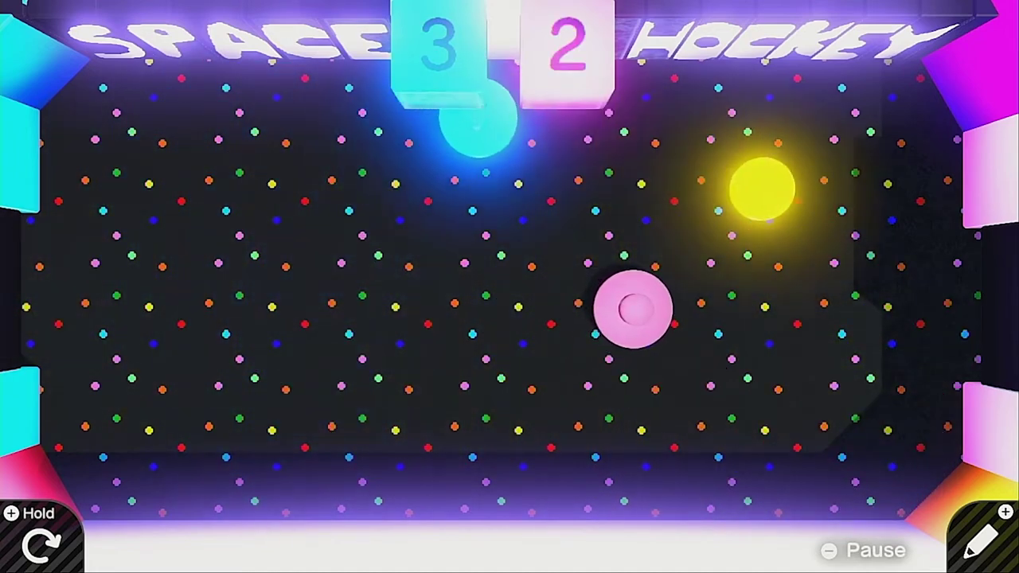
Step: Switch from playing to editing and review the World Nodon's settings, including the object appearance and world appearance options
{"action": "key", "text": "plus"}
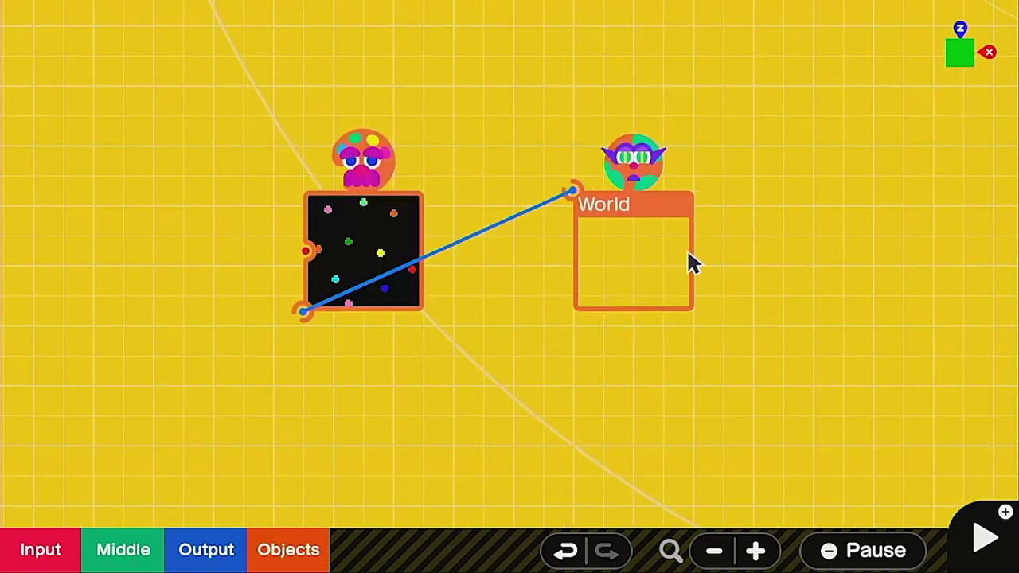
{"action": "left_click", "coordinate": [689, 263]}
{"action": "left_click", "coordinate": [562, 368]}
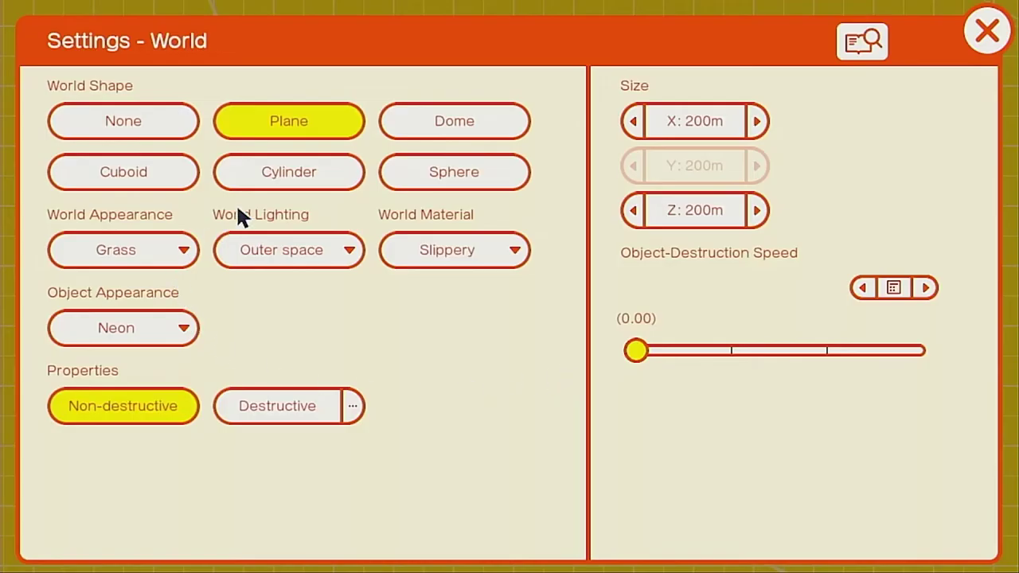
{"action": "left_click", "coordinate": [139, 327]}
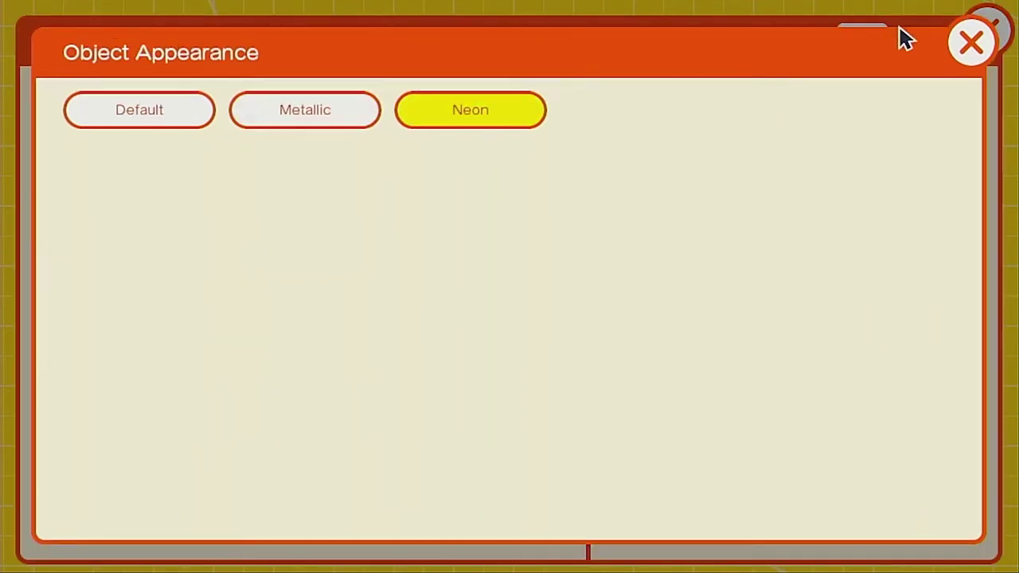
{"action": "left_click", "coordinate": [977, 54]}
{"action": "left_click", "coordinate": [145, 253]}
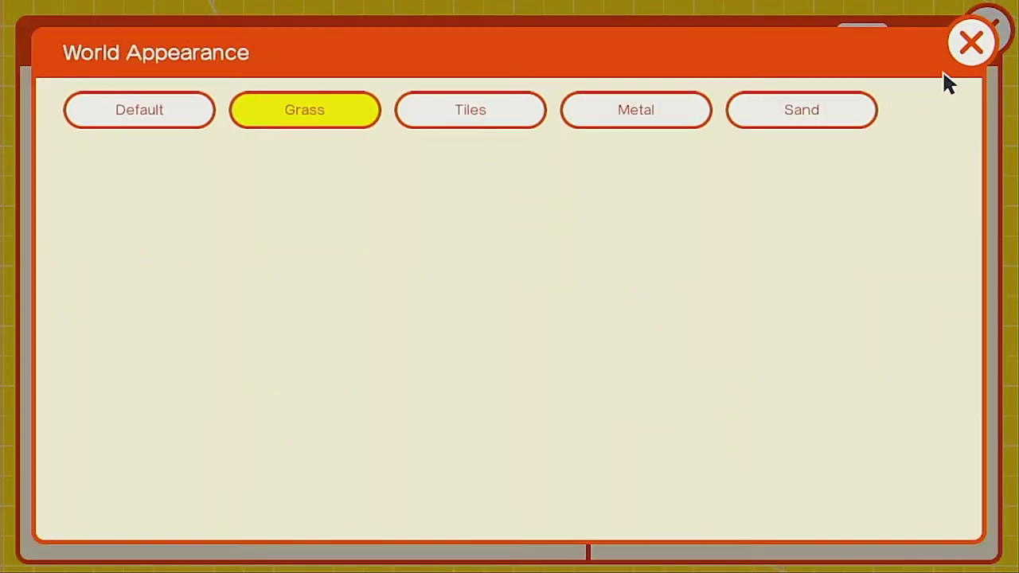
{"action": "left_click", "coordinate": [979, 52]}
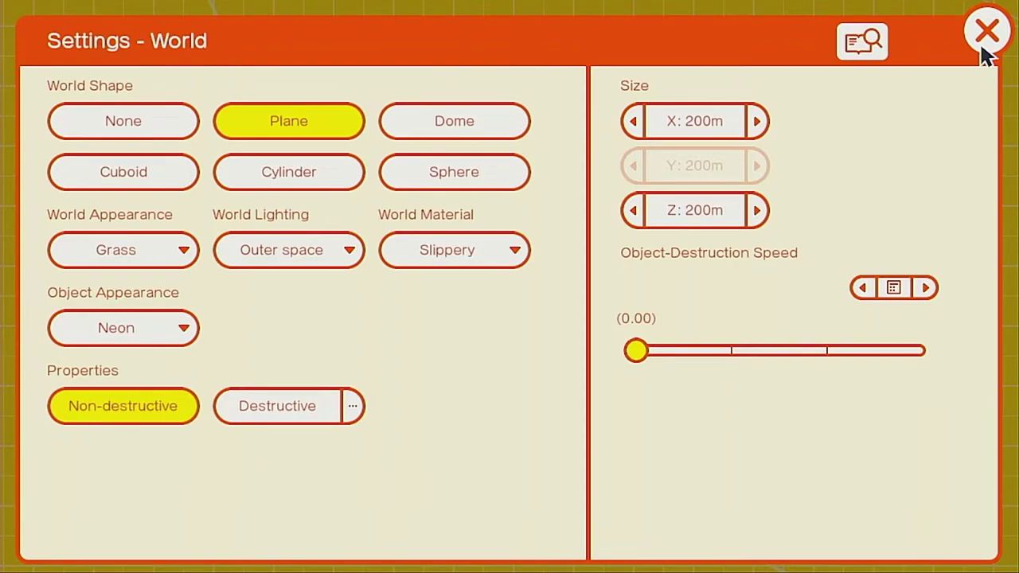
{"action": "left_click", "coordinate": [985, 32]}
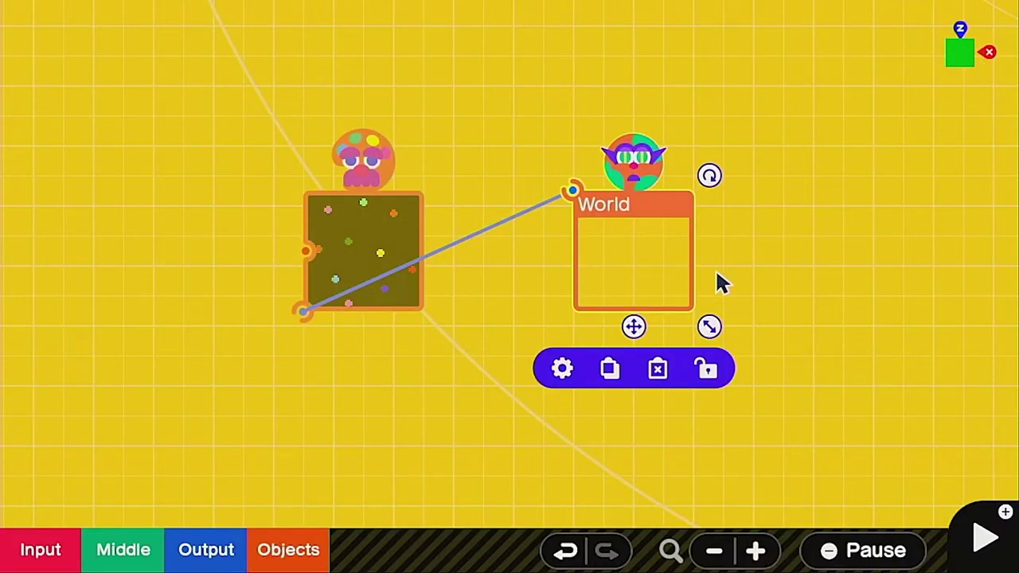
Step: Undo the last change and connect the dotted texture Nodon to the World Nodon
{"action": "key", "text": "ctrl+z"}
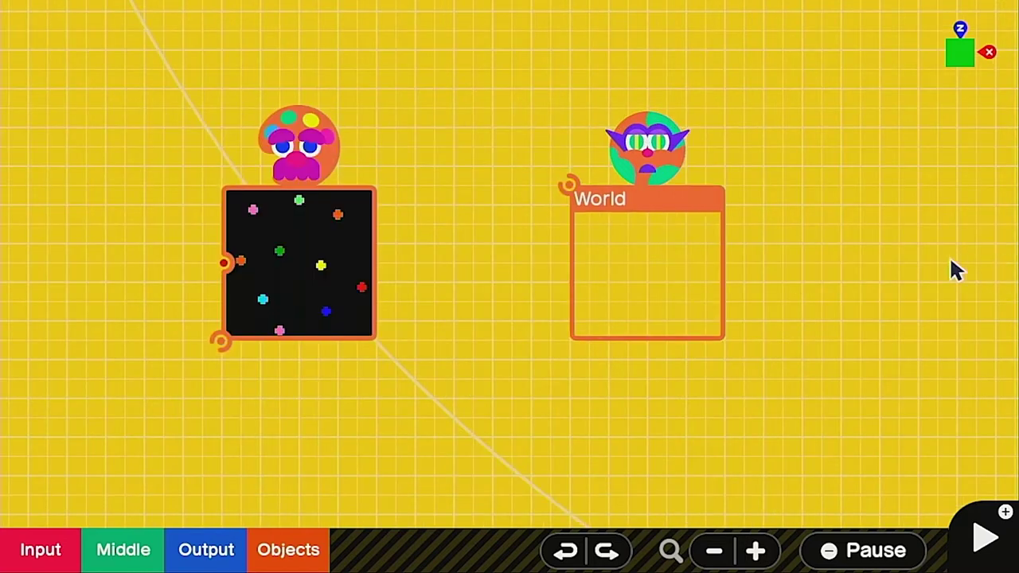
{"action": "left_click", "coordinate": [297, 282]}
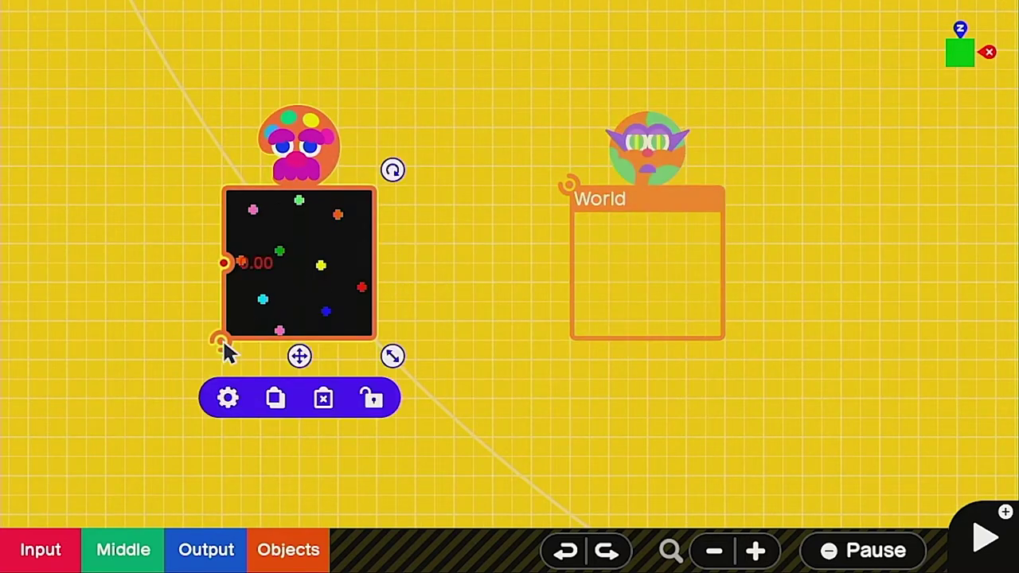
{"action": "left_click_drag", "start_coordinate": [222, 338], "coordinate": [569, 186]}
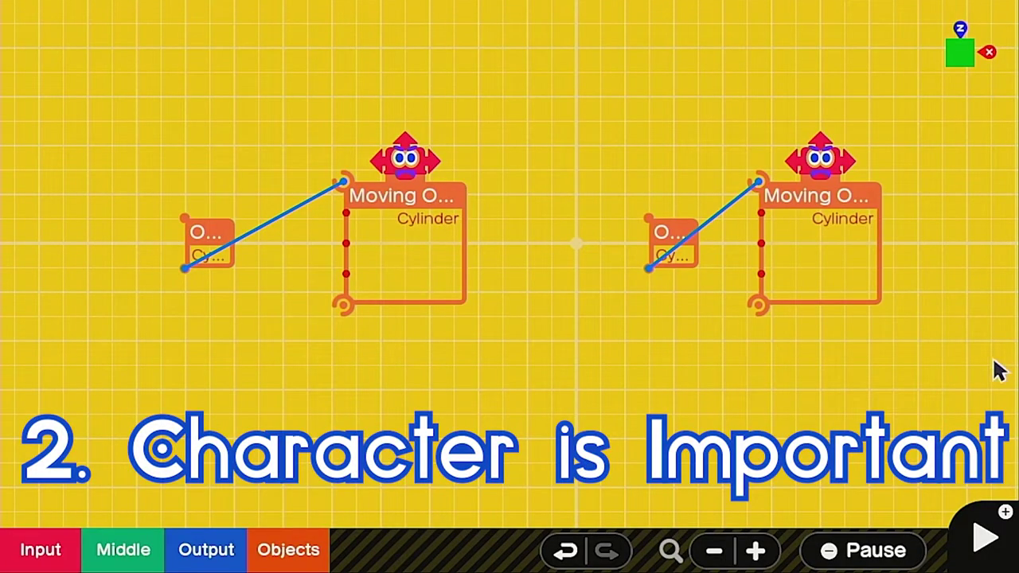
Step: Examine the settings of the light blue Moving Object, including its connection point options
{"action": "left_click", "coordinate": [417, 249]}
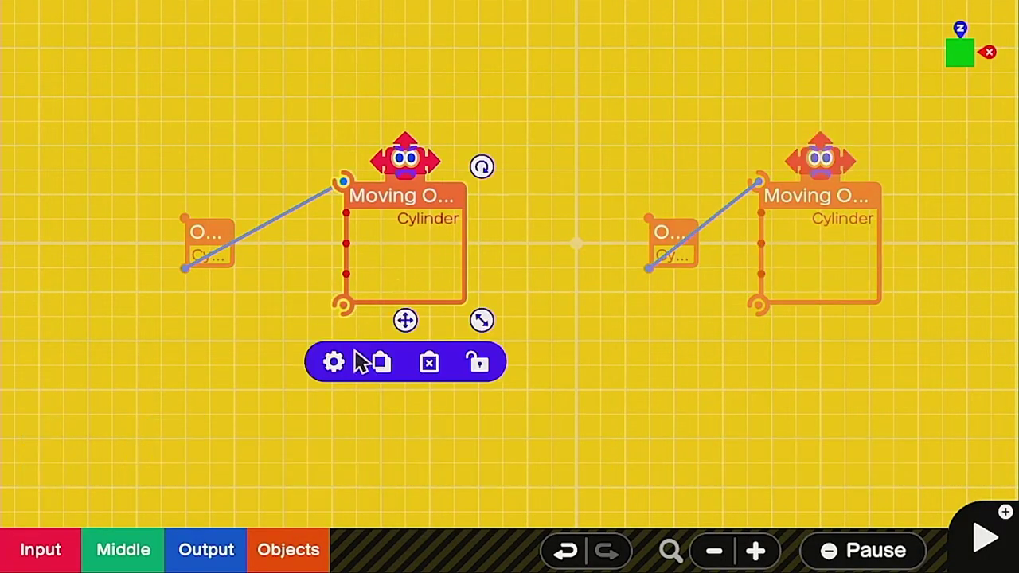
{"action": "left_click", "coordinate": [331, 367]}
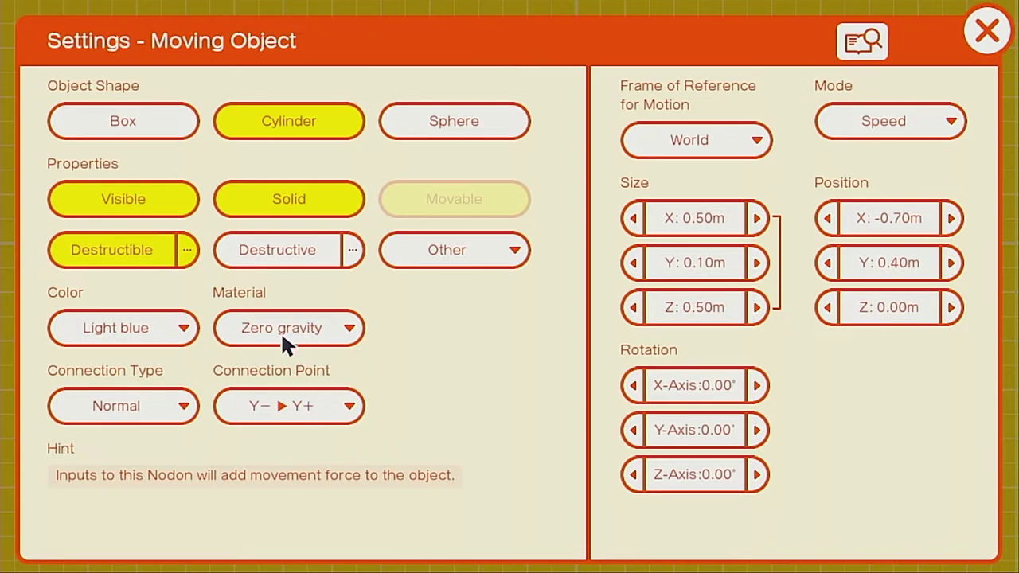
{"action": "left_click", "coordinate": [315, 410]}
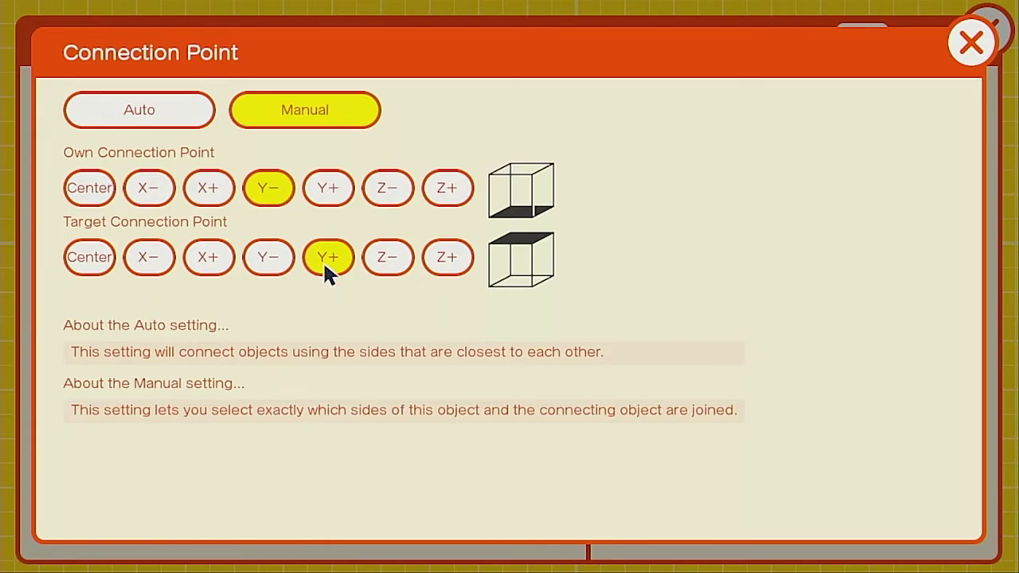
{"action": "left_click", "coordinate": [971, 47]}
Step: Examine the settings of the small cylinder Object attached to the light blue Moving Object
{"action": "left_click", "coordinate": [219, 247]}
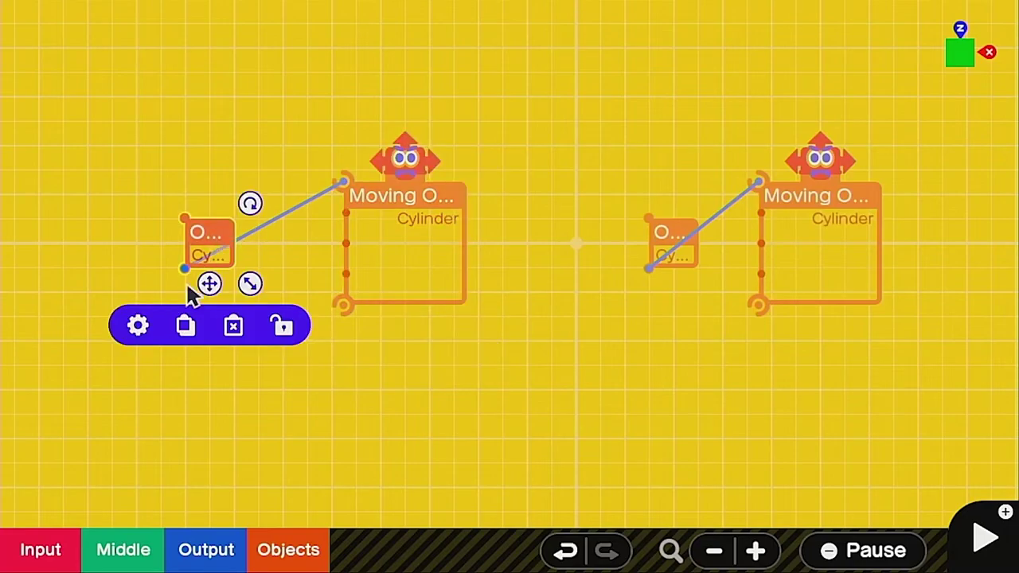
{"action": "left_click", "coordinate": [139, 325]}
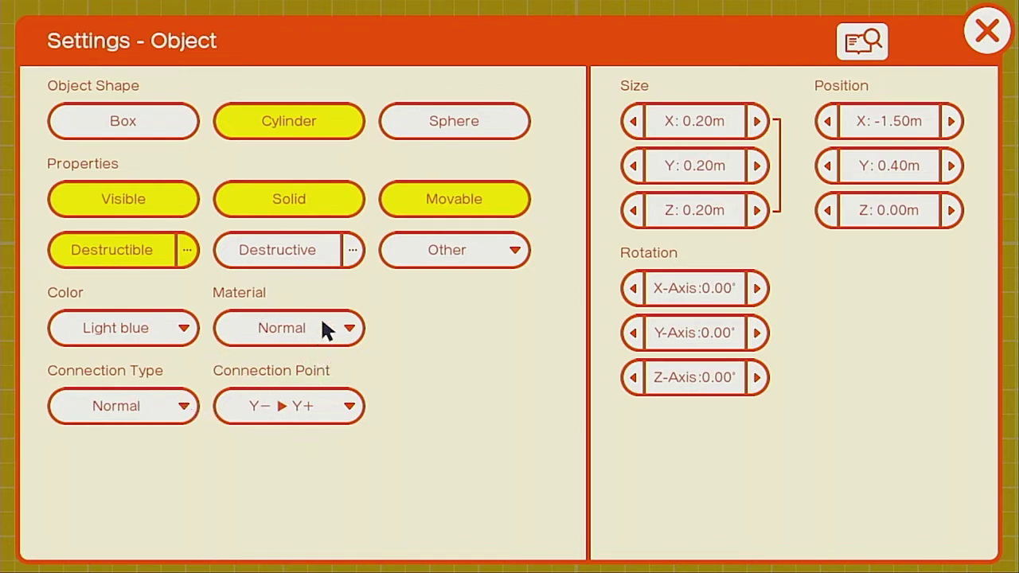
{"action": "left_click", "coordinate": [989, 30]}
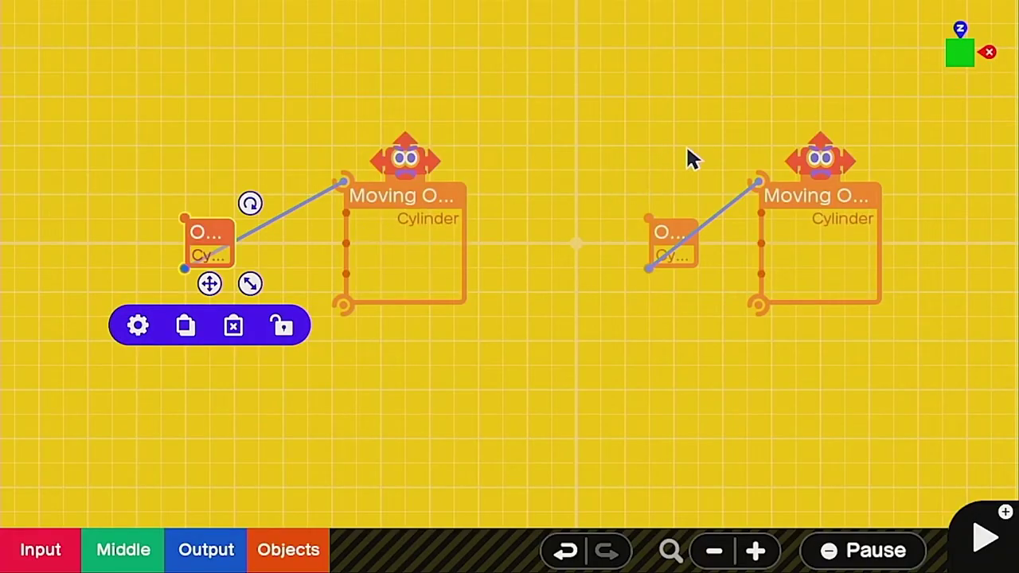
{"action": "left_click", "coordinate": [505, 241]}
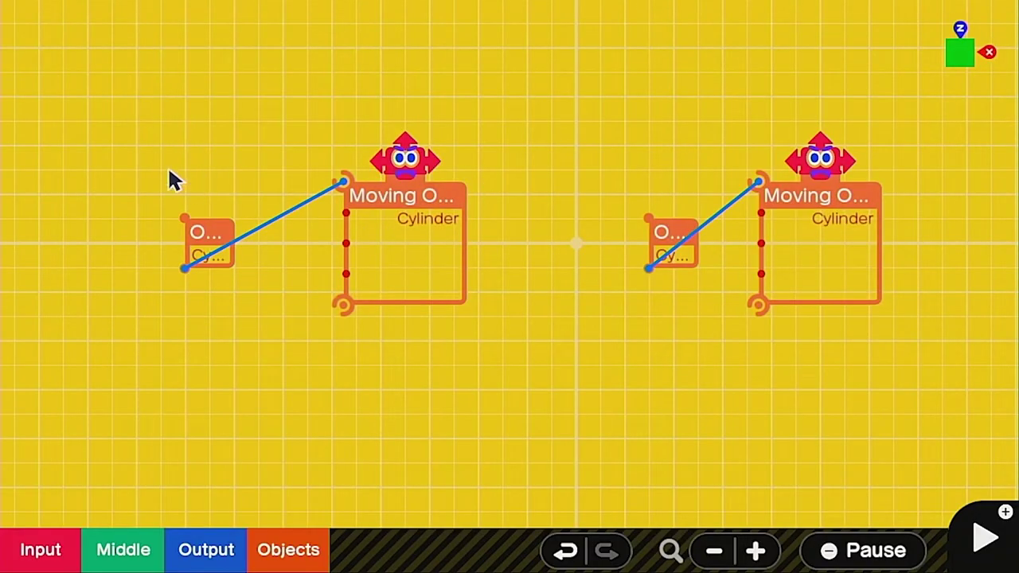
Step: Examine the settings of the pink Moving Object, including its color, material, size and position
{"action": "left_click", "coordinate": [828, 228]}
{"action": "left_click", "coordinate": [748, 363]}
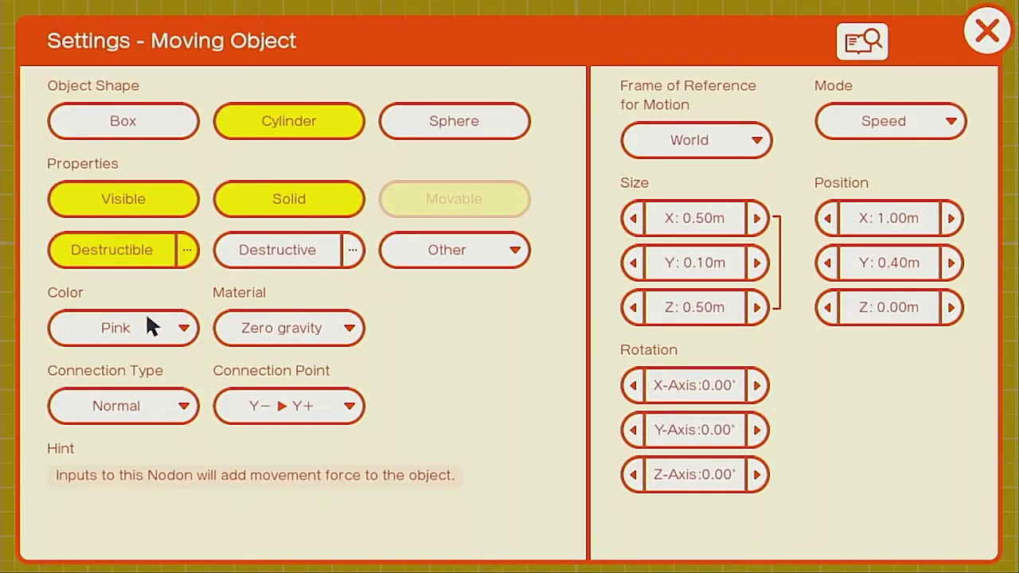
{"action": "left_click", "coordinate": [985, 28]}
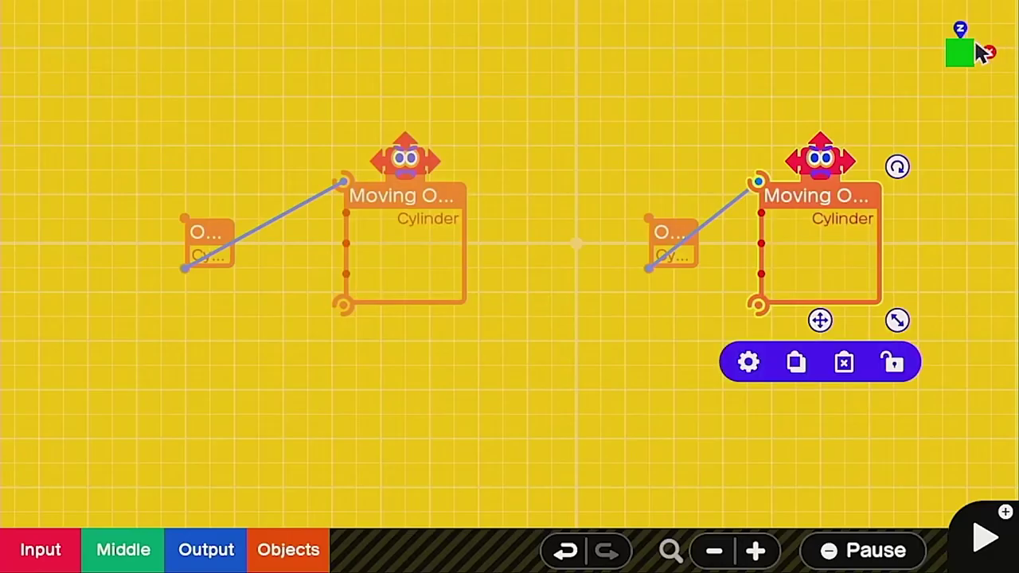
{"action": "left_click", "coordinate": [792, 513]}
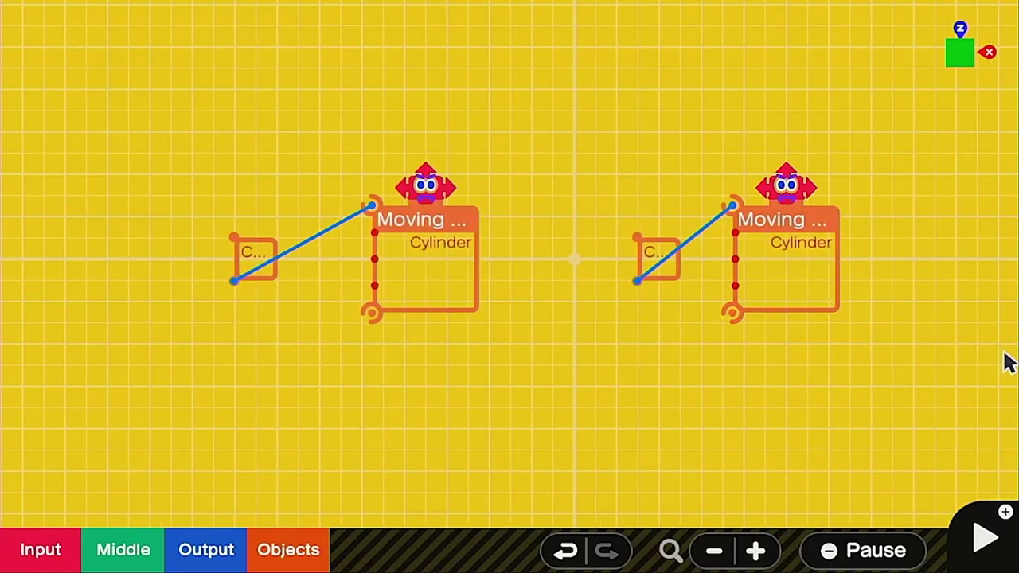
Step: Add a Game Screen camera Nodon framing both cylinder paddles, test-run the game and return to editing
{"action": "left_click", "coordinate": [307, 555]}
{"action": "left_click", "coordinate": [301, 505]}
{"action": "left_click", "coordinate": [477, 359]}
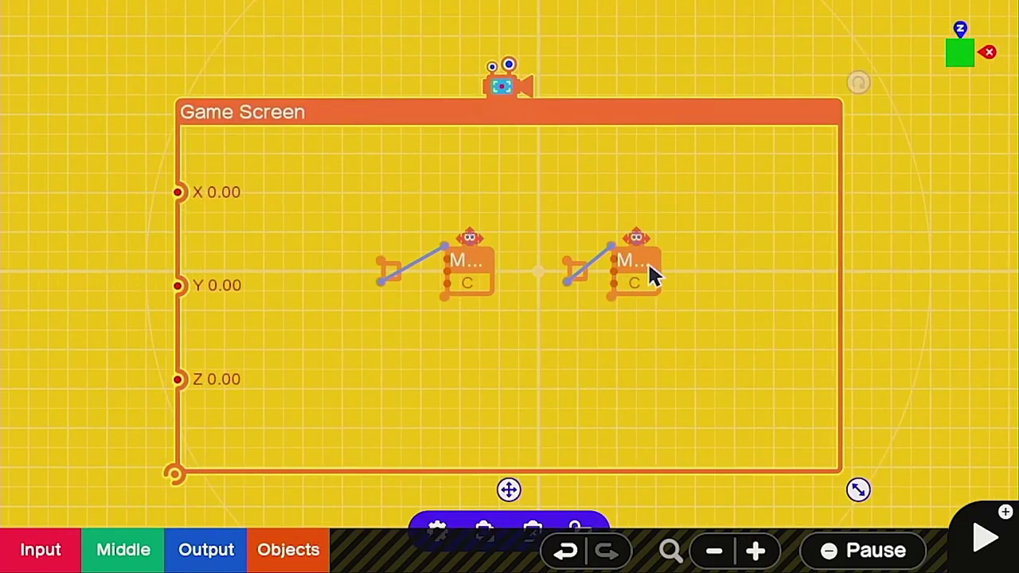
{"action": "left_click_drag", "start_coordinate": [653, 121], "coordinate": [692, 96]}
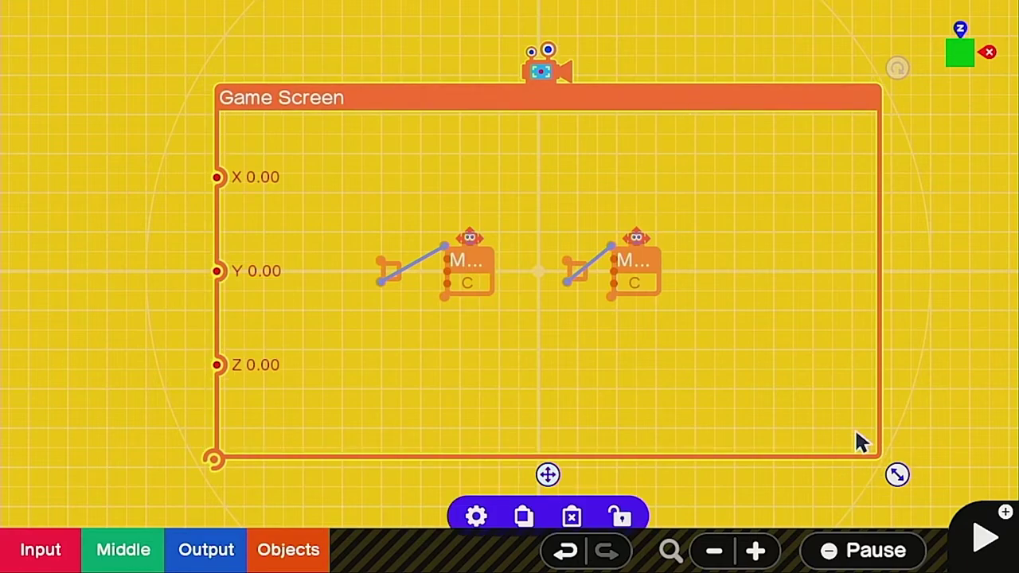
{"action": "key", "text": "plus"}
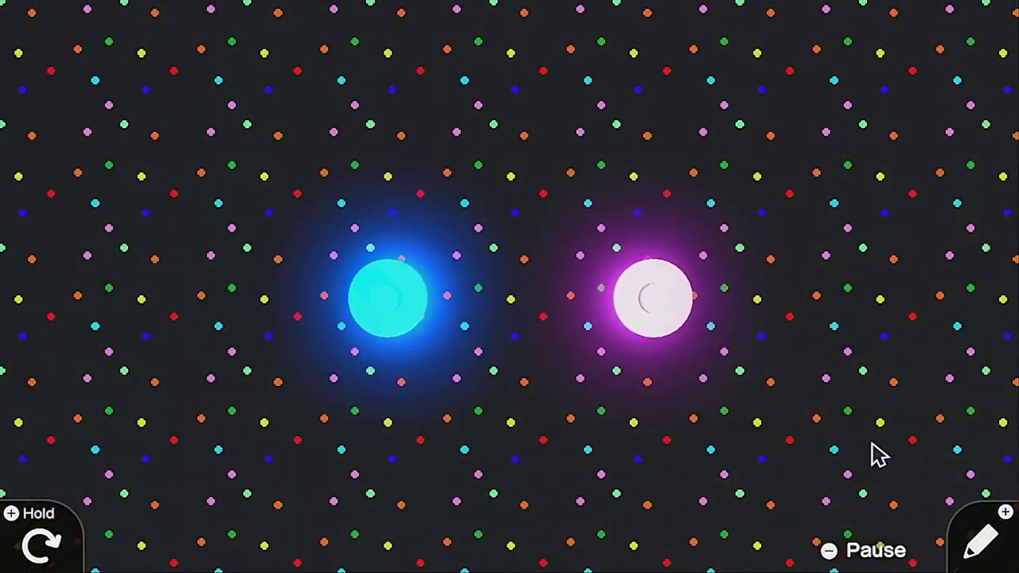
{"action": "key", "text": "plus"}
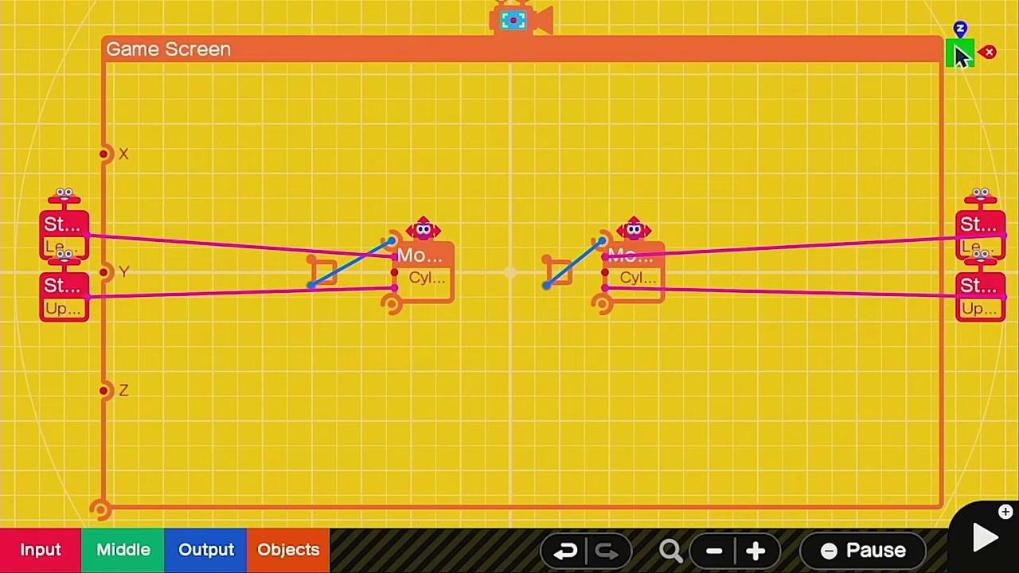
Step: Examine how the Stick Nodons connect to the pink Moving Object in side and top views, and test-run the paddle movement
{"action": "left_click", "coordinate": [956, 67]}
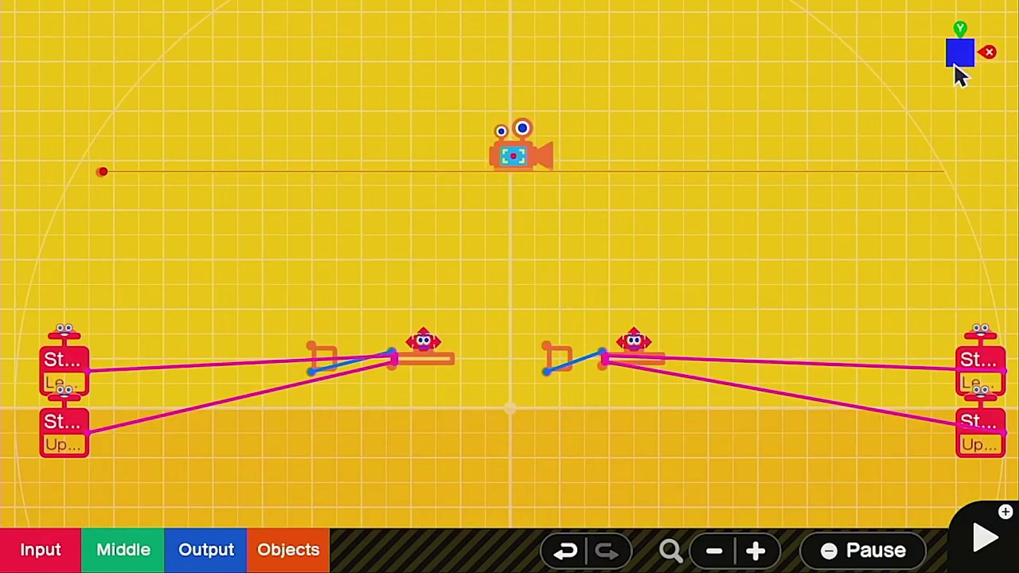
{"action": "left_click", "coordinate": [957, 69]}
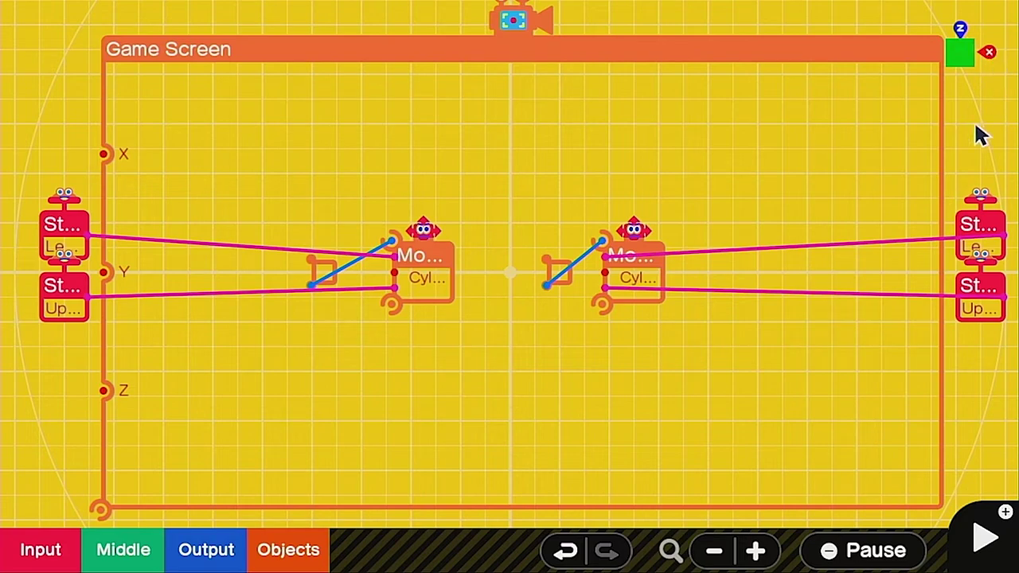
{"action": "scroll", "coordinate": [991, 238], "scroll_direction": "up", "scroll_amount": 3}
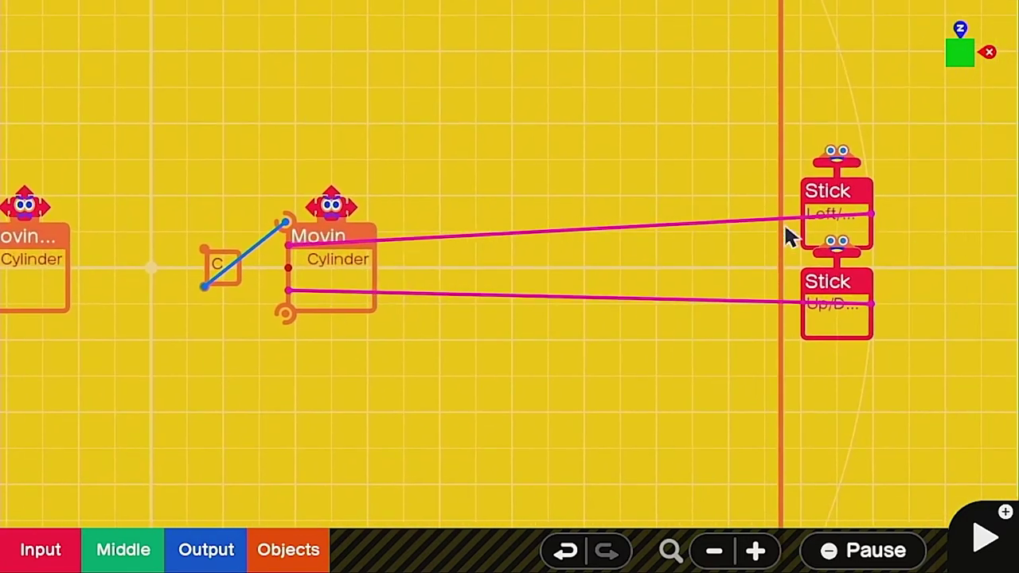
{"action": "scroll", "coordinate": [561, 271], "scroll_direction": "up", "scroll_amount": 2}
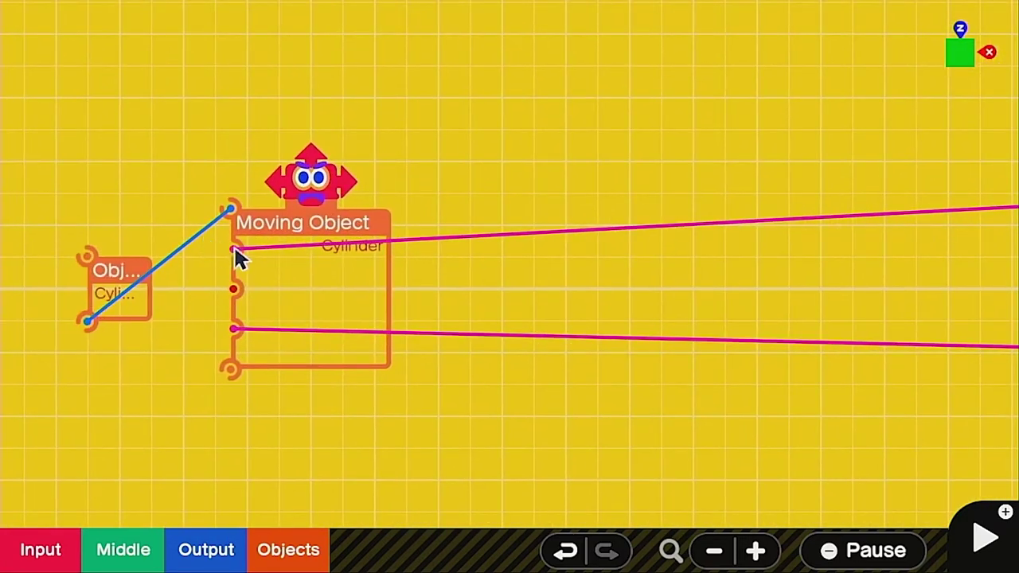
{"action": "left_click", "coordinate": [258, 243]}
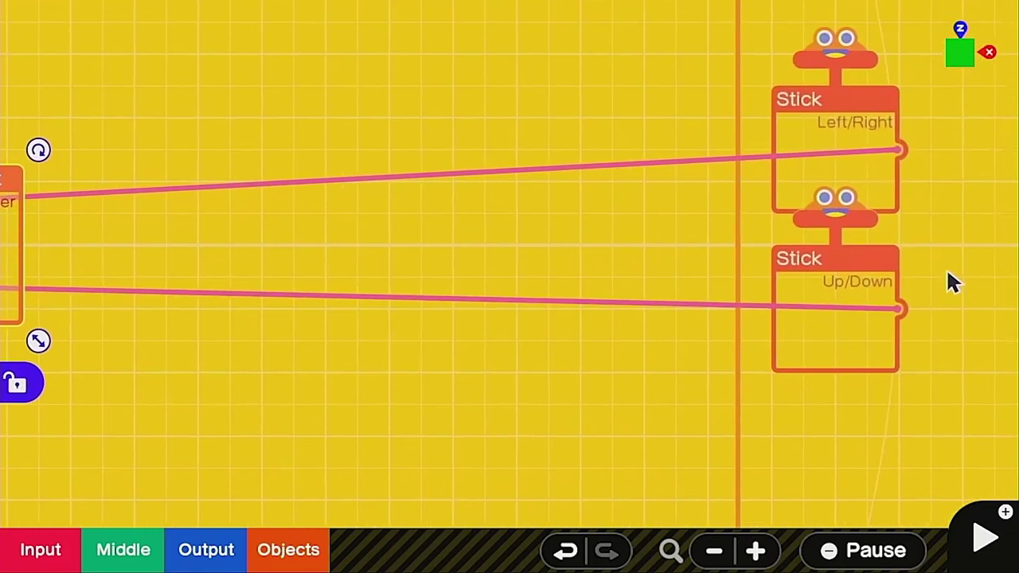
{"action": "left_click", "coordinate": [393, 268]}
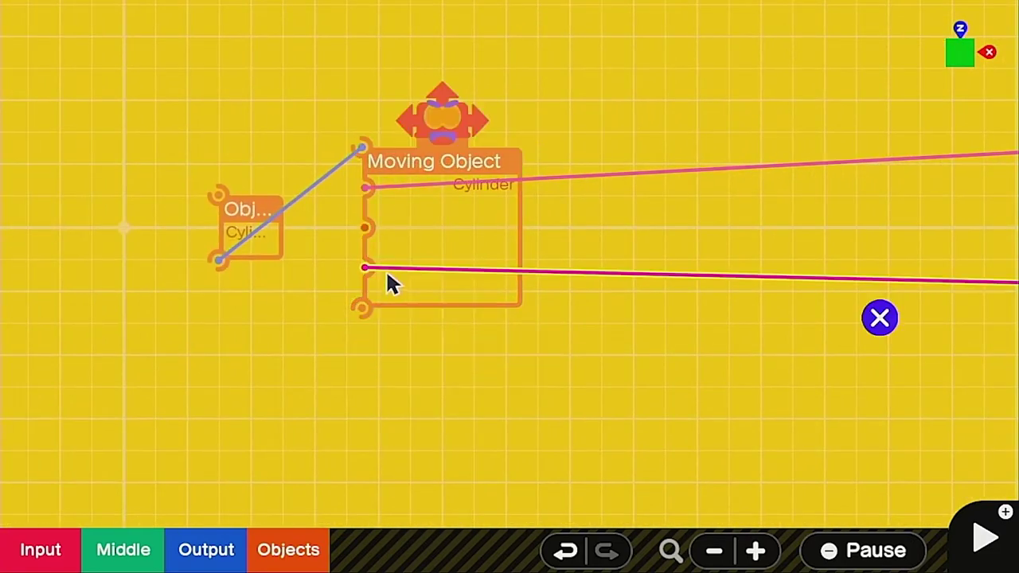
{"action": "key", "text": "plus"}
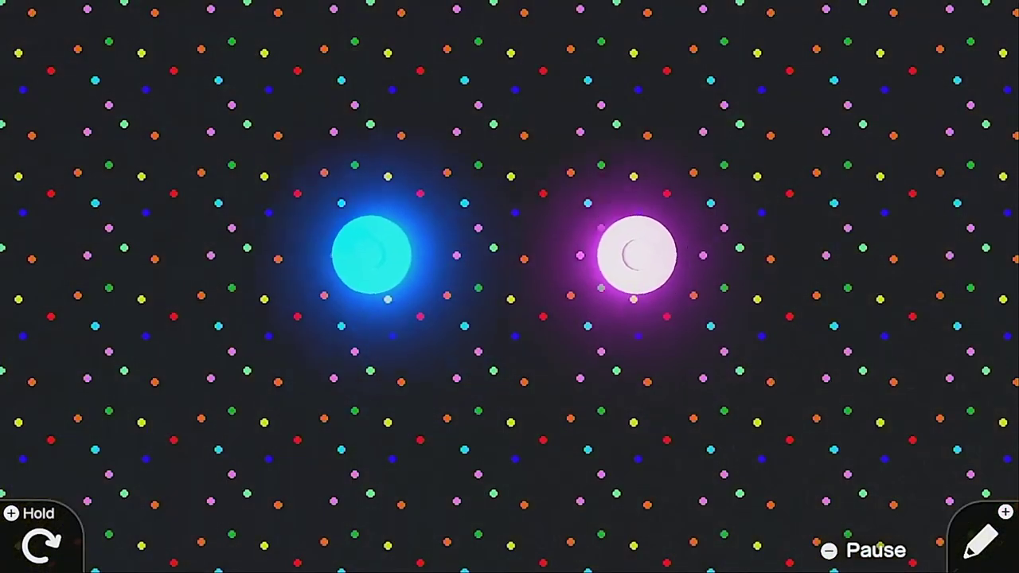
{"action": "key", "text": "minus"}
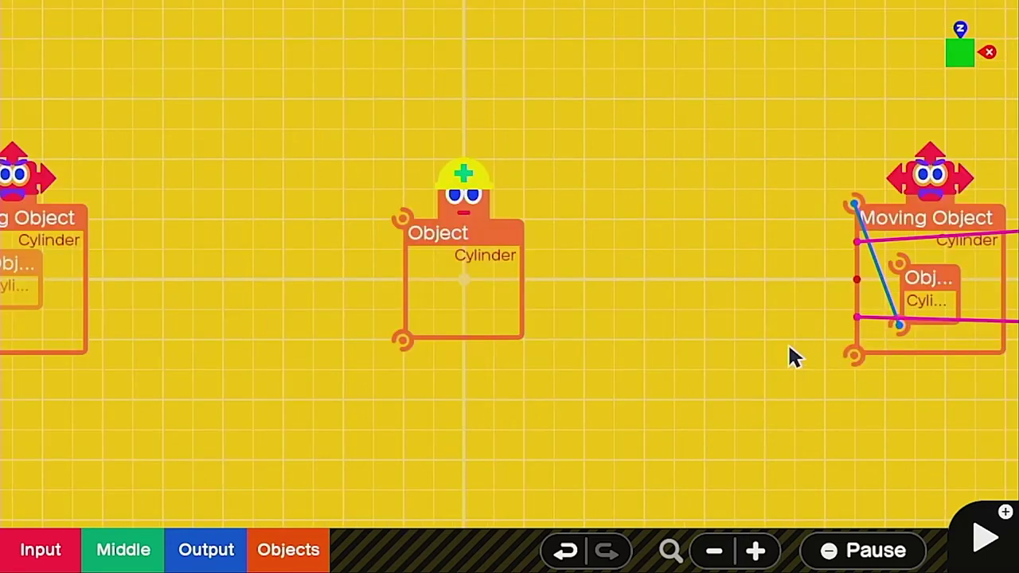
Step: Examine the settings of the cylinder Object used as the puck between the two paddles
{"action": "left_click", "coordinate": [503, 305]}
{"action": "left_click", "coordinate": [384, 400]}
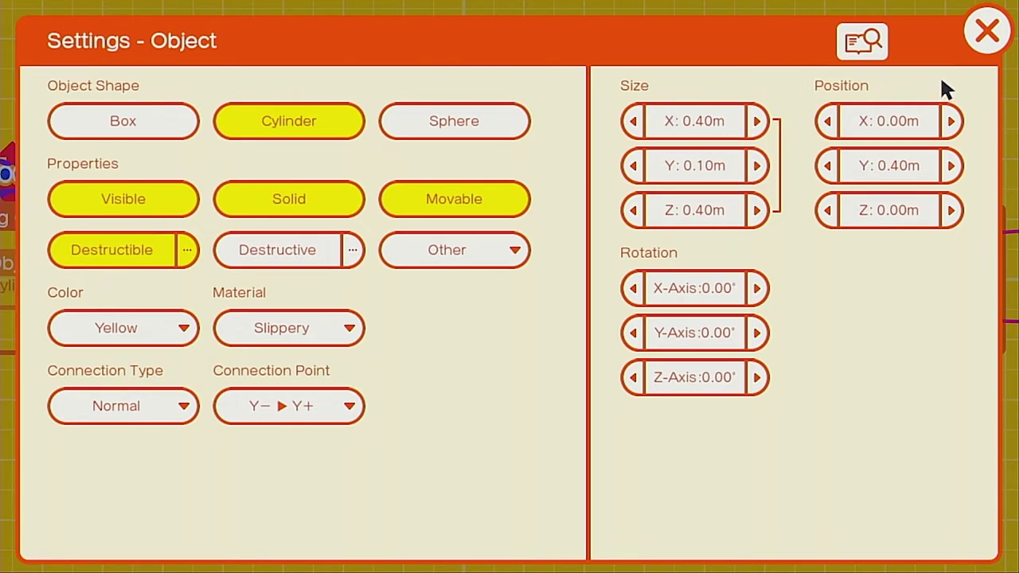
{"action": "left_click", "coordinate": [986, 36]}
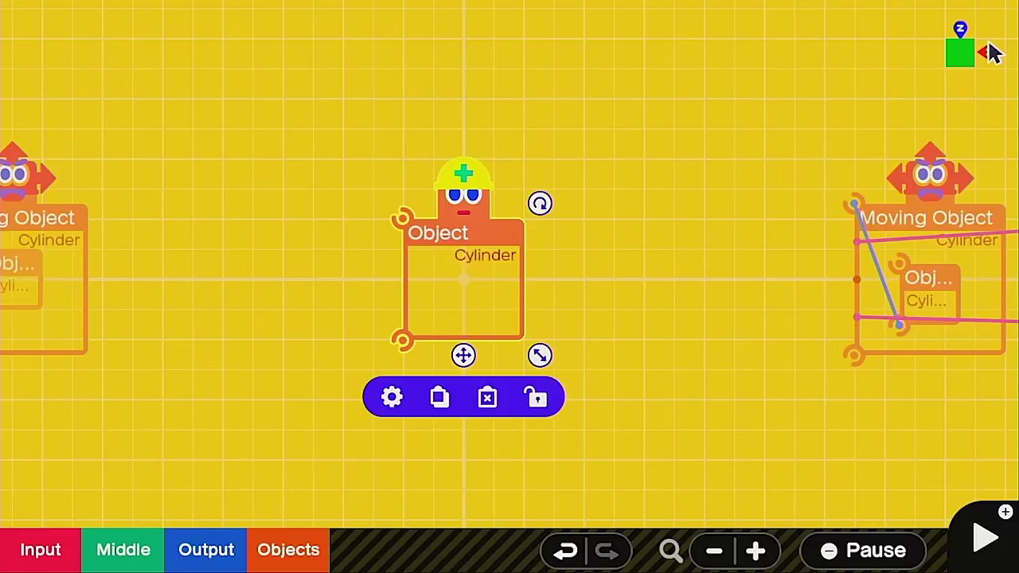
Step: Run the hockey game to test the paddles and puck inside the walled arena
{"action": "key", "text": "plus"}
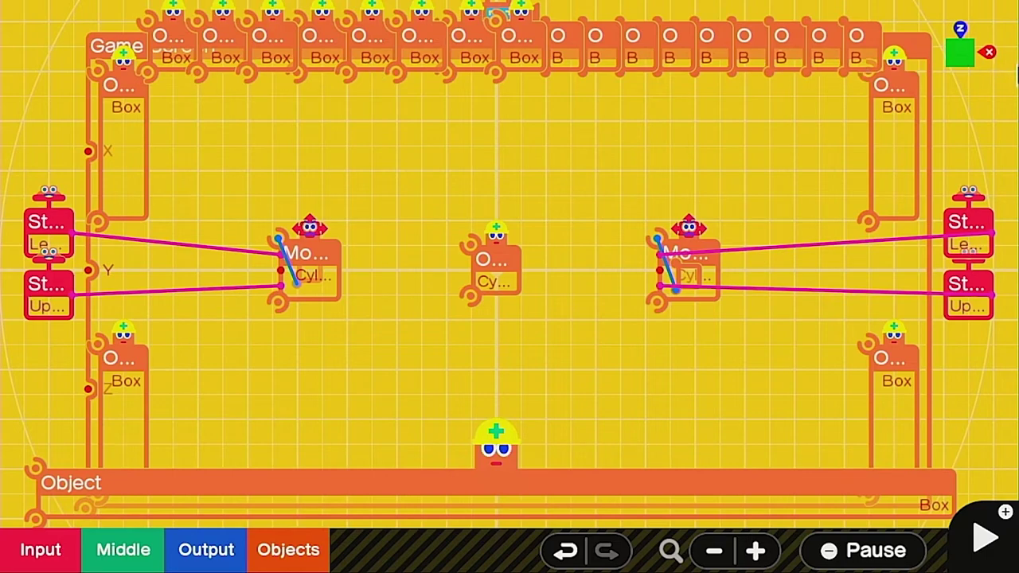
{"action": "key", "text": "plus"}
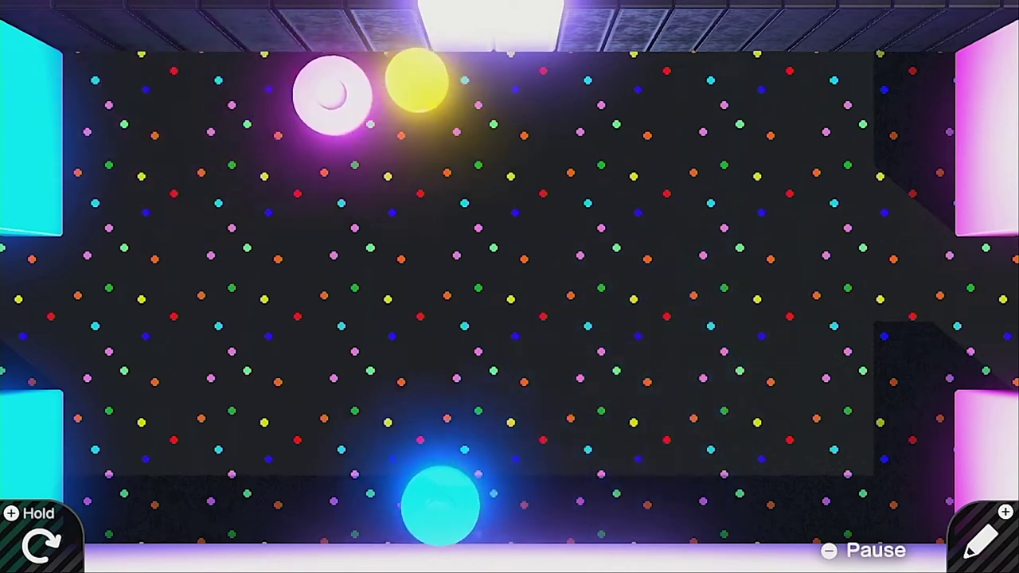
Step: Examine the settings of the thin box Object on the arena's centre line and test-run how it blocks the paddles
{"action": "key", "text": "plus"}
{"action": "left_click_drag", "start_coordinate": [668, 88], "coordinate": [588, 267]}
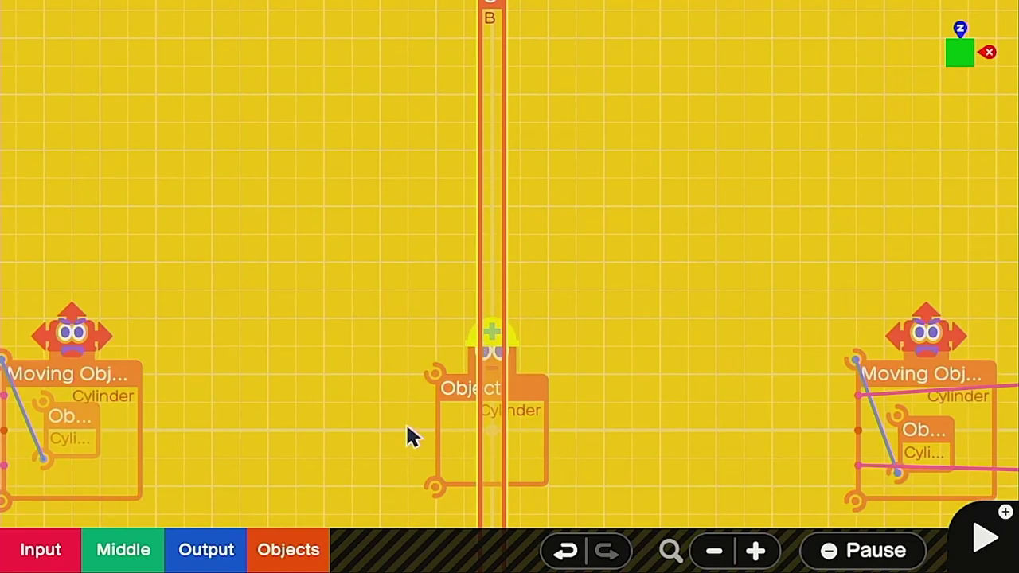
{"action": "scroll", "coordinate": [461, 325], "scroll_direction": "down", "scroll_amount": 4}
{"action": "left_click_drag", "start_coordinate": [559, 473], "coordinate": [563, 233]}
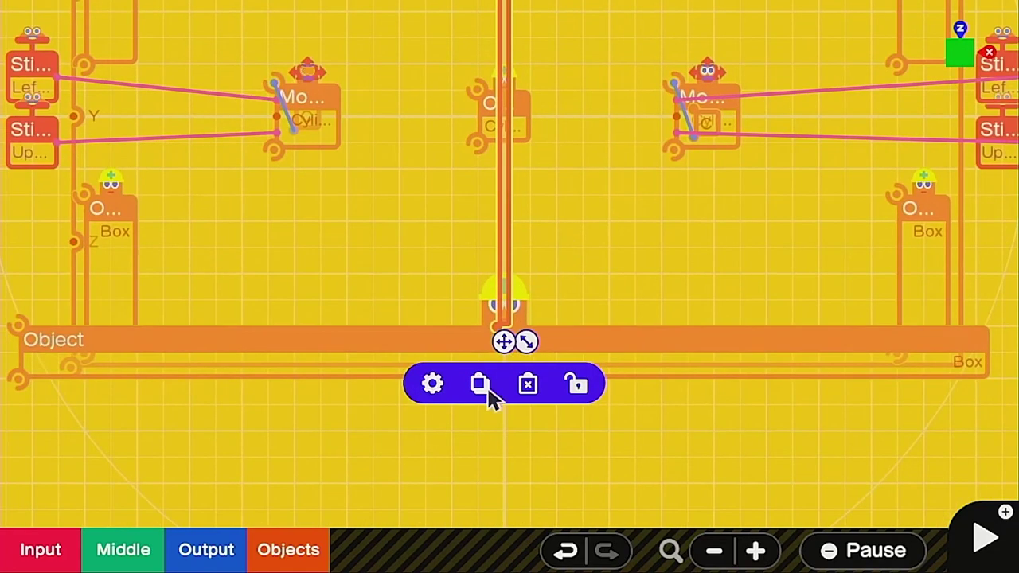
{"action": "left_click", "coordinate": [431, 386]}
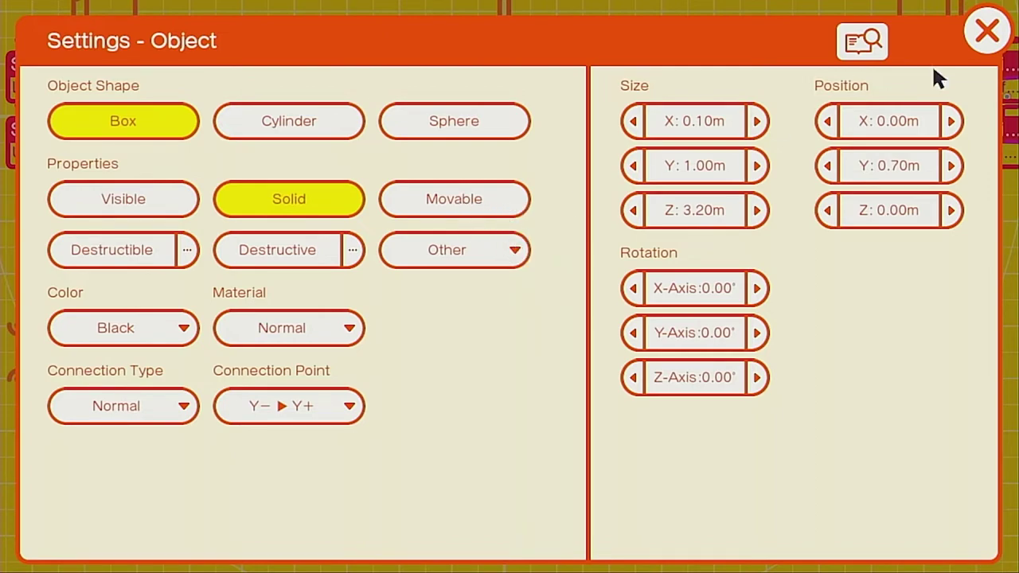
{"action": "left_click", "coordinate": [987, 31]}
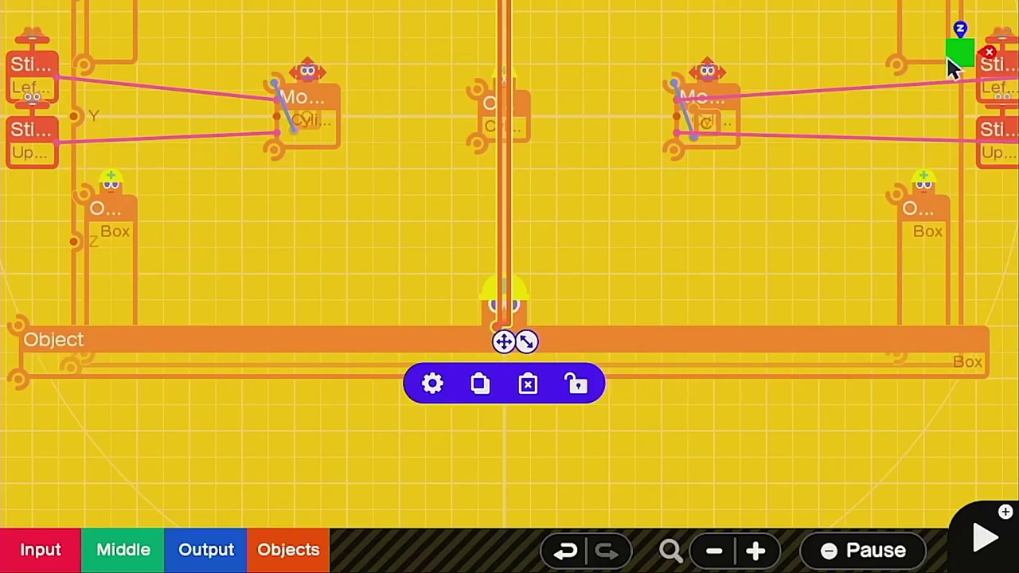
{"action": "scroll", "coordinate": [948, 60], "scroll_direction": "up", "scroll_amount": 3}
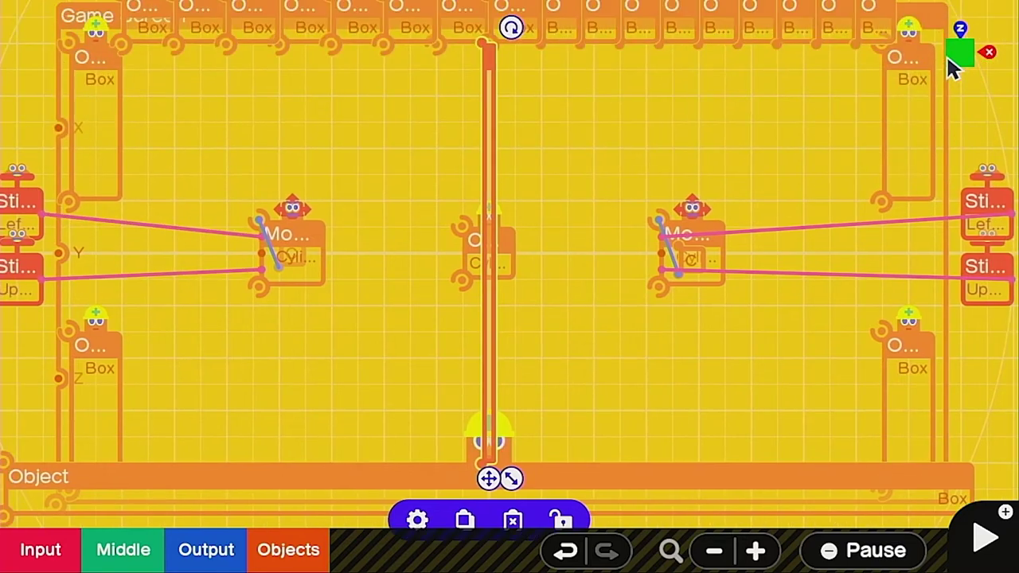
{"action": "key", "text": "plus"}
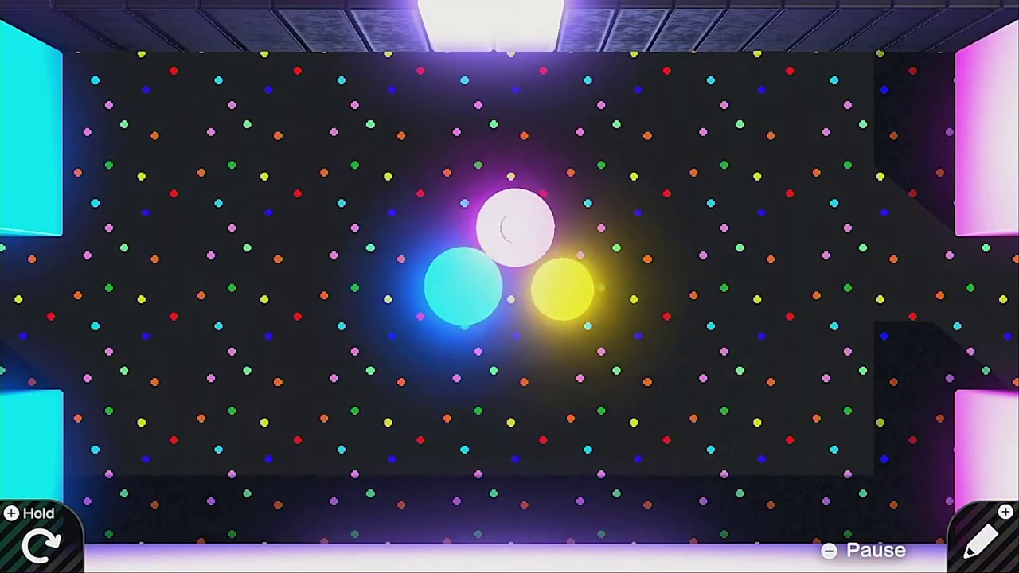
{"action": "key", "text": "minus"}
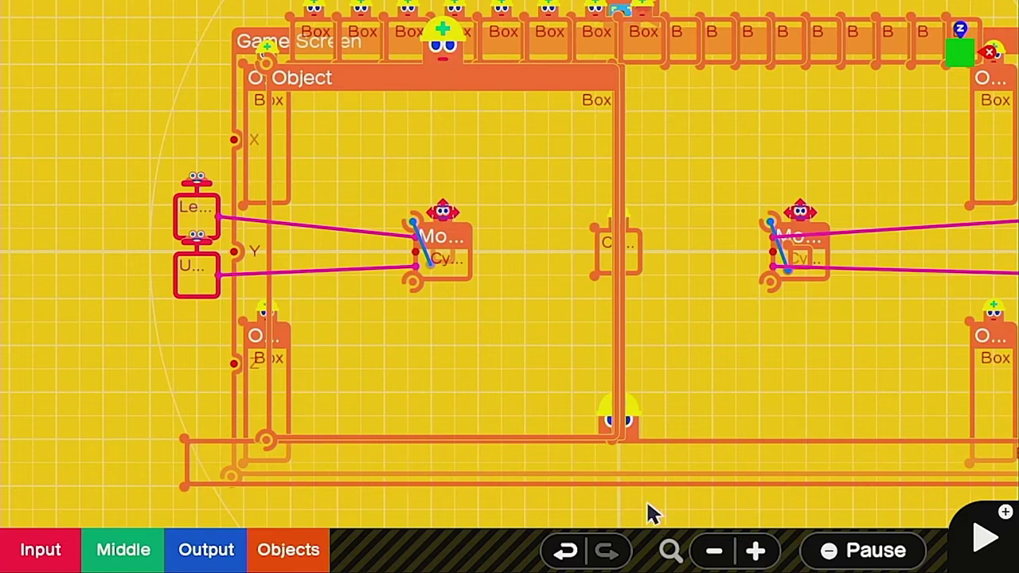
Step: Duplicate the invisible 3.00 m wide box covering the left half, place the copy over the right half and run the game
{"action": "left_click", "coordinate": [446, 94]}
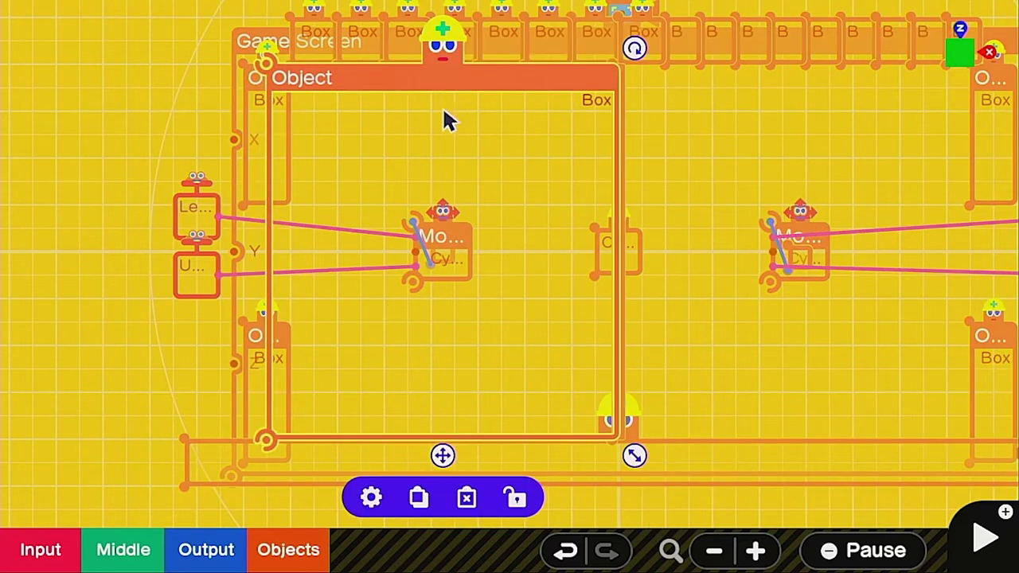
{"action": "left_click", "coordinate": [372, 498]}
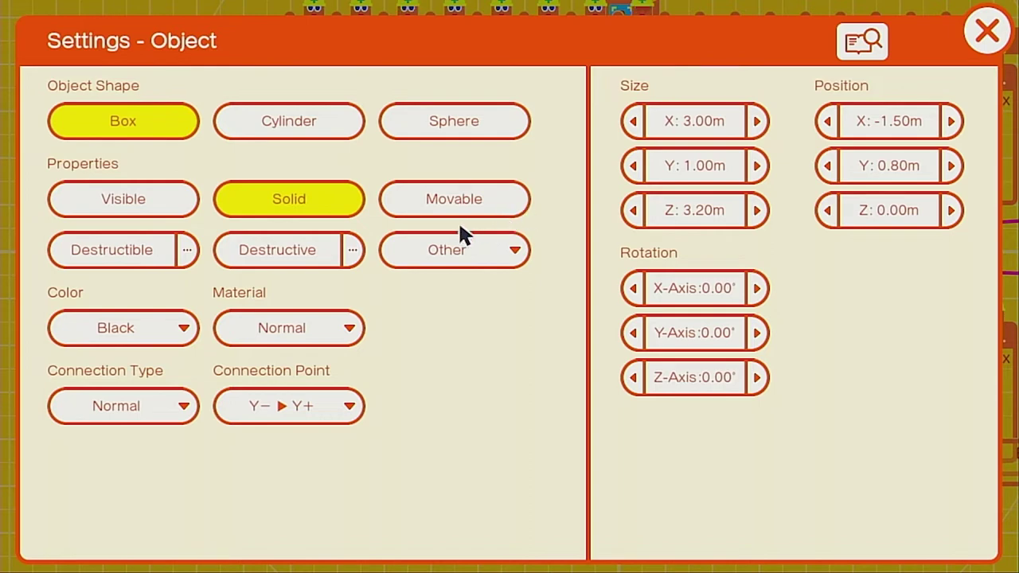
{"action": "left_click", "coordinate": [986, 33]}
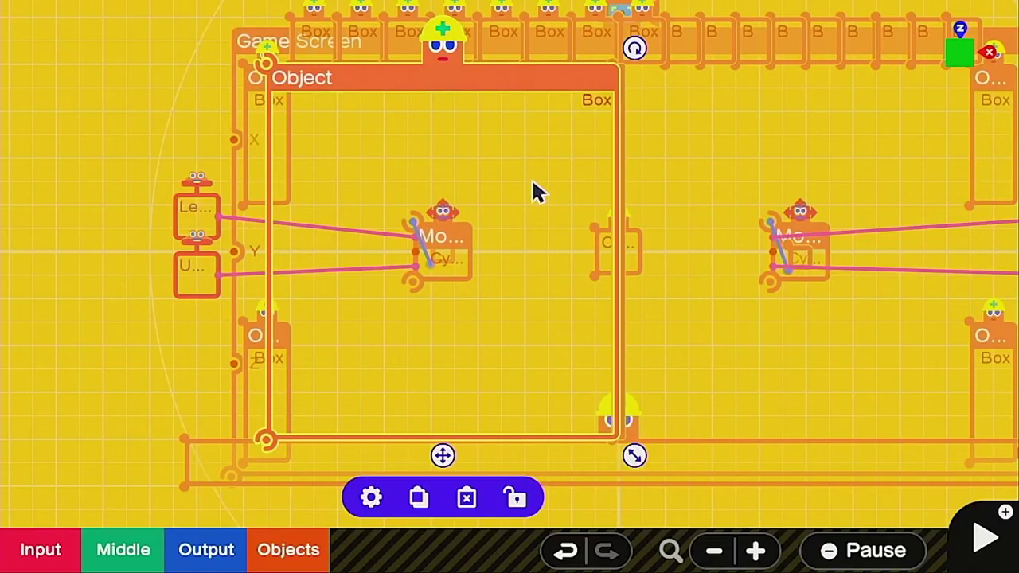
{"action": "left_click", "coordinate": [420, 497]}
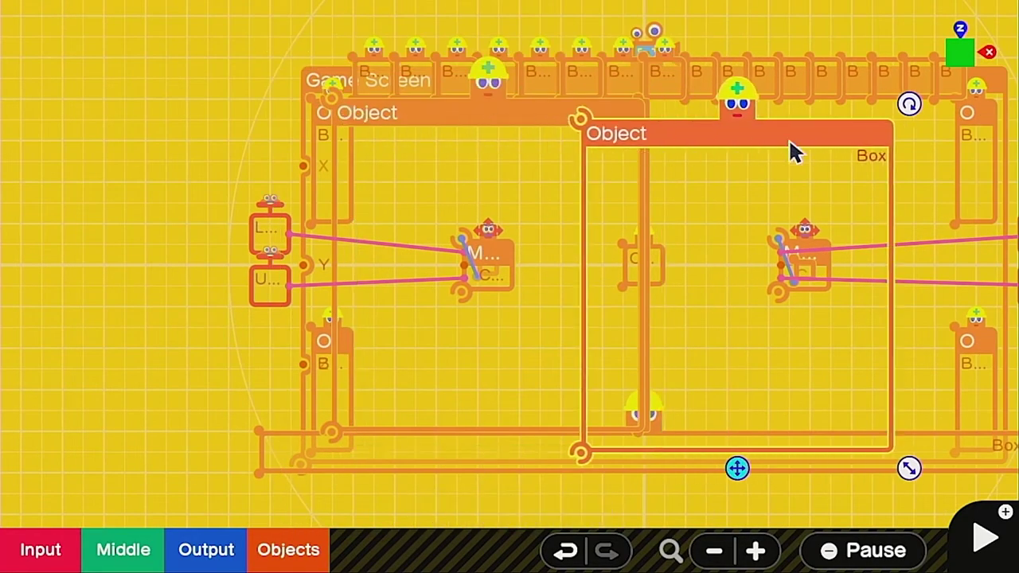
{"action": "left_click", "coordinate": [860, 130]}
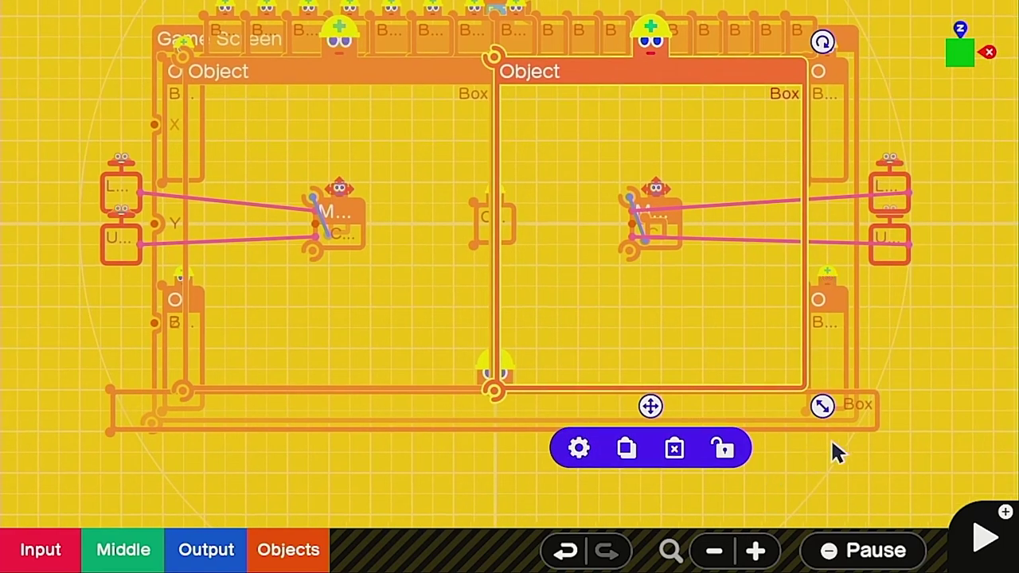
{"action": "key", "text": "plus"}
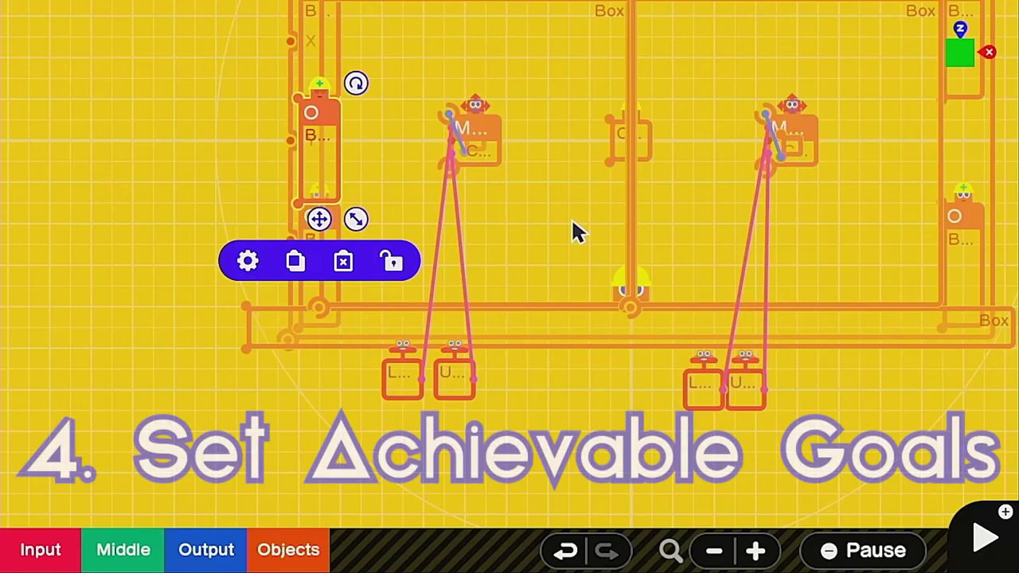
Step: Duplicate the box filling the gap in the left goal, place the copy in the right goal's gap and test-run the game
{"action": "left_click", "coordinate": [249, 262]}
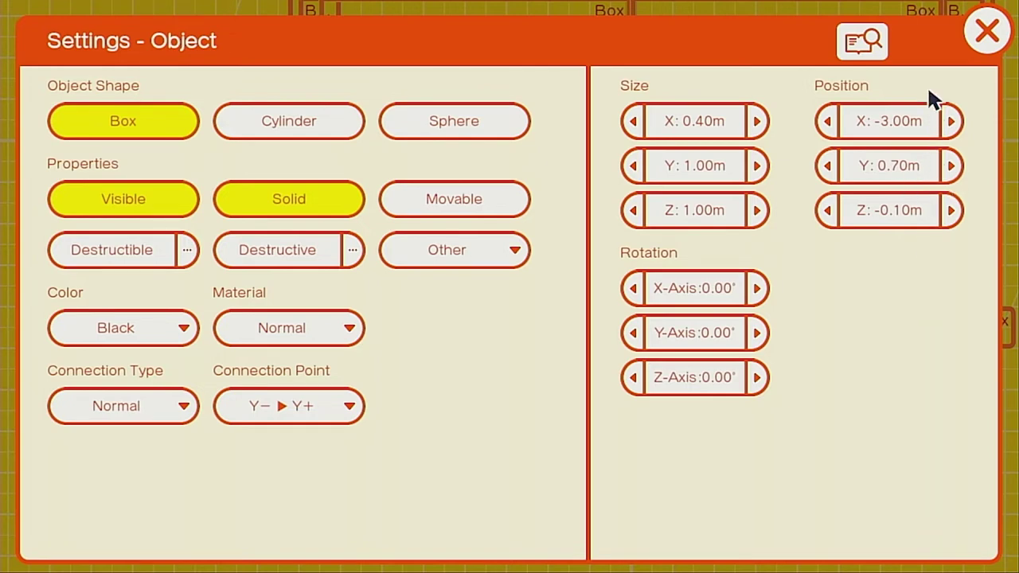
{"action": "left_click", "coordinate": [977, 35]}
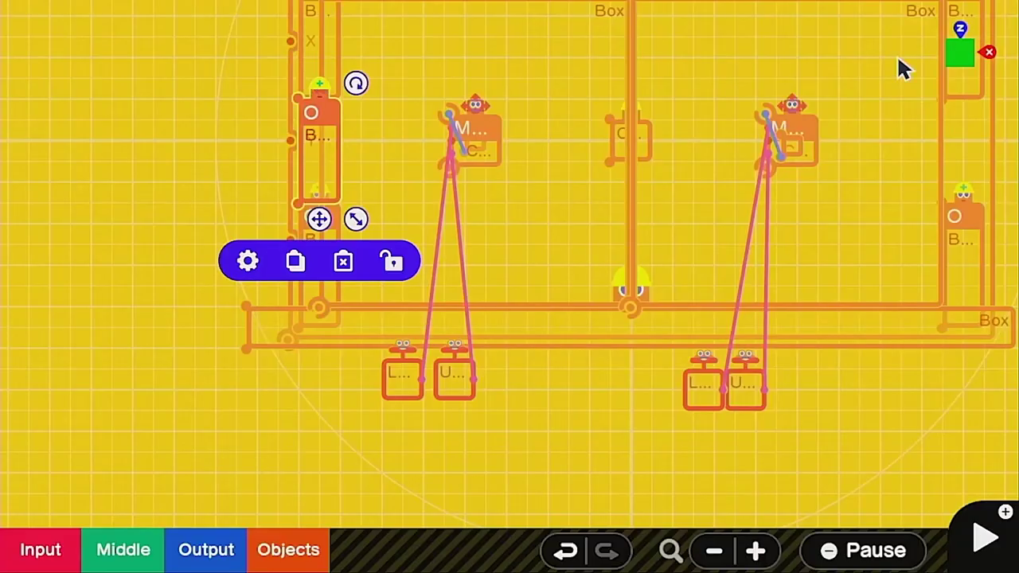
{"action": "left_click", "coordinate": [305, 265]}
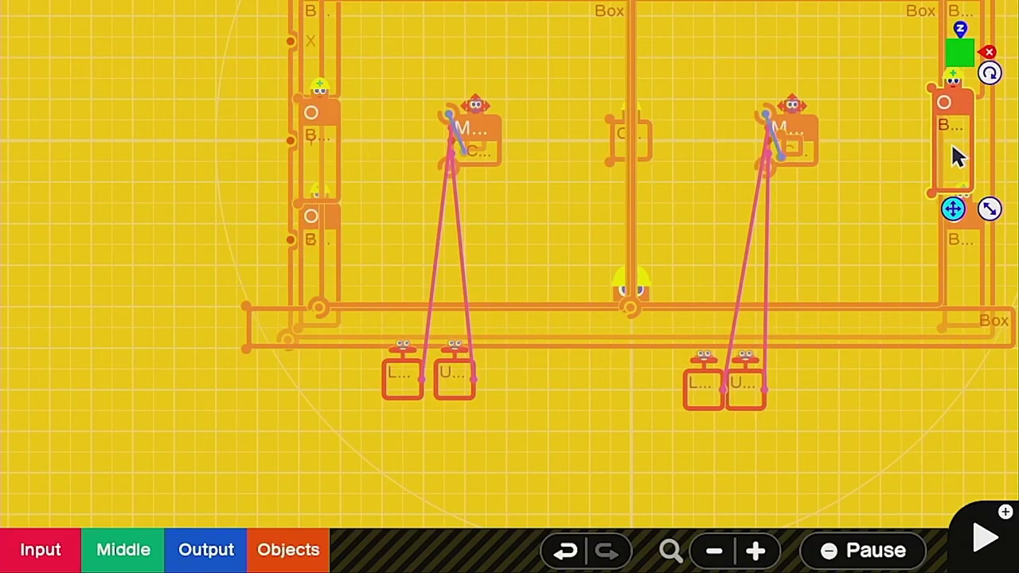
{"action": "left_click", "coordinate": [971, 165]}
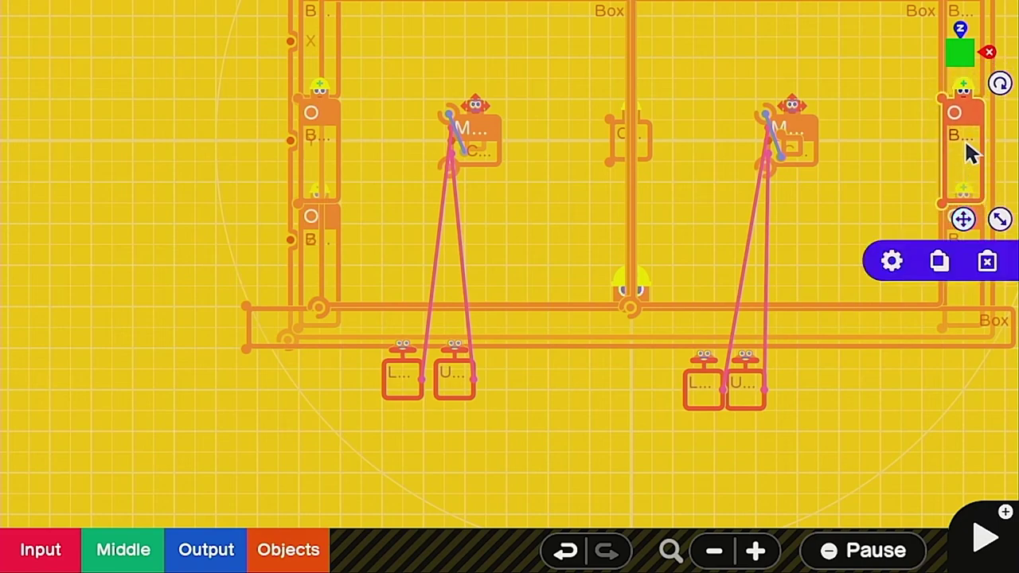
{"action": "key", "text": "plus"}
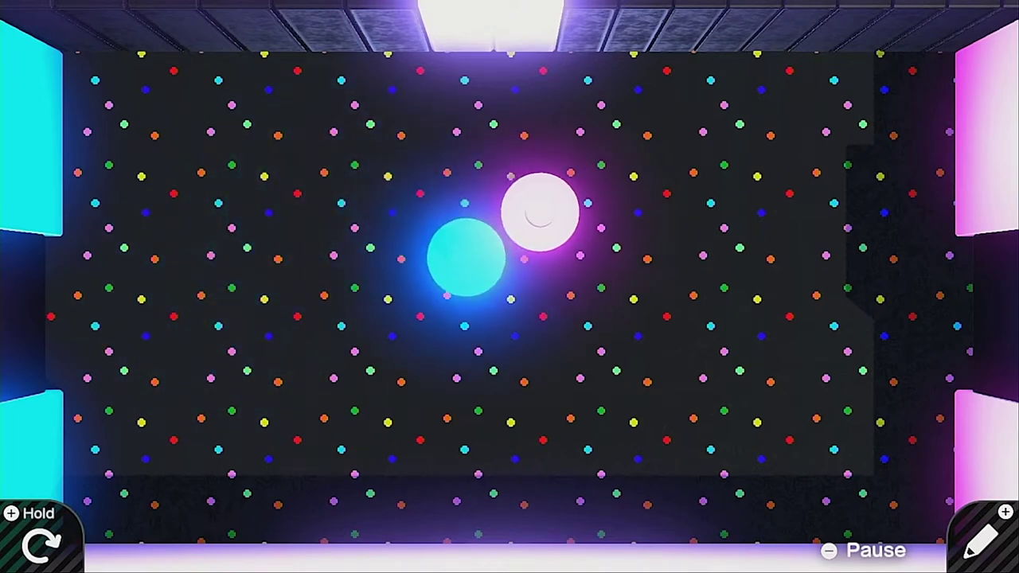
{"action": "key", "text": "plus"}
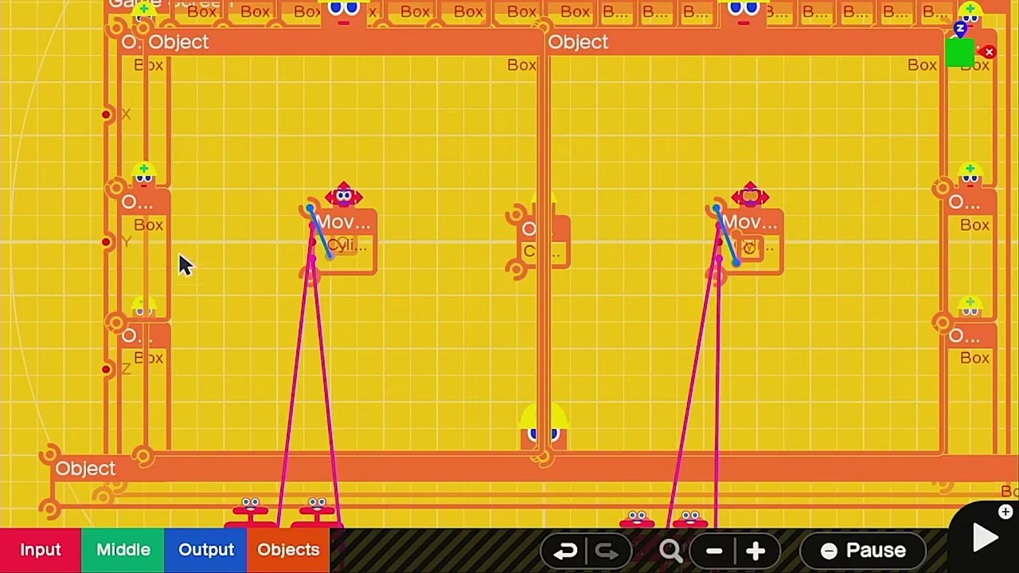
Step: Duplicate the lower-left wall box and place the copy just outside the left goal opening
{"action": "left_click", "coordinate": [167, 379]}
{"action": "left_click", "coordinate": [146, 369]}
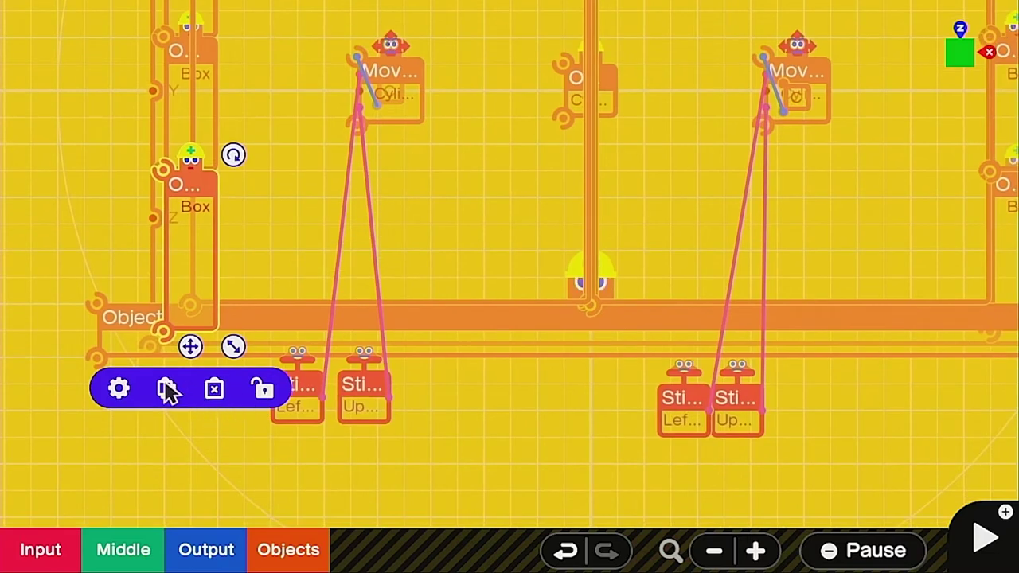
{"action": "left_click", "coordinate": [168, 388]}
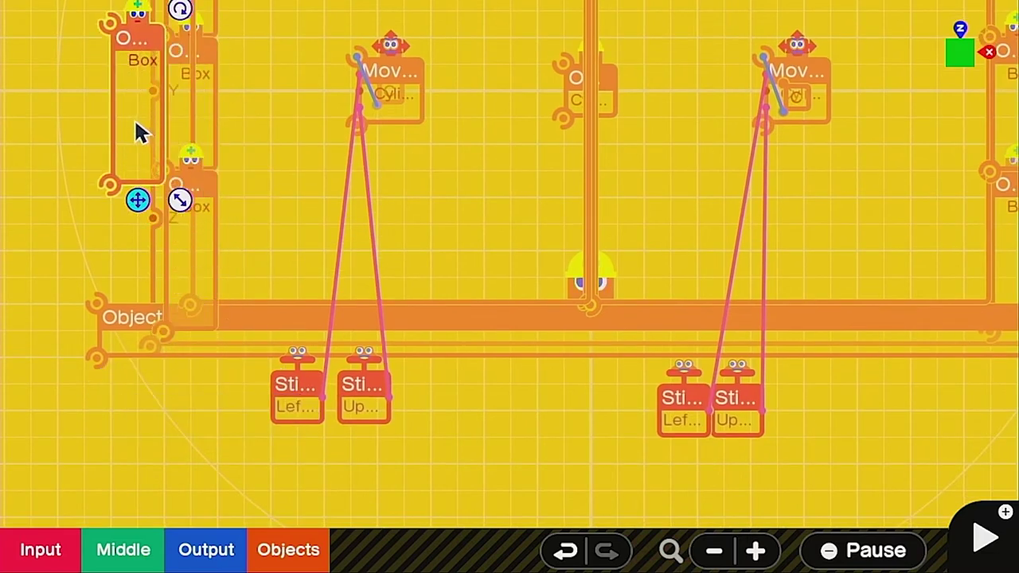
{"action": "left_click", "coordinate": [135, 133]}
{"action": "left_click", "coordinate": [150, 135]}
{"action": "left_click", "coordinate": [108, 241]}
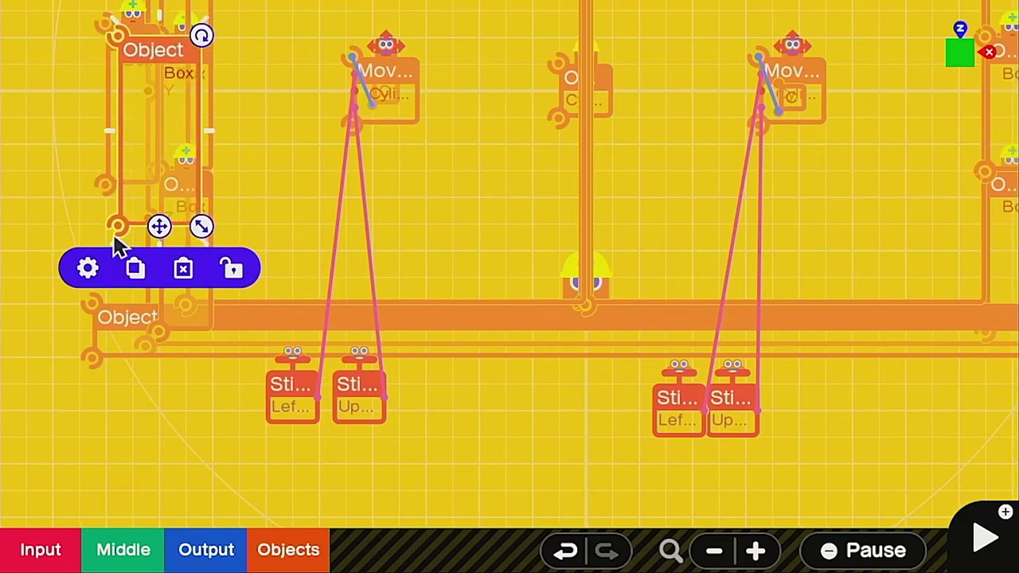
{"action": "left_click_drag", "start_coordinate": [160, 172], "coordinate": [191, 167]}
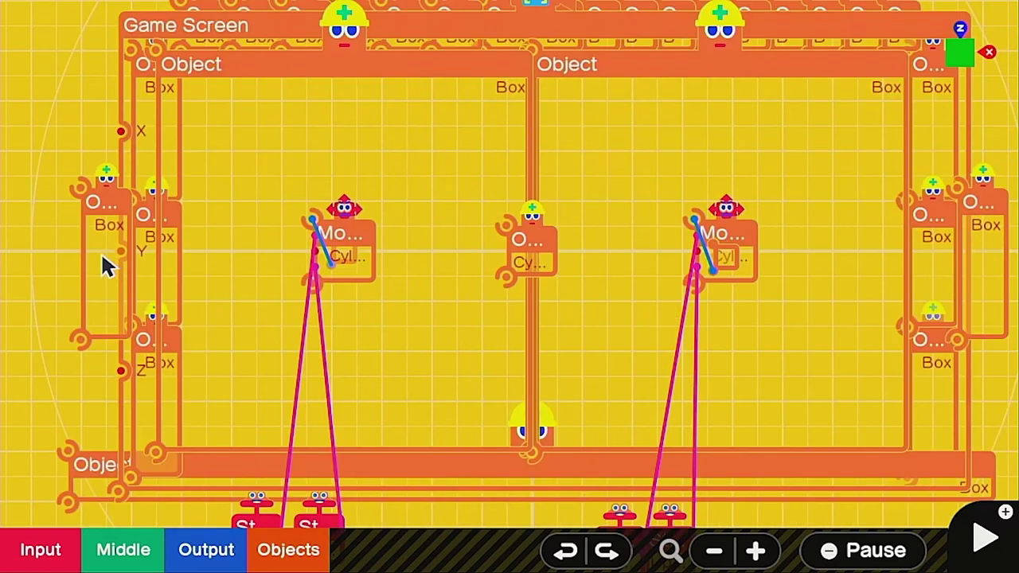
Step: Enable the Destructive property on the two boxes behind the left and right goals
{"action": "left_click", "coordinate": [107, 259]}
{"action": "left_click", "coordinate": [93, 295]}
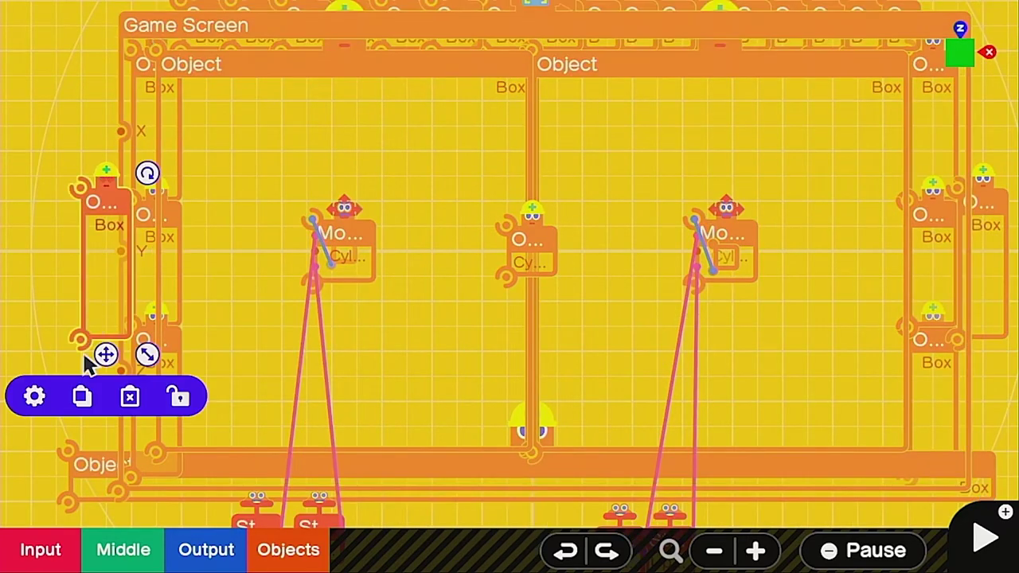
{"action": "left_click", "coordinate": [36, 395]}
{"action": "left_click", "coordinate": [287, 247]}
{"action": "left_click", "coordinate": [987, 32]}
{"action": "left_click", "coordinate": [946, 349]}
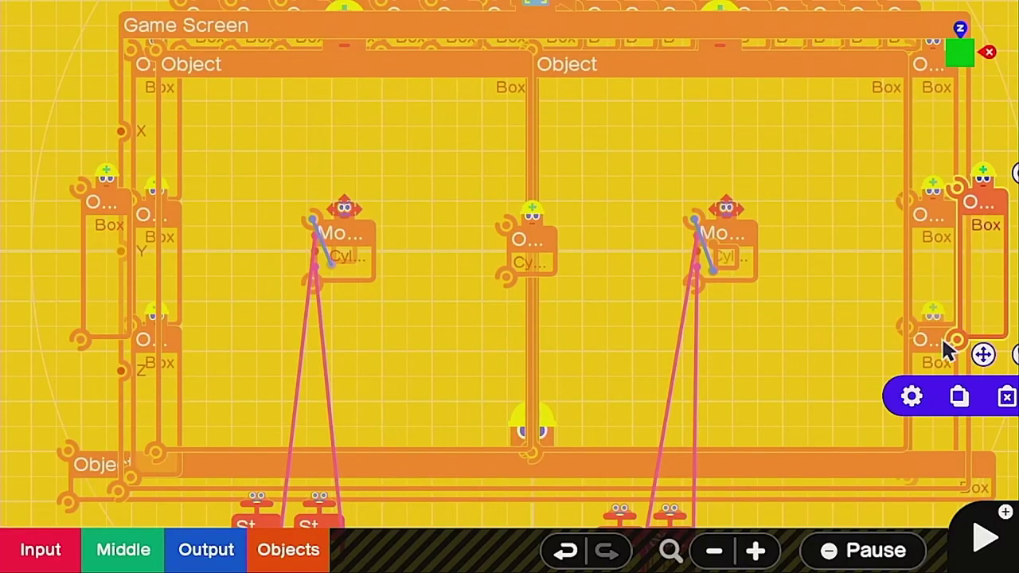
{"action": "left_click", "coordinate": [912, 396]}
{"action": "left_click", "coordinate": [315, 250]}
{"action": "left_click", "coordinate": [985, 33]}
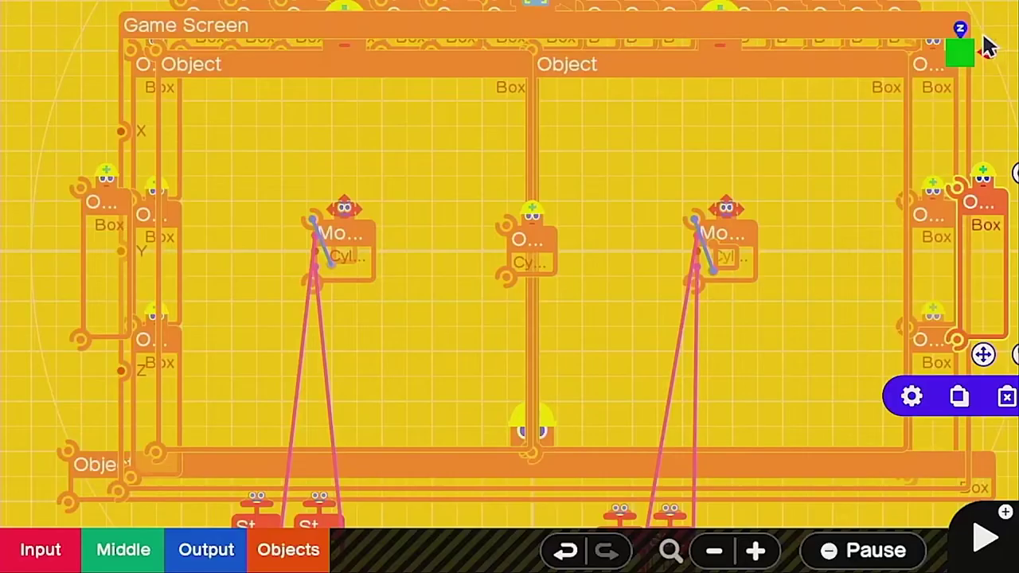
Step: Make the yellow puck cylinder Destructible and run the game to test the goals
{"action": "left_click", "coordinate": [516, 275]}
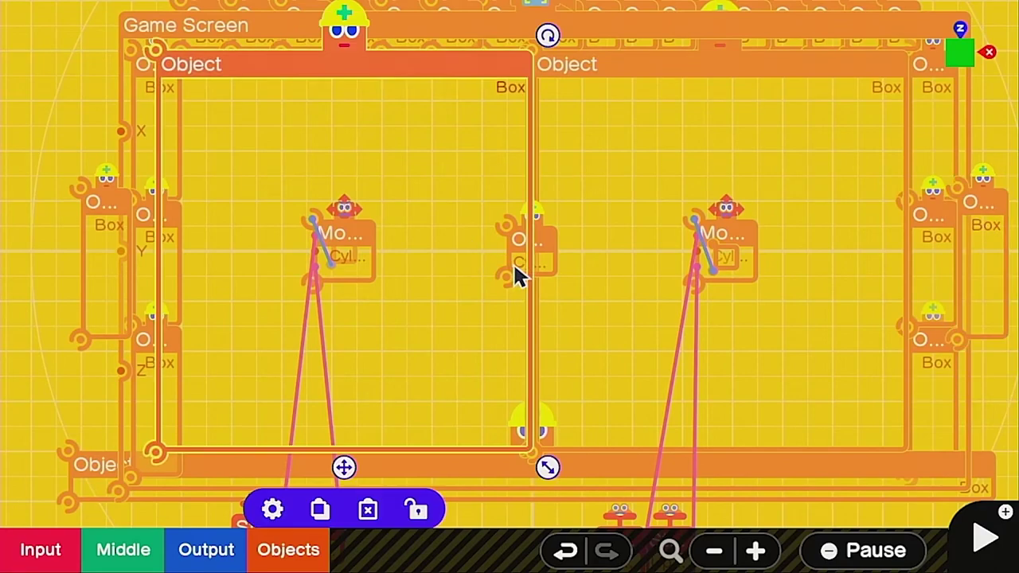
{"action": "left_click", "coordinate": [516, 274]}
{"action": "left_click", "coordinate": [517, 275]}
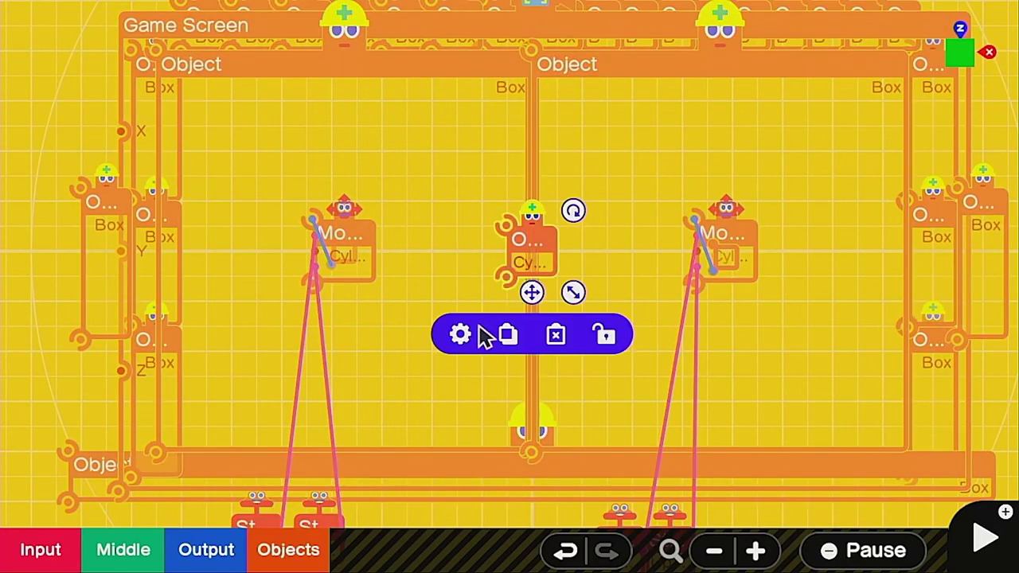
{"action": "left_click", "coordinate": [461, 335]}
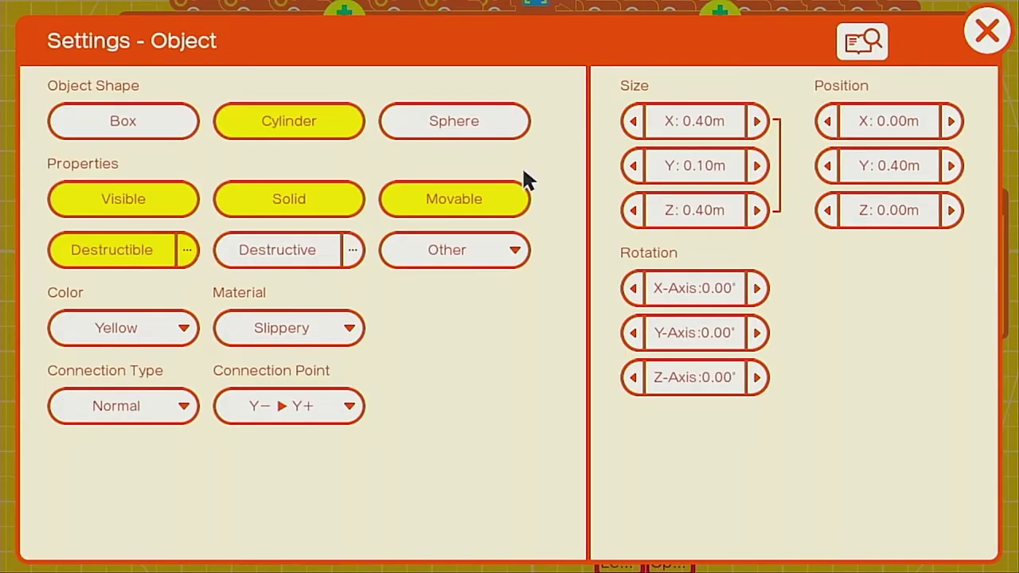
{"action": "left_click", "coordinate": [970, 29]}
{"action": "left_click", "coordinate": [927, 182]}
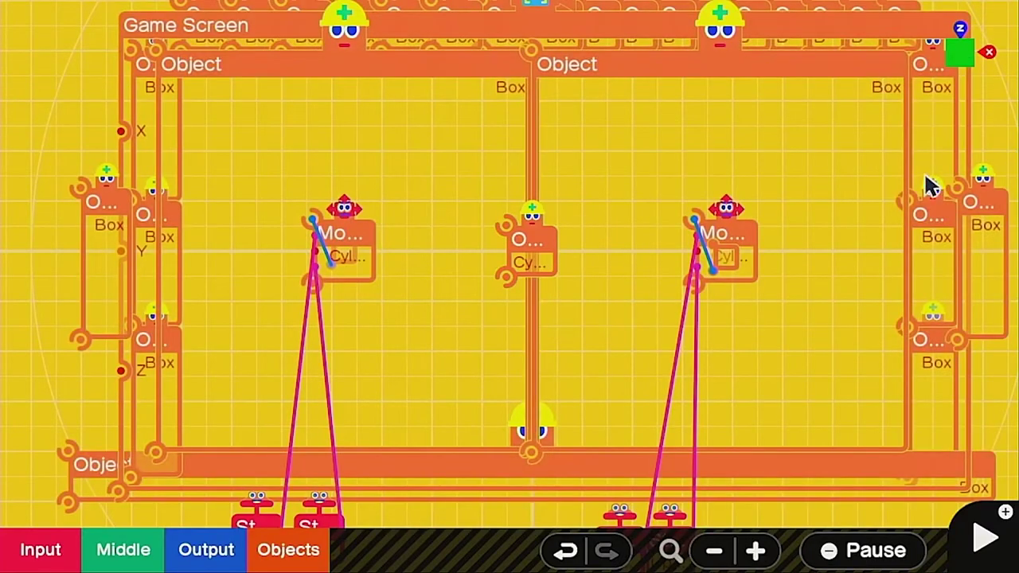
{"action": "key", "text": "plus"}
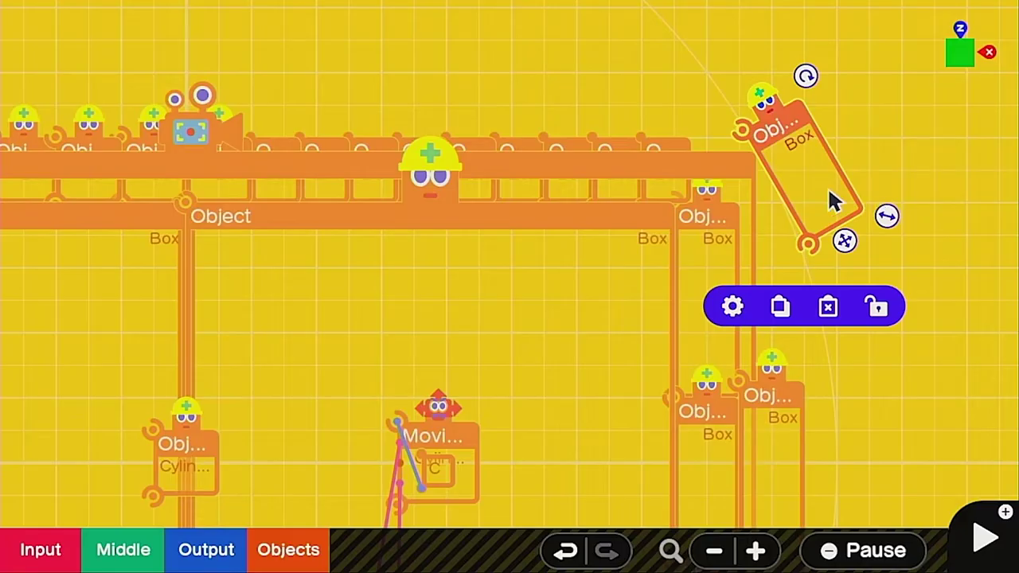
Step: Fit the angled box into the arena's upper-right corner and place copies in the lower-left and, with the opposite tilt, lower-right corners
{"action": "left_click_drag", "start_coordinate": [828, 200], "coordinate": [710, 263]}
{"action": "left_click", "coordinate": [653, 372]}
{"action": "scroll", "coordinate": [658, 373], "scroll_direction": "down", "scroll_amount": 3}
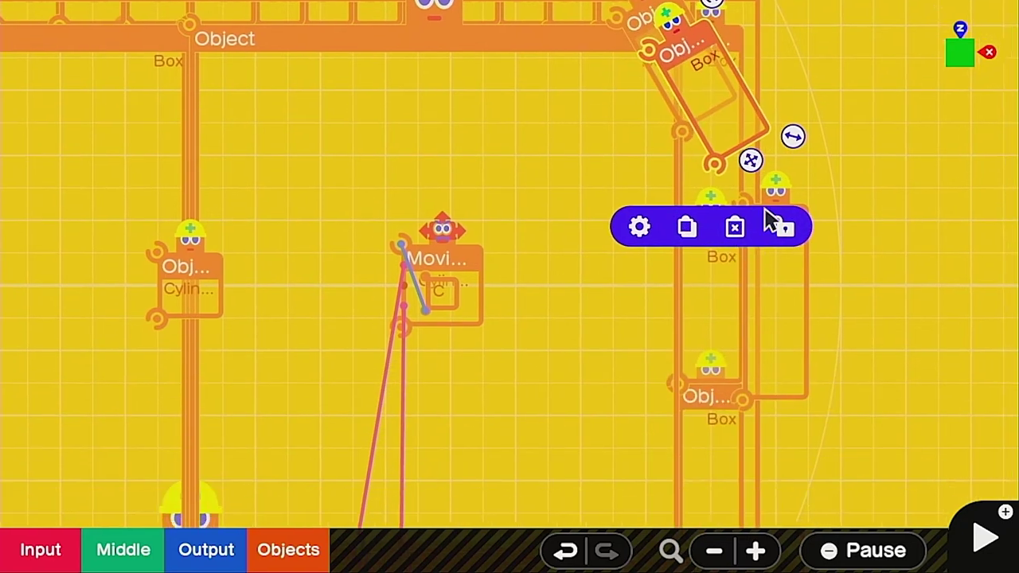
{"action": "left_click_drag", "start_coordinate": [708, 110], "coordinate": [94, 241]}
{"action": "left_click", "coordinate": [77, 369]}
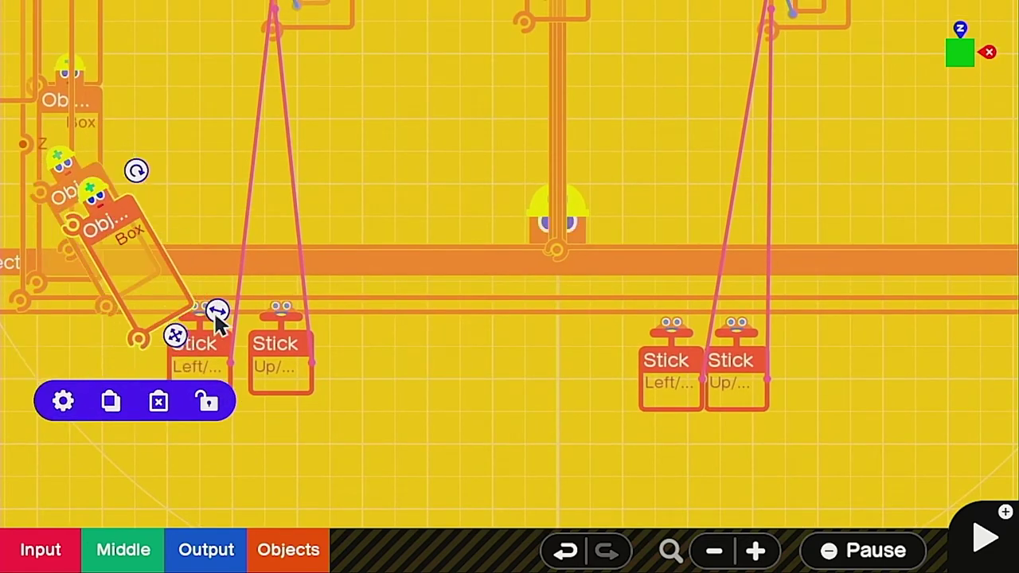
{"action": "left_click_drag", "start_coordinate": [146, 174], "coordinate": [249, 211]}
{"action": "left_click_drag", "start_coordinate": [152, 269], "coordinate": [617, 267]}
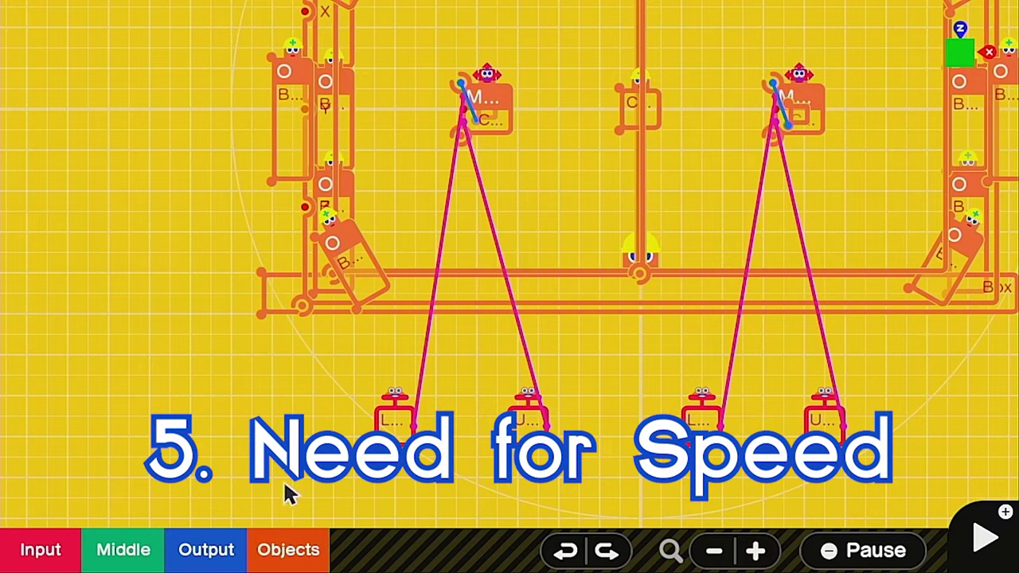
Step: Add a Constant with the value 3, shrink it and place a copy beside each of the four paddle sticks
{"action": "left_click", "coordinate": [55, 557]}
{"action": "left_click", "coordinate": [118, 278]}
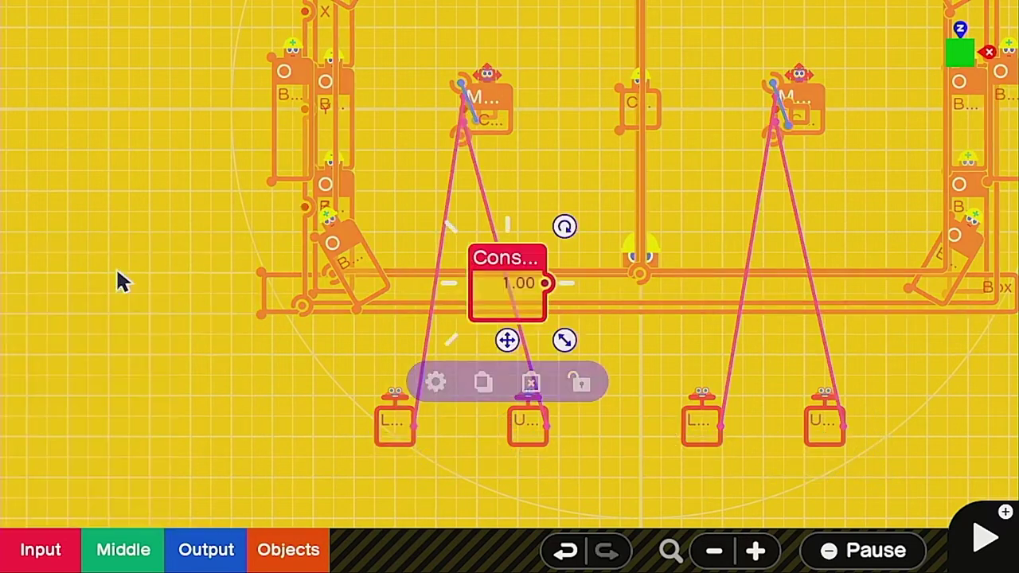
{"action": "left_click_drag", "start_coordinate": [525, 306], "coordinate": [493, 403]}
{"action": "left_click", "coordinate": [409, 484]}
{"action": "left_click", "coordinate": [570, 120]}
{"action": "left_click", "coordinate": [570, 120]}
{"action": "left_click", "coordinate": [985, 36]}
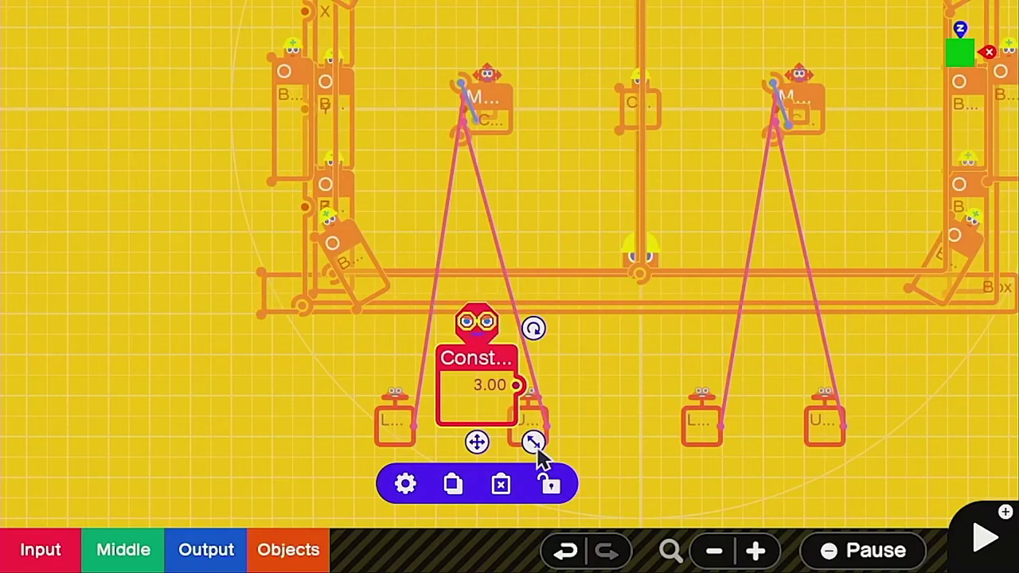
{"action": "left_click_drag", "start_coordinate": [537, 444], "coordinate": [446, 435]}
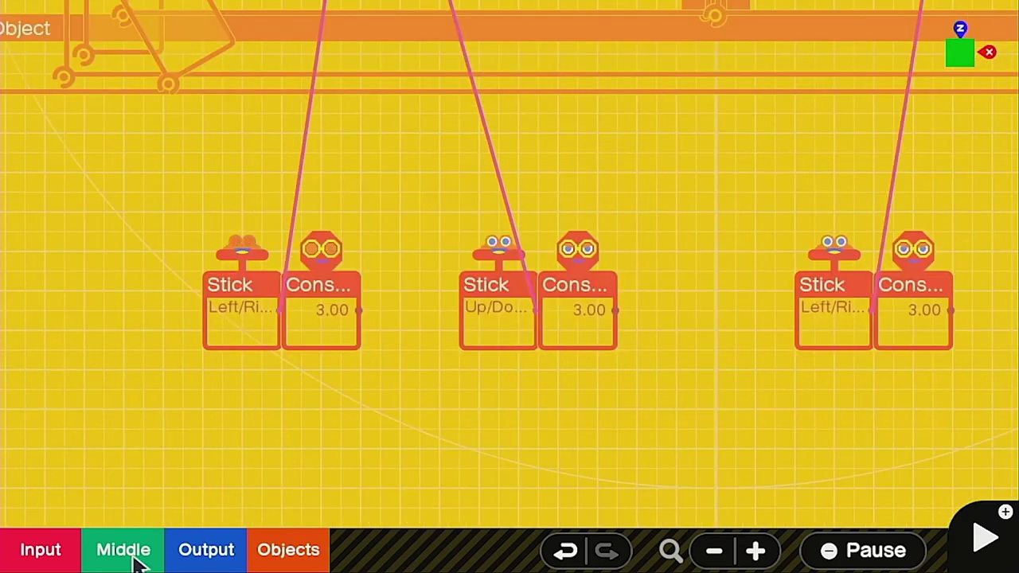
Step: Add a multiplication Calculator, shrink it and place a copy above each stick and constant pair
{"action": "left_click", "coordinate": [137, 551]}
{"action": "left_click", "coordinate": [223, 128]}
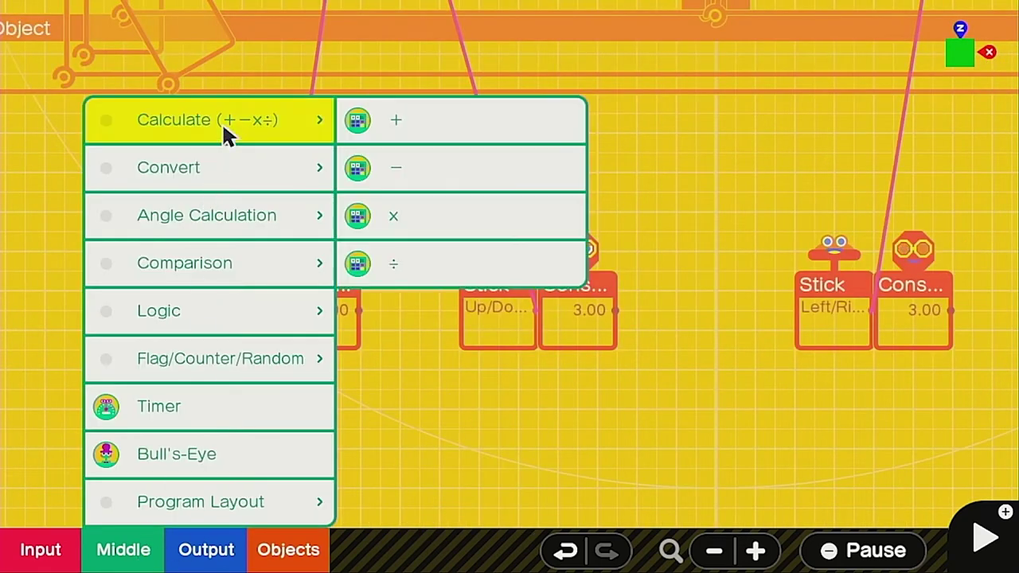
{"action": "left_click", "coordinate": [444, 165]}
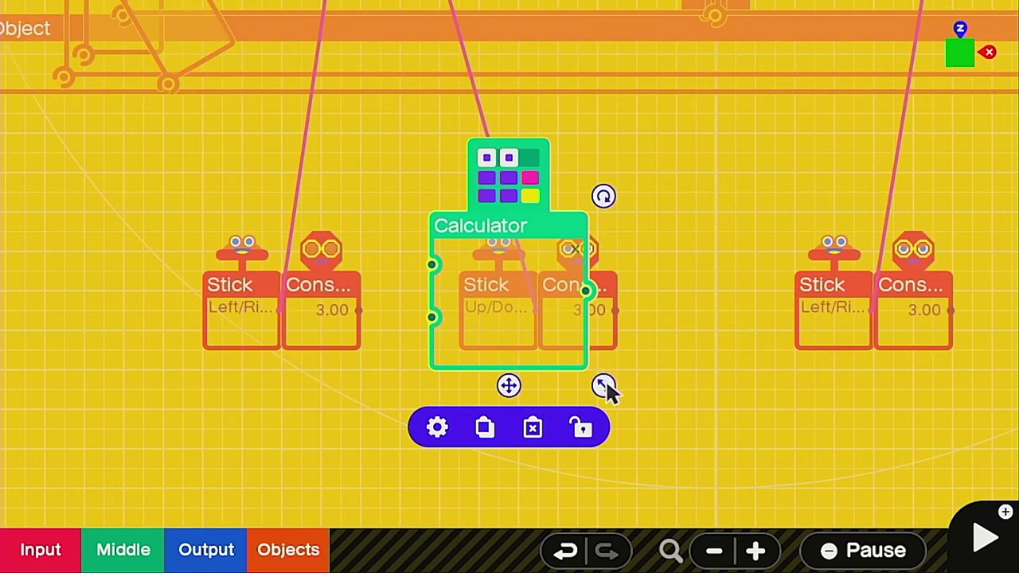
{"action": "left_click_drag", "start_coordinate": [603, 386], "coordinate": [549, 342]}
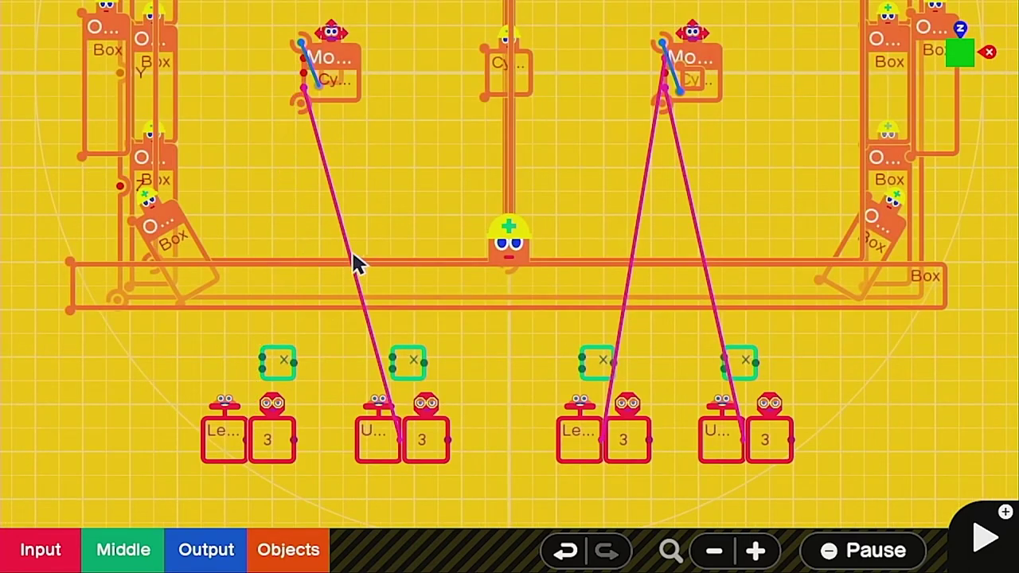
Step: Remove the left paddle's direct stick links and route its Left/Right stick and Constant through the first multiplication Calculator to the paddle
{"action": "left_click", "coordinate": [349, 254]}
{"action": "left_click", "coordinate": [346, 247]}
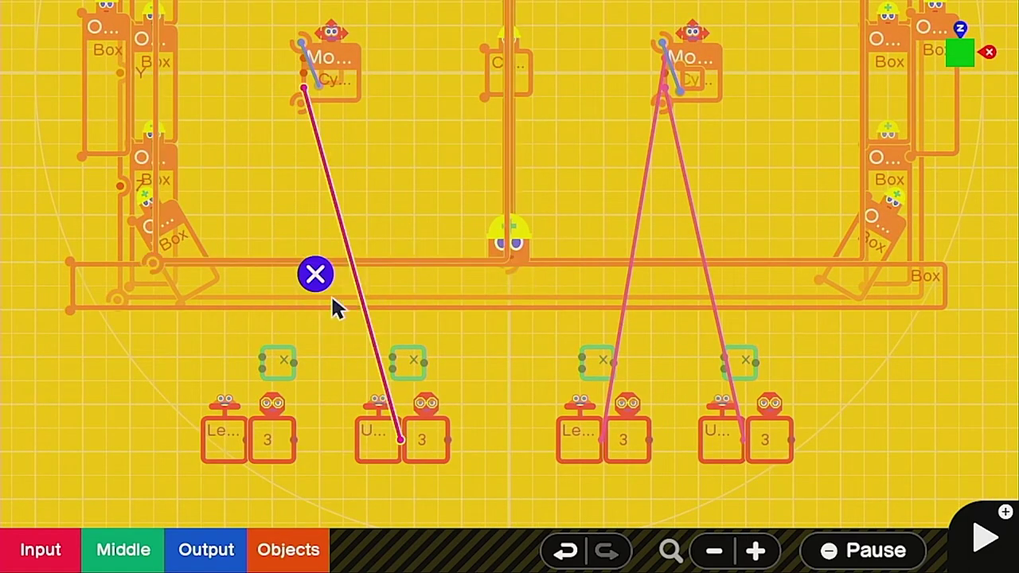
{"action": "left_click", "coordinate": [330, 296]}
{"action": "left_click_drag", "start_coordinate": [241, 448], "coordinate": [264, 364]}
{"action": "scroll", "coordinate": [294, 448], "scroll_direction": "up", "scroll_amount": 5}
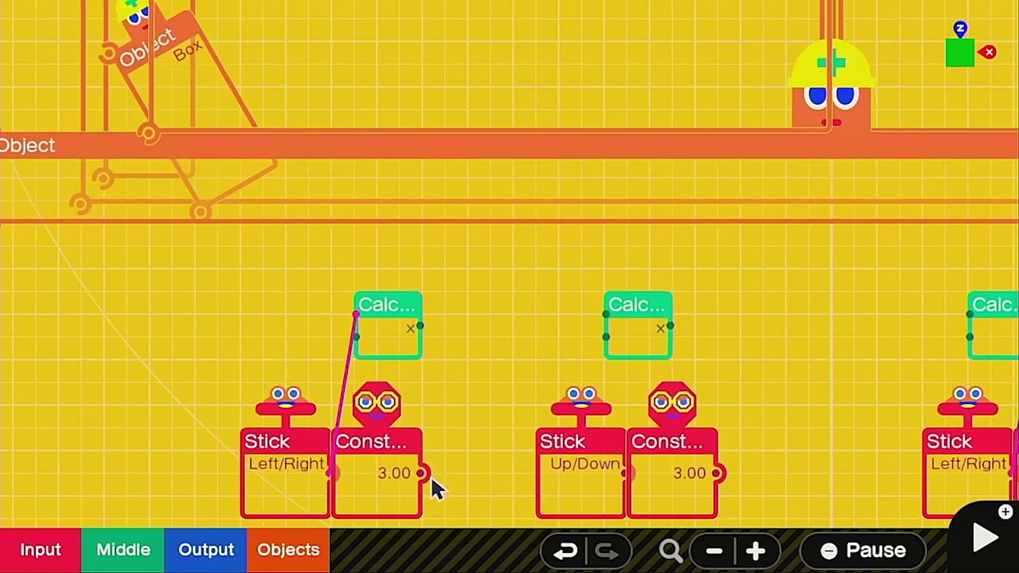
{"action": "left_click_drag", "start_coordinate": [424, 474], "coordinate": [356, 337]}
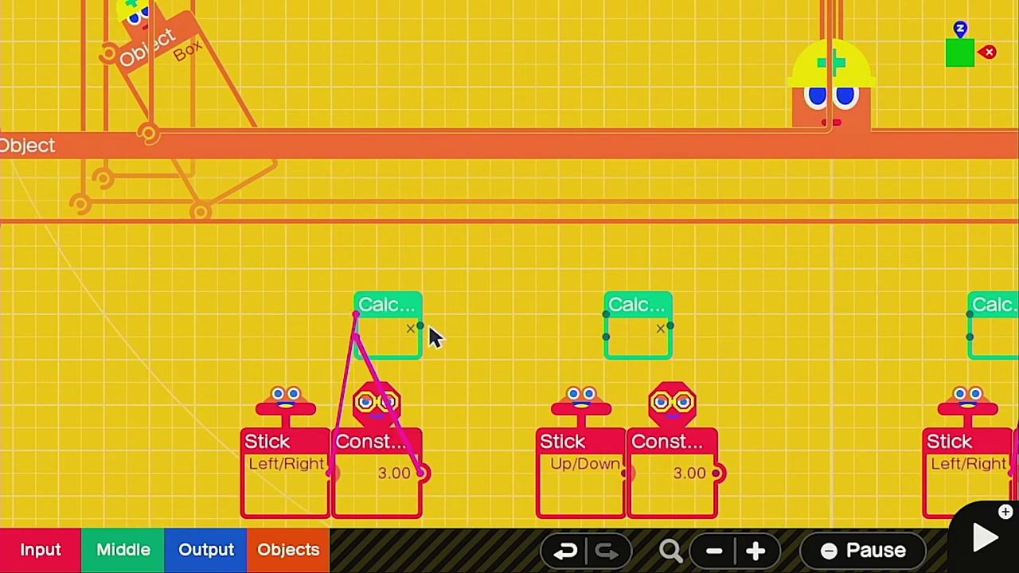
{"action": "left_click_drag", "start_coordinate": [428, 328], "coordinate": [390, 125]}
Step: Route the remaining sticks and Constants through their multiplication Calculators to the paddles, replacing the direct stick links
{"action": "scroll", "coordinate": [441, 337], "scroll_direction": "down", "scroll_amount": 5}
{"action": "key", "text": "plus"}
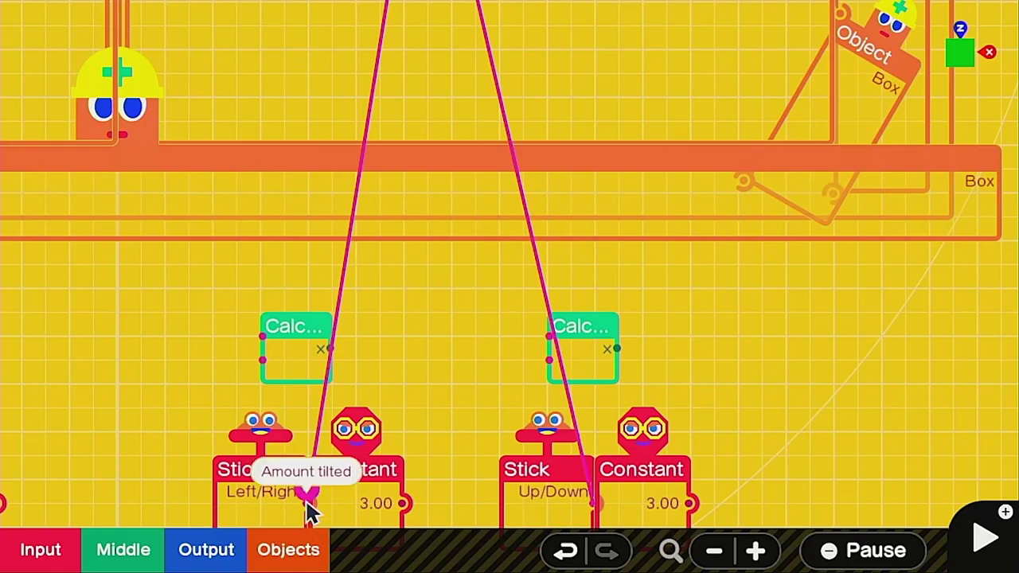
{"action": "left_click_drag", "start_coordinate": [308, 507], "coordinate": [265, 362]}
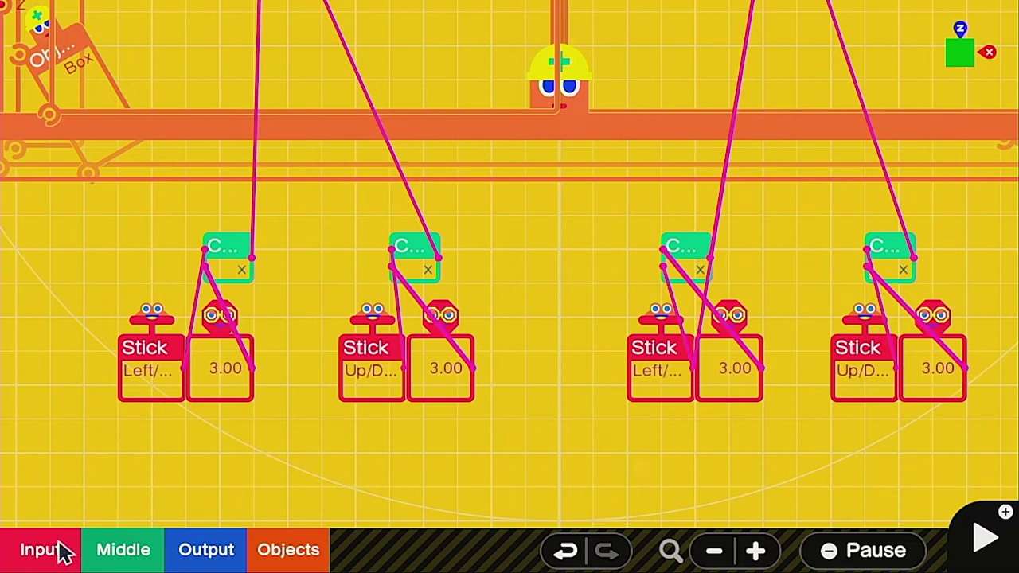
Step: Add a ZL Button between the left paddle's sticks and place a copy between the right paddle's sticks
{"action": "left_click", "coordinate": [62, 549]}
{"action": "left_click", "coordinate": [148, 328]}
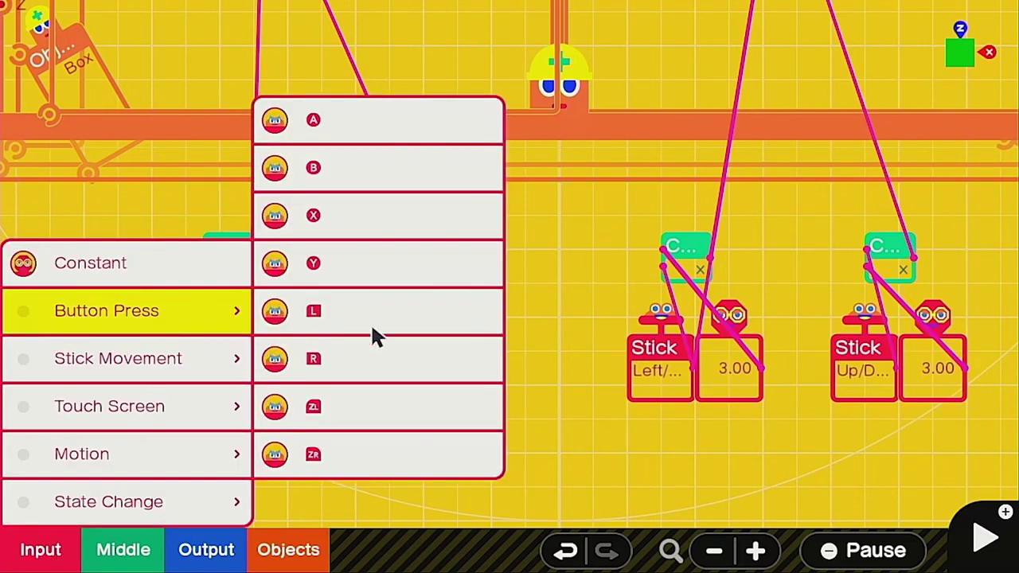
{"action": "left_click", "coordinate": [348, 410]}
{"action": "left_click_drag", "start_coordinate": [597, 380], "coordinate": [808, 294]}
{"action": "left_click", "coordinate": [324, 323]}
{"action": "left_click", "coordinate": [280, 392]}
Step: Assign ZR to the copied Button for the right paddle
{"action": "left_click", "coordinate": [808, 295]}
{"action": "left_click", "coordinate": [726, 372]}
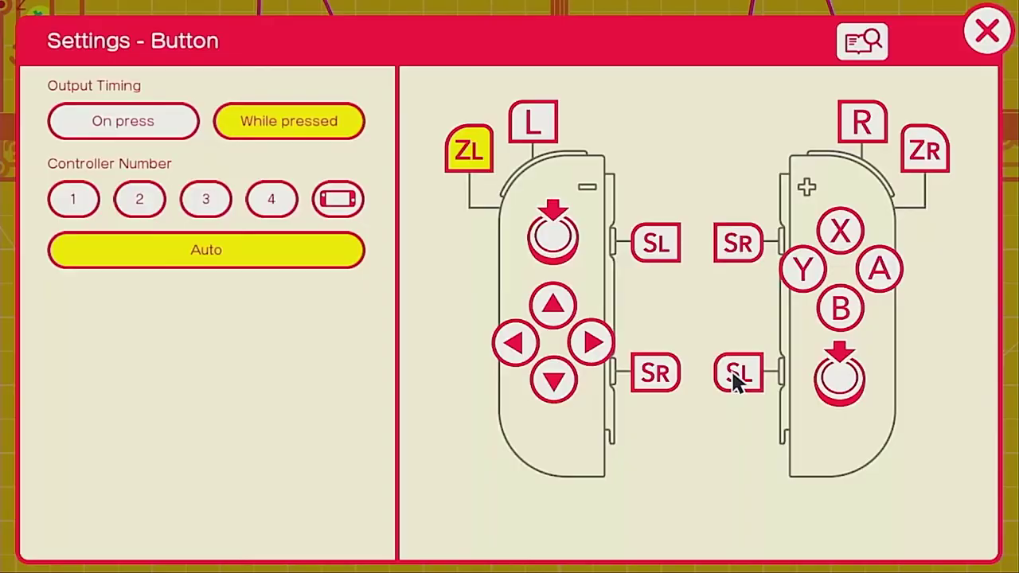
{"action": "left_click", "coordinate": [987, 32]}
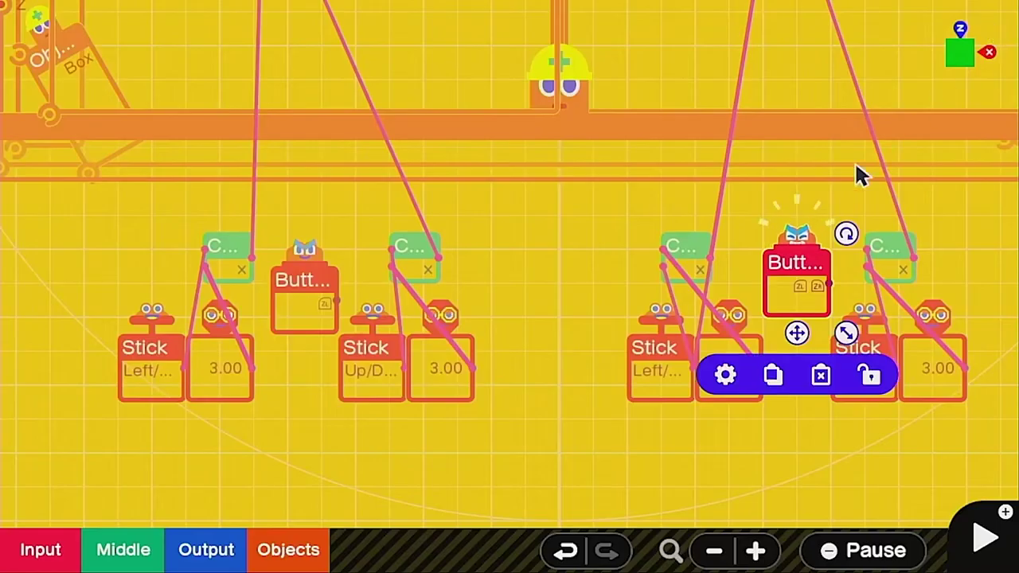
{"action": "left_click", "coordinate": [669, 452]}
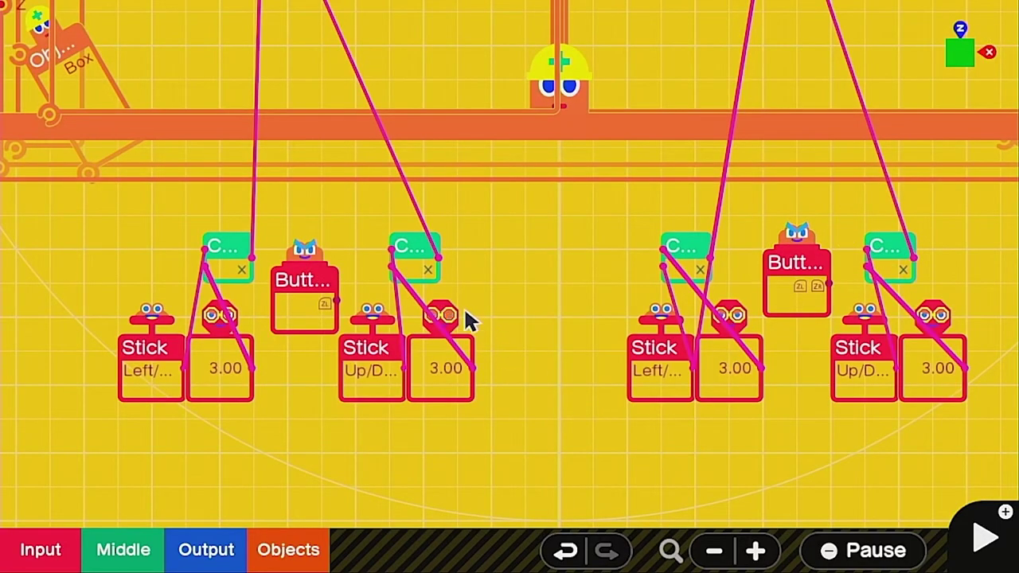
Step: Duplicate a multiplication Calculator and place one copy above the ZL Button and another above the right paddle's Button
{"action": "left_click", "coordinate": [415, 269]}
{"action": "left_click", "coordinate": [391, 342]}
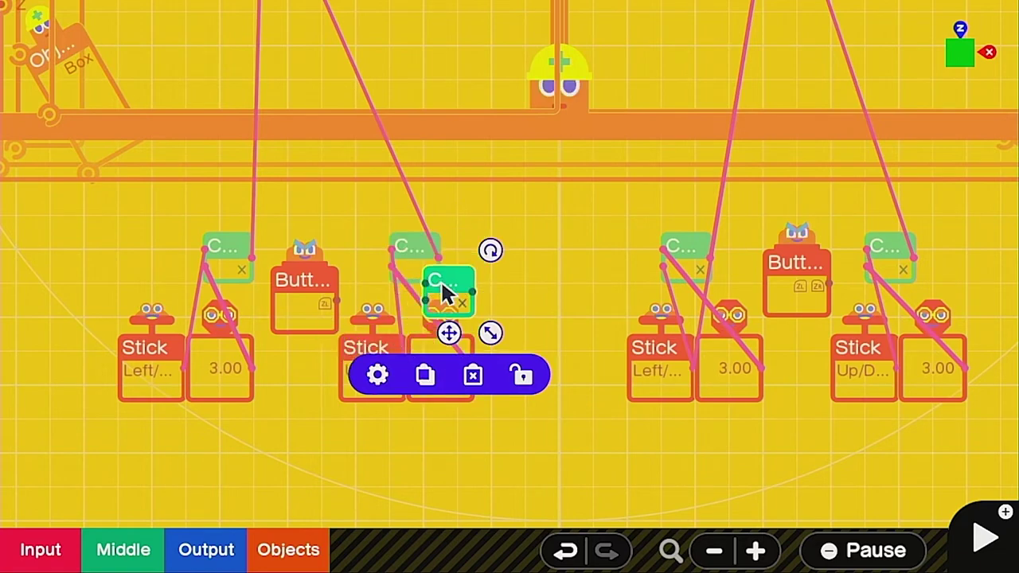
{"action": "left_click_drag", "start_coordinate": [440, 279], "coordinate": [312, 201]}
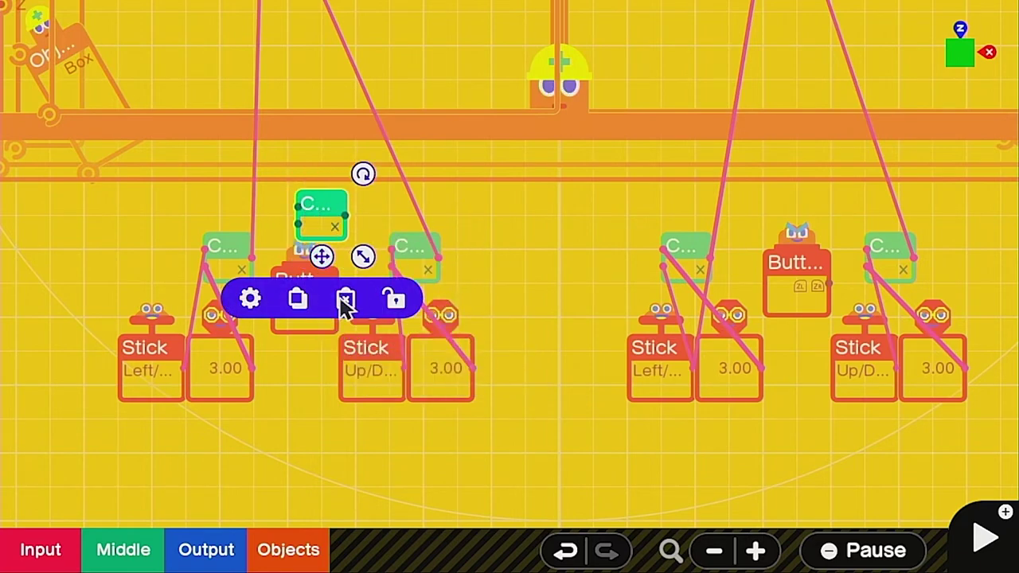
{"action": "left_click", "coordinate": [302, 301]}
{"action": "left_click_drag", "start_coordinate": [358, 258], "coordinate": [798, 212]}
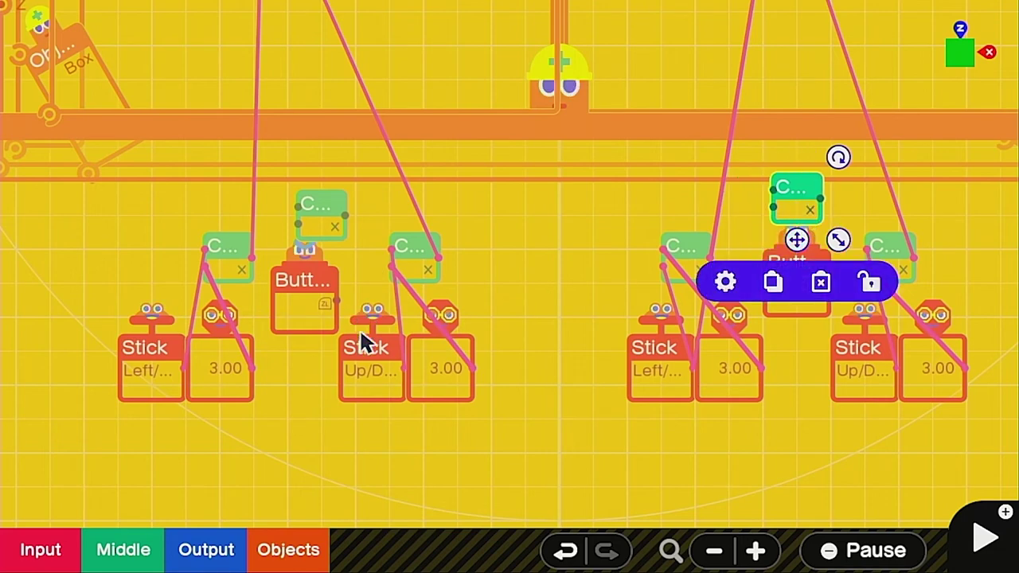
{"action": "left_click", "coordinate": [315, 395]}
Step: Multiply the left paddle's Left/Right Calculator result by the ZL Button in the new Calculator and link its result to the paddle
{"action": "scroll", "coordinate": [307, 358], "scroll_direction": "up", "scroll_amount": 3}
{"action": "left_click_drag", "start_coordinate": [260, 402], "coordinate": [409, 419]}
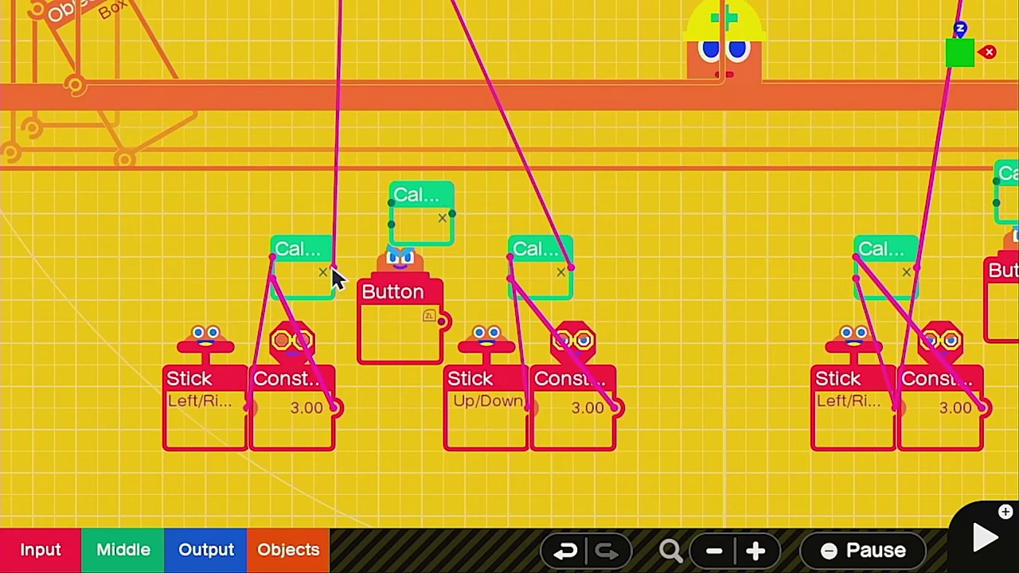
{"action": "left_click_drag", "start_coordinate": [333, 269], "coordinate": [397, 205]}
{"action": "left_click_drag", "start_coordinate": [446, 323], "coordinate": [394, 226]}
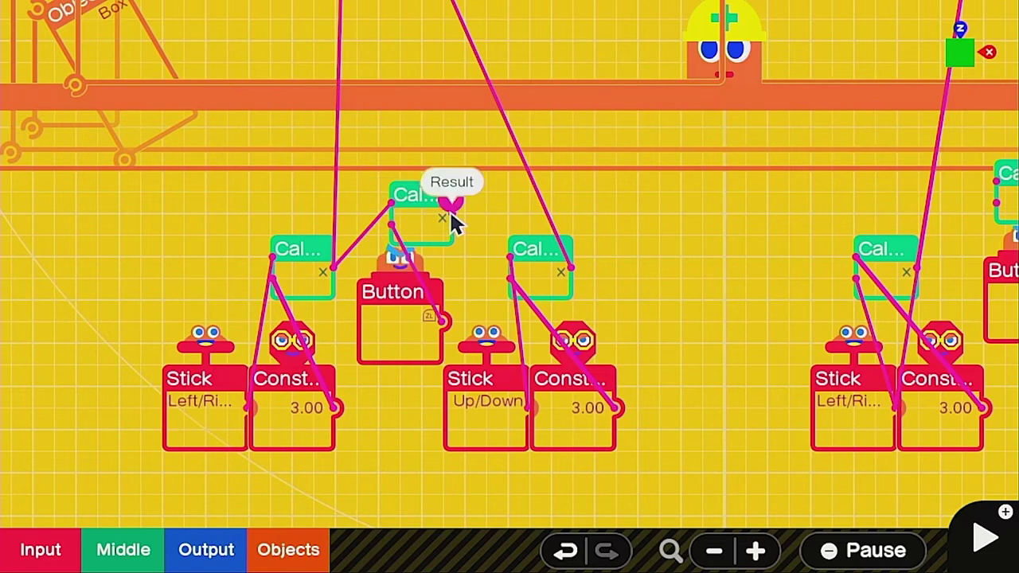
{"action": "left_click_drag", "start_coordinate": [441, 209], "coordinate": [455, 121]}
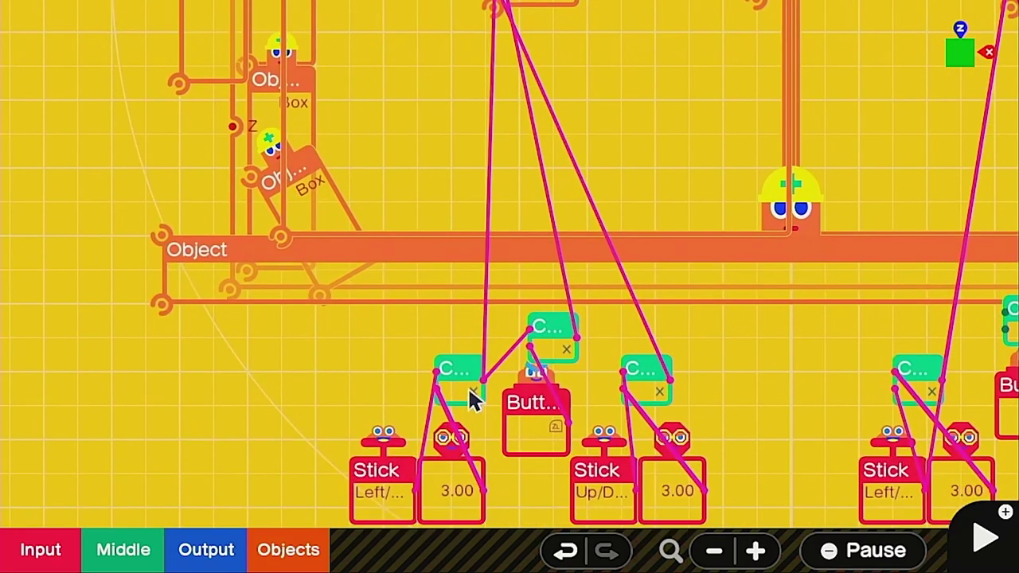
Step: Rearrange the left paddle's two Left/Right Calculators side by side above the Left/Right stick and its Constant
{"action": "left_click_drag", "start_coordinate": [470, 387], "coordinate": [387, 360]}
{"action": "scroll", "coordinate": [493, 115], "scroll_direction": "up", "scroll_amount": 5}
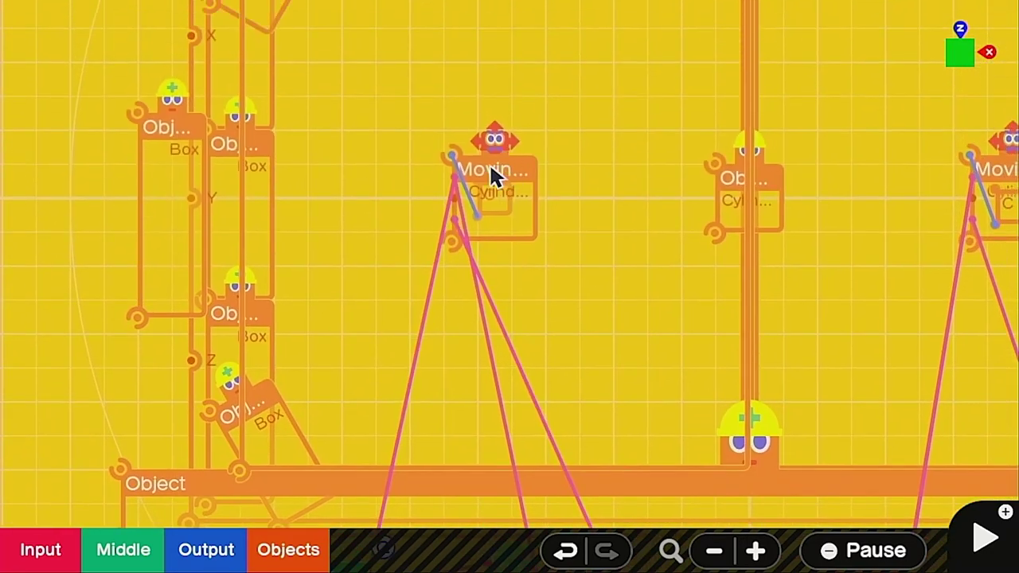
{"action": "scroll", "coordinate": [475, 249], "scroll_direction": "up", "scroll_amount": 3}
{"action": "scroll", "coordinate": [475, 250], "scroll_direction": "up", "scroll_amount": 1}
{"action": "scroll", "coordinate": [475, 250], "scroll_direction": "down", "scroll_amount": 10}
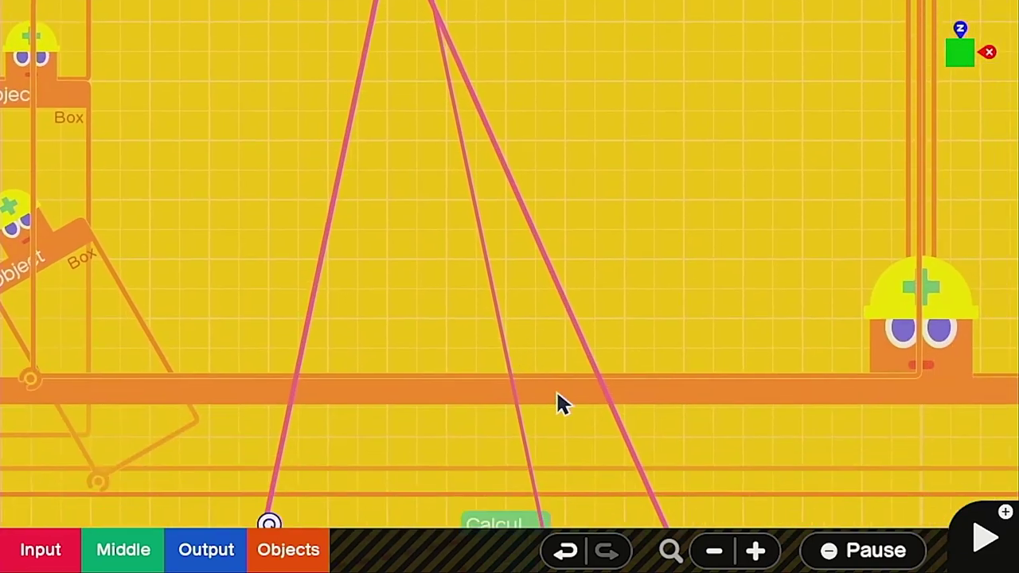
{"action": "scroll", "coordinate": [523, 406], "scroll_direction": "down", "scroll_amount": 1}
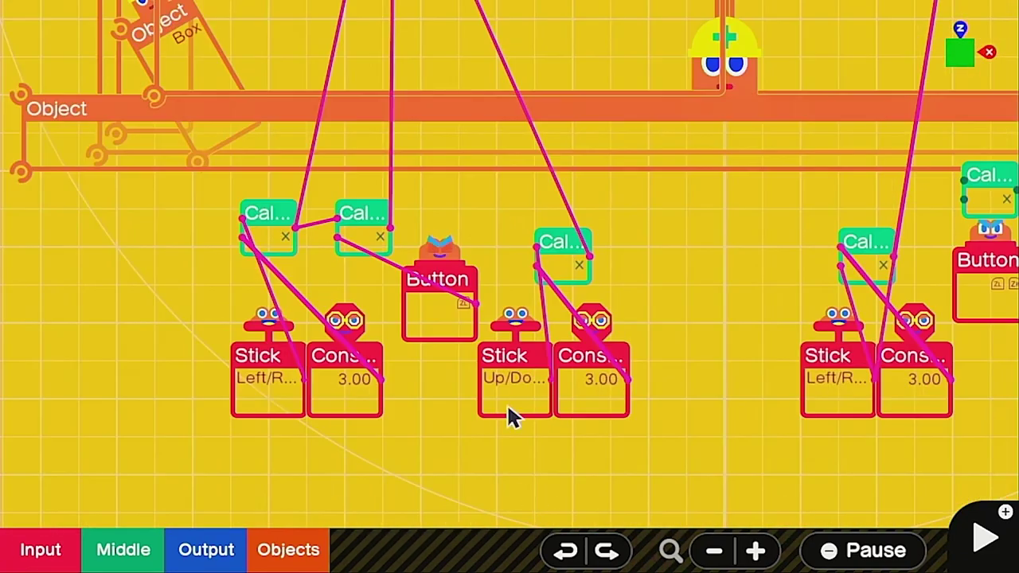
Step: Duplicate the boost Calculator beside the Up/Down one and wire the ZL Button and Up/Down result through it to the left paddle
{"action": "left_click", "coordinate": [369, 220]}
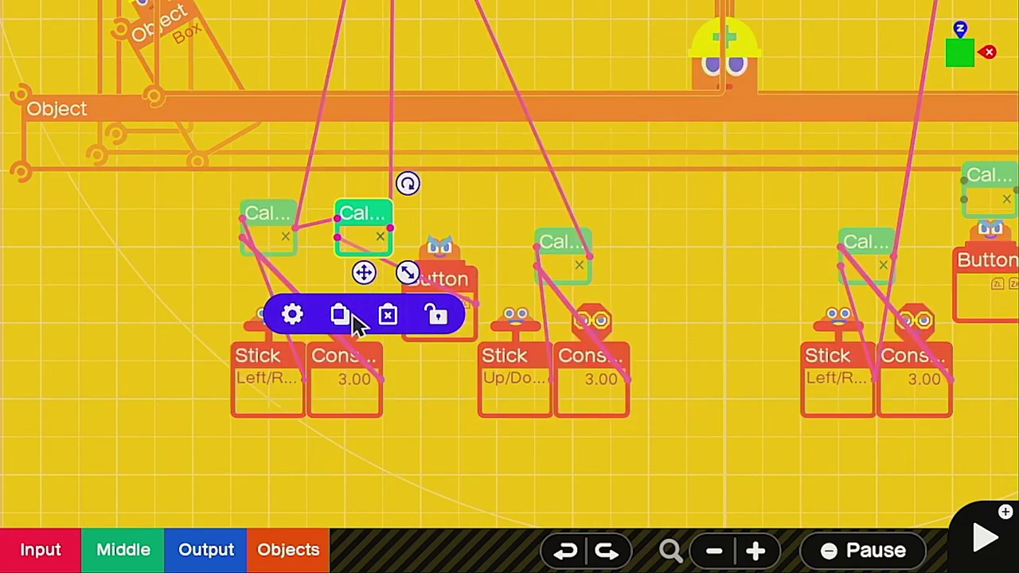
{"action": "left_click_drag", "start_coordinate": [368, 239], "coordinate": [497, 231]}
{"action": "left_click", "coordinate": [474, 279]}
{"action": "left_click_drag", "start_coordinate": [476, 303], "coordinate": [482, 227]}
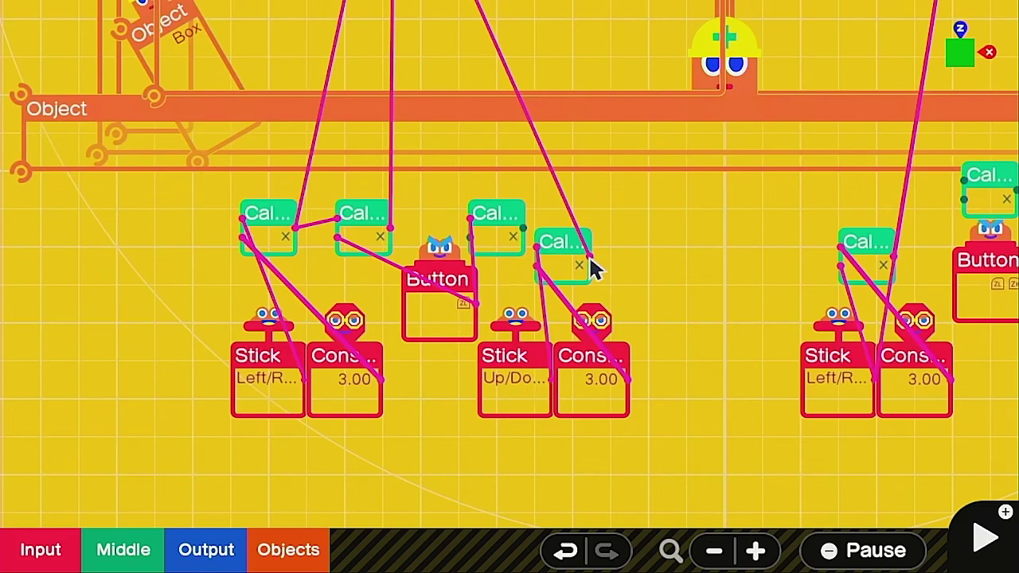
{"action": "left_click_drag", "start_coordinate": [596, 269], "coordinate": [465, 108]}
Step: Complete the matching ZR boost wiring for the right paddle, deleting the leftover direct Left/Right stick link and connecting the Up/Down boost result
{"action": "scroll", "coordinate": [668, 111], "scroll_direction": "right", "scroll_amount": 1}
{"action": "key", "text": "plus"}
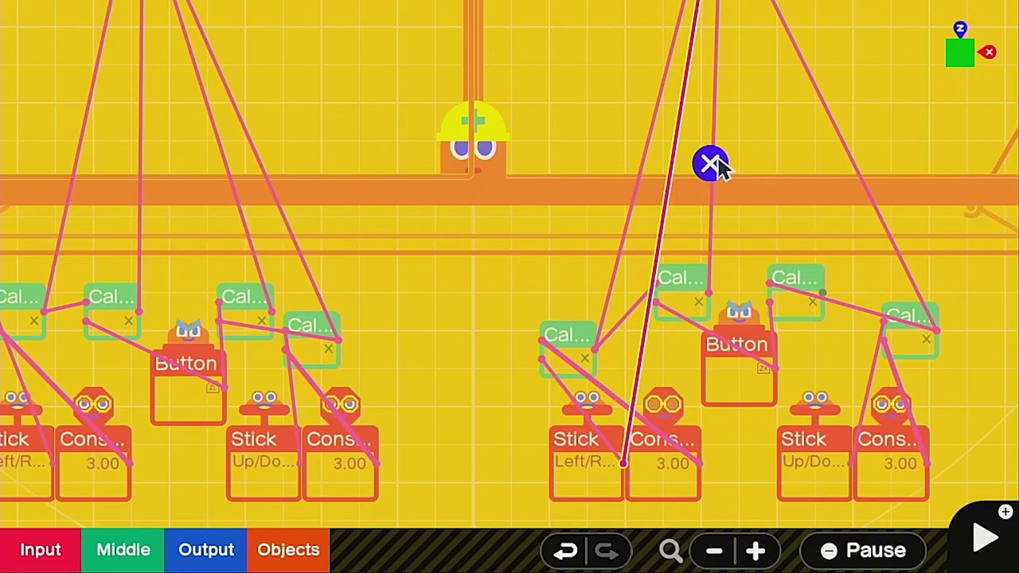
{"action": "left_click", "coordinate": [712, 165]}
{"action": "scroll", "coordinate": [941, 384], "scroll_direction": "right", "scroll_amount": 3}
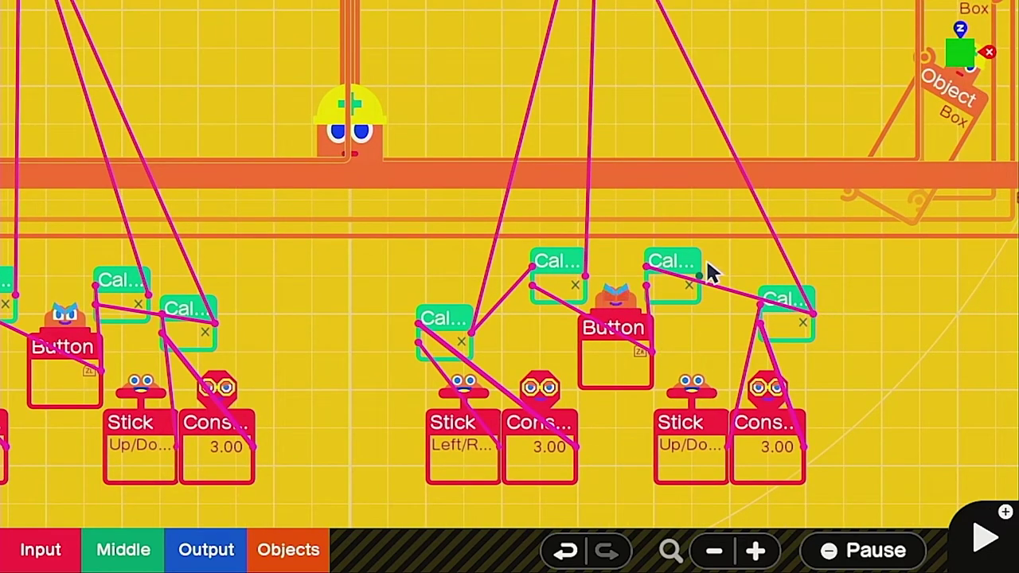
{"action": "left_click_drag", "start_coordinate": [701, 275], "coordinate": [610, 166]}
{"action": "key", "text": "plus"}
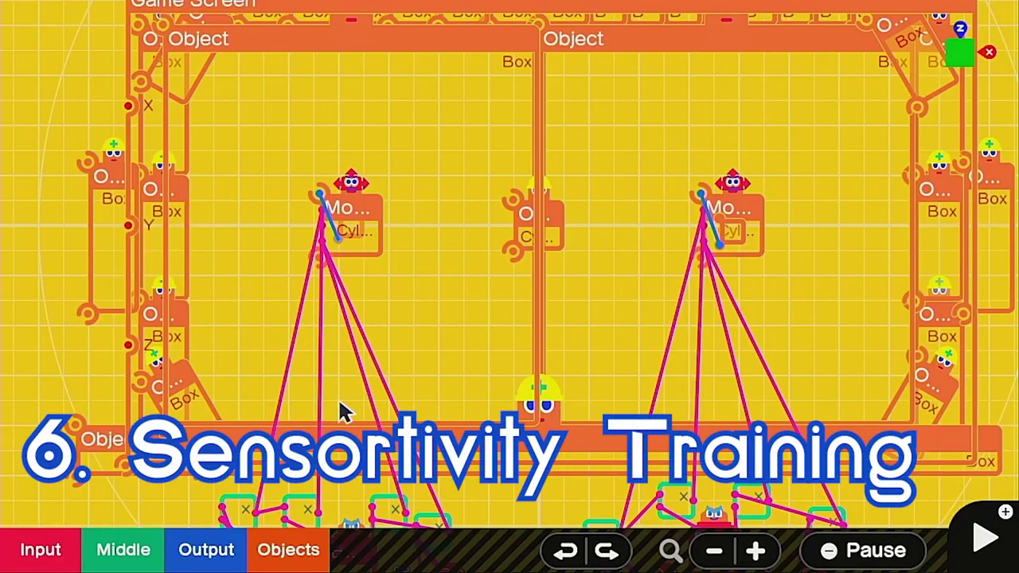
Step: Add a Touch Sensor, resize it to a tall, narrow box and move it to the left goal
{"action": "left_click", "coordinate": [313, 558]}
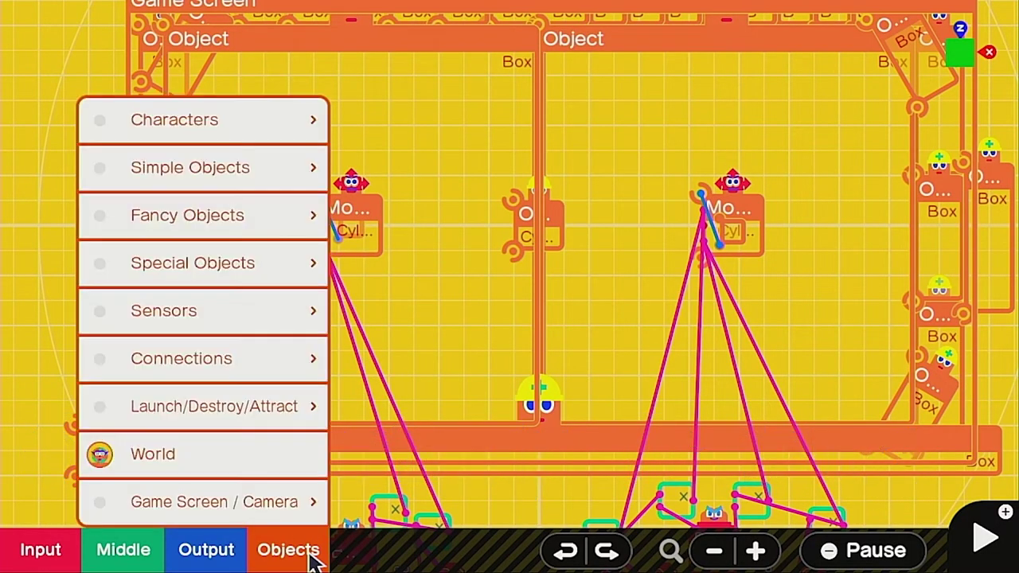
{"action": "left_click", "coordinate": [229, 322]}
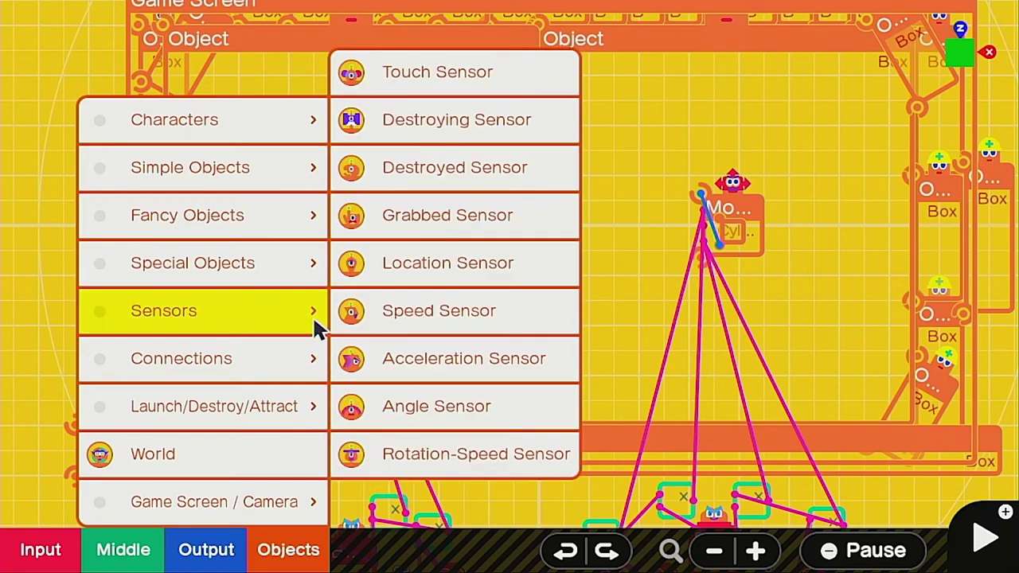
{"action": "left_click", "coordinate": [472, 89]}
{"action": "left_click_drag", "start_coordinate": [580, 355], "coordinate": [541, 398]}
{"action": "left_click_drag", "start_coordinate": [510, 337], "coordinate": [125, 266]}
Step: Move the Touch Sensor slightly inward in the left goal to X -3.25 m and set its output timing to On touch
{"action": "scroll", "coordinate": [86, 333], "scroll_direction": "up", "scroll_amount": 2}
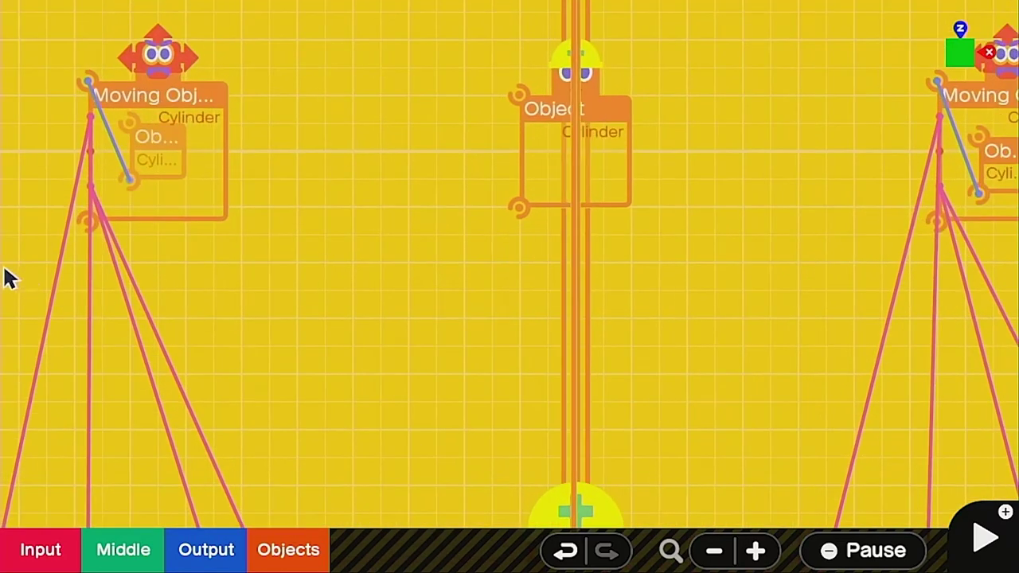
{"action": "left_click_drag", "start_coordinate": [7, 271], "coordinate": [642, 312]}
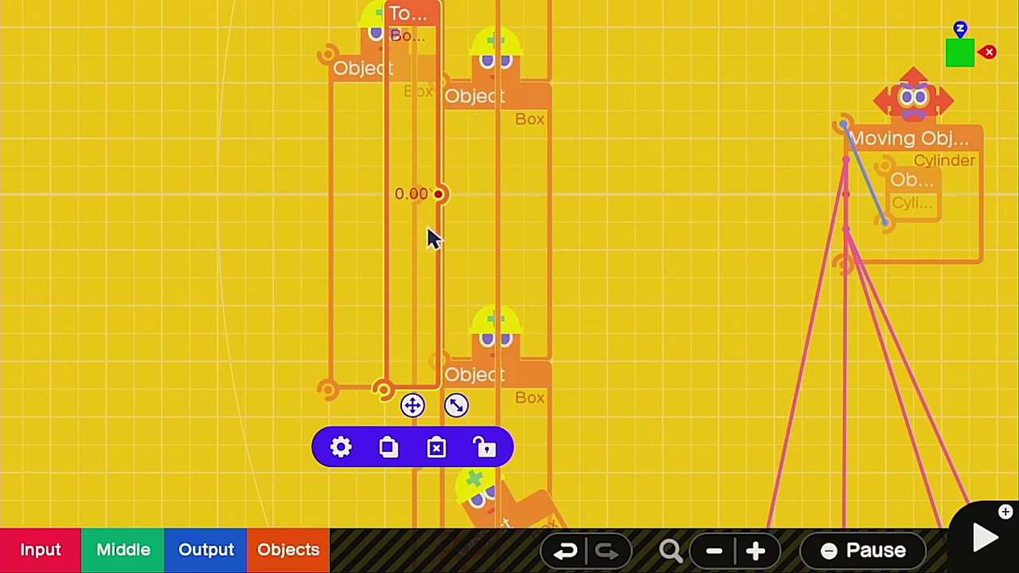
{"action": "left_click_drag", "start_coordinate": [412, 17], "coordinate": [426, 19]}
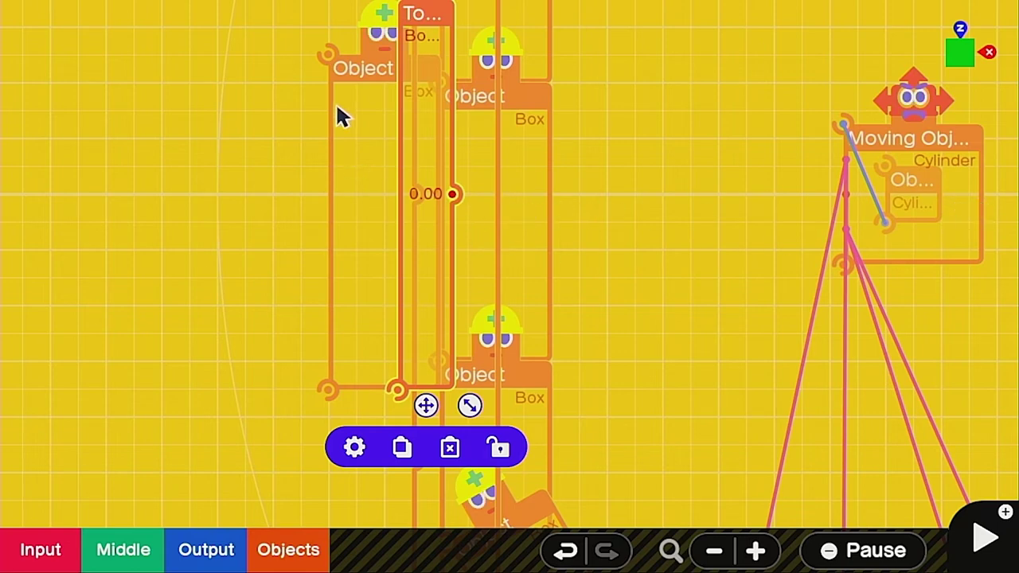
{"action": "scroll", "coordinate": [443, 226], "scroll_direction": "up", "scroll_amount": 3}
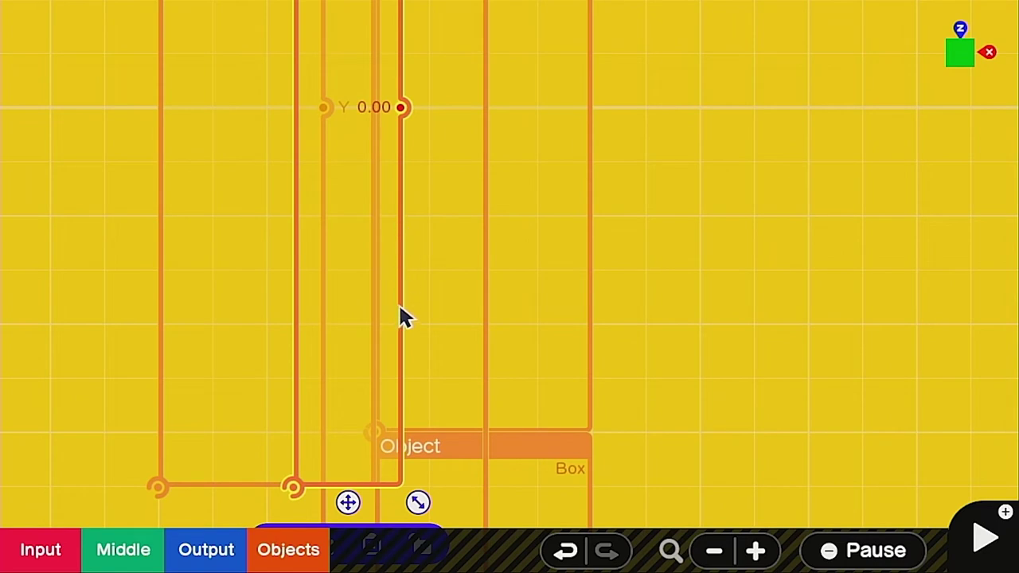
{"action": "scroll", "coordinate": [509, 296], "scroll_direction": "down", "scroll_amount": 1}
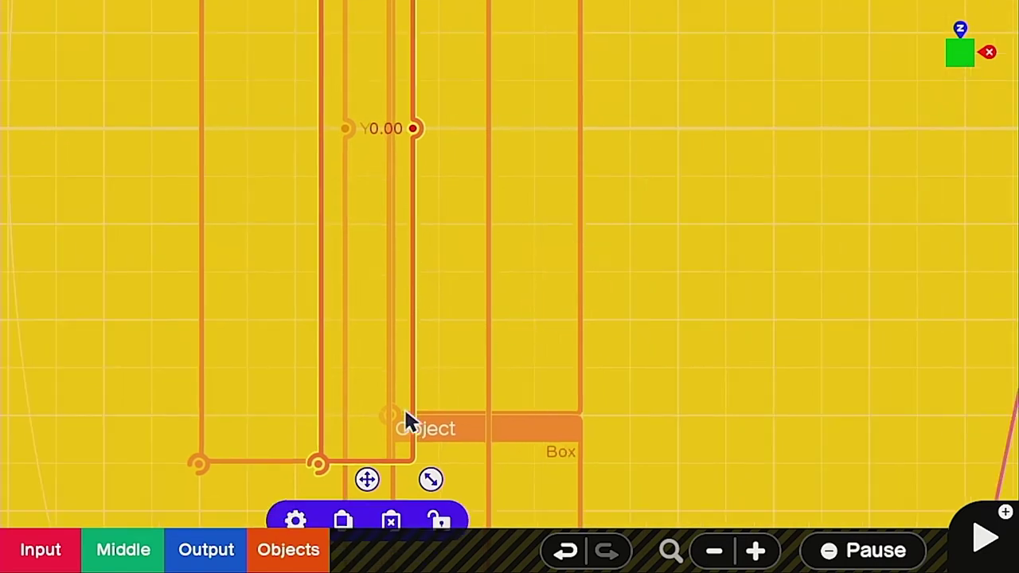
{"action": "left_click", "coordinate": [295, 521]}
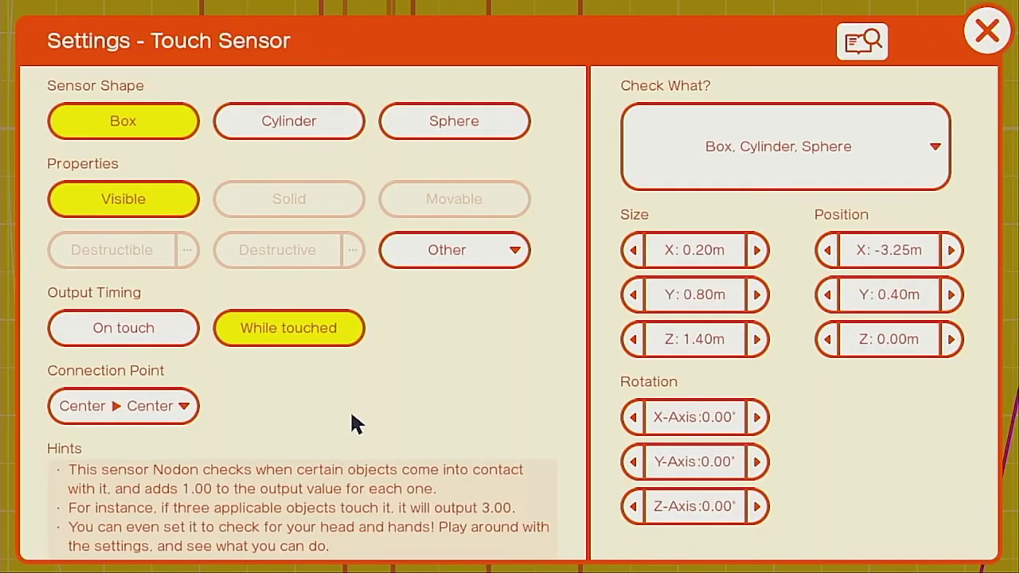
{"action": "left_click", "coordinate": [137, 325]}
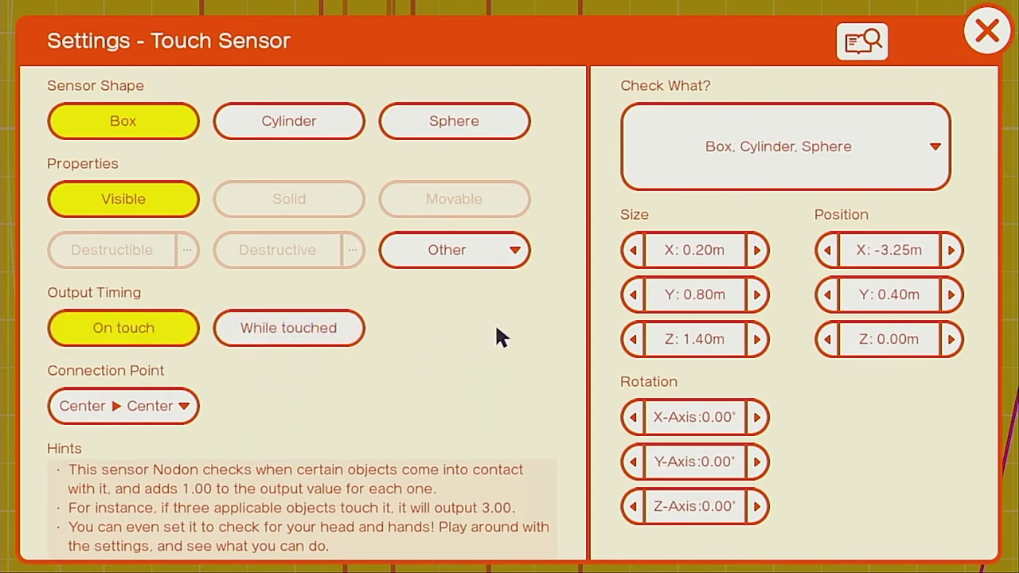
{"action": "left_click", "coordinate": [987, 34]}
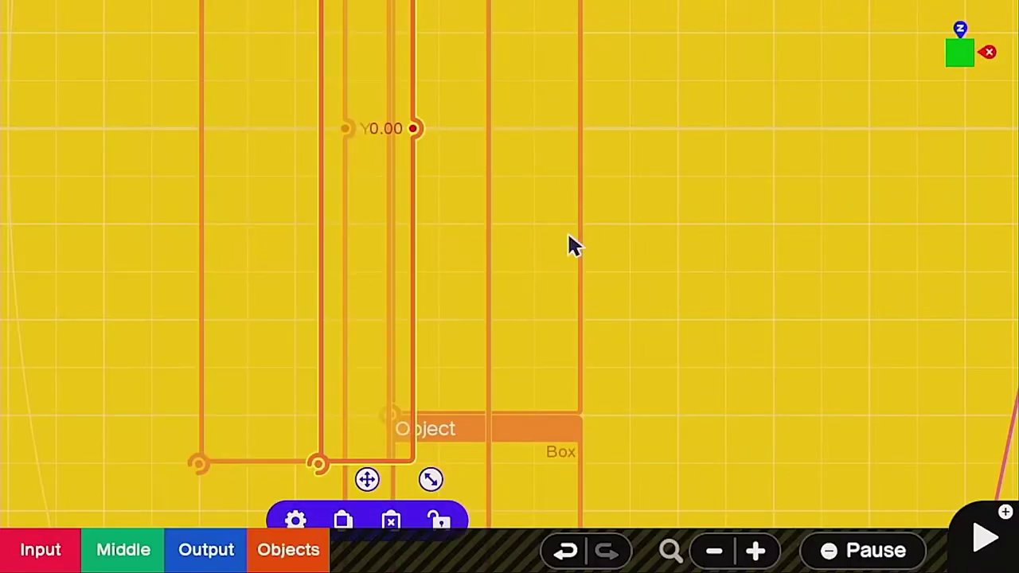
Step: Duplicate the Touch Sensor into the right goal and make the copy check only for Cylinder objects
{"action": "left_click", "coordinate": [343, 521]}
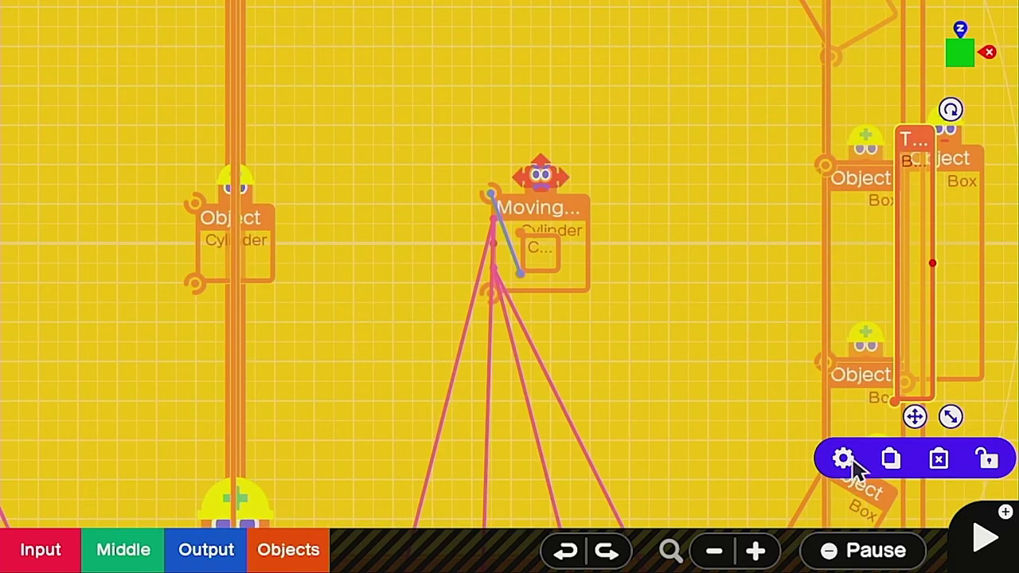
{"action": "left_click", "coordinate": [844, 459]}
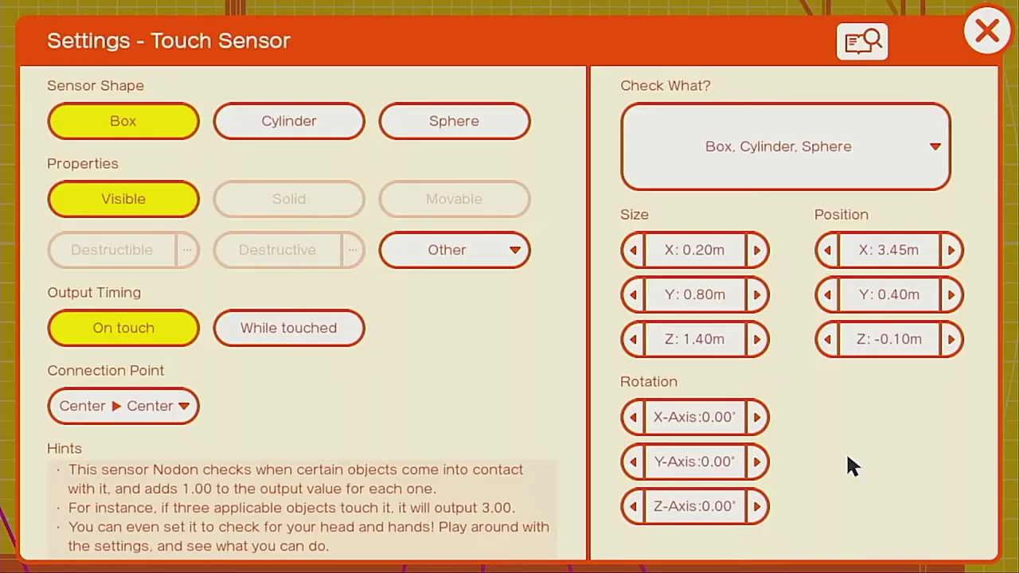
{"action": "left_click", "coordinate": [773, 162]}
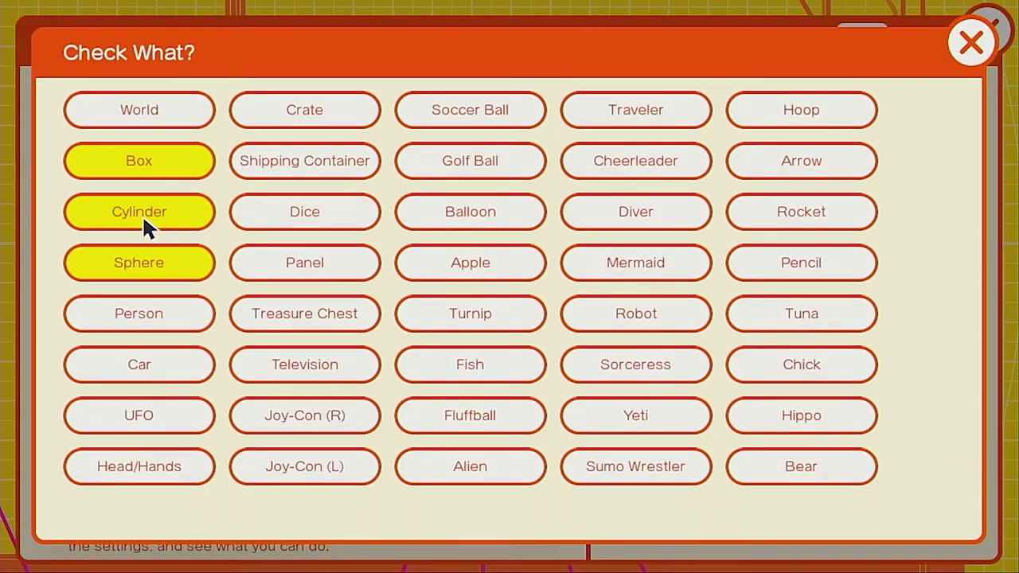
{"action": "left_click", "coordinate": [148, 163]}
{"action": "left_click", "coordinate": [153, 266]}
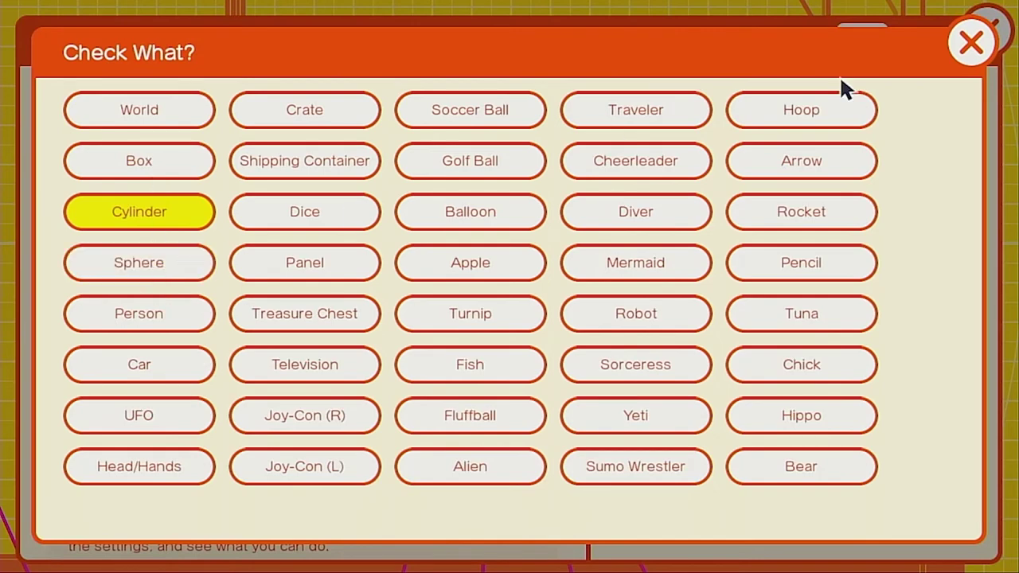
{"action": "left_click", "coordinate": [967, 56]}
{"action": "left_click", "coordinate": [988, 29]}
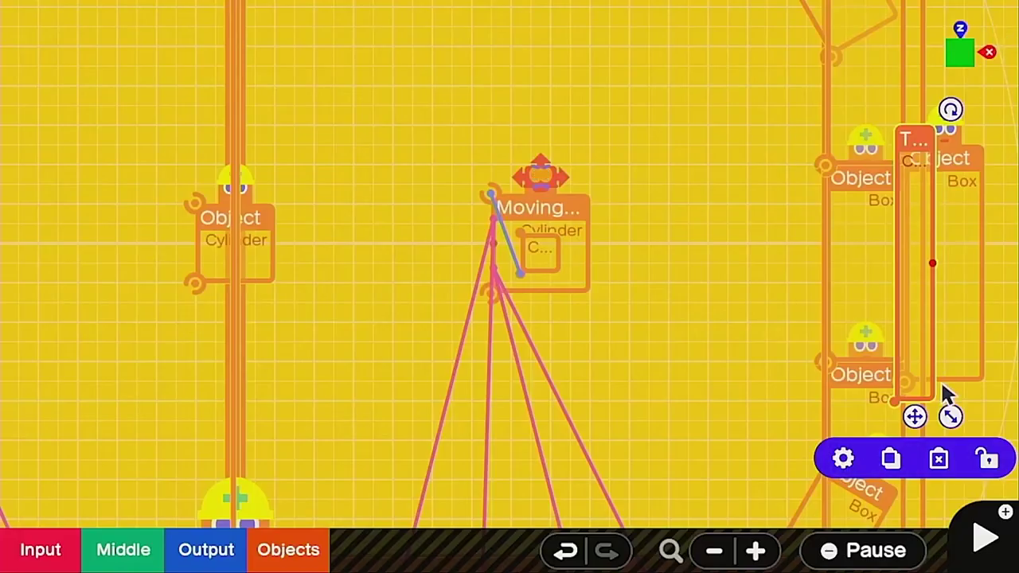
Step: Add a Timer, shrink it, place it below the arena's right end, and set it to output after 2.00 seconds
{"action": "scroll", "coordinate": [162, 7], "scroll_direction": "left", "scroll_amount": 3}
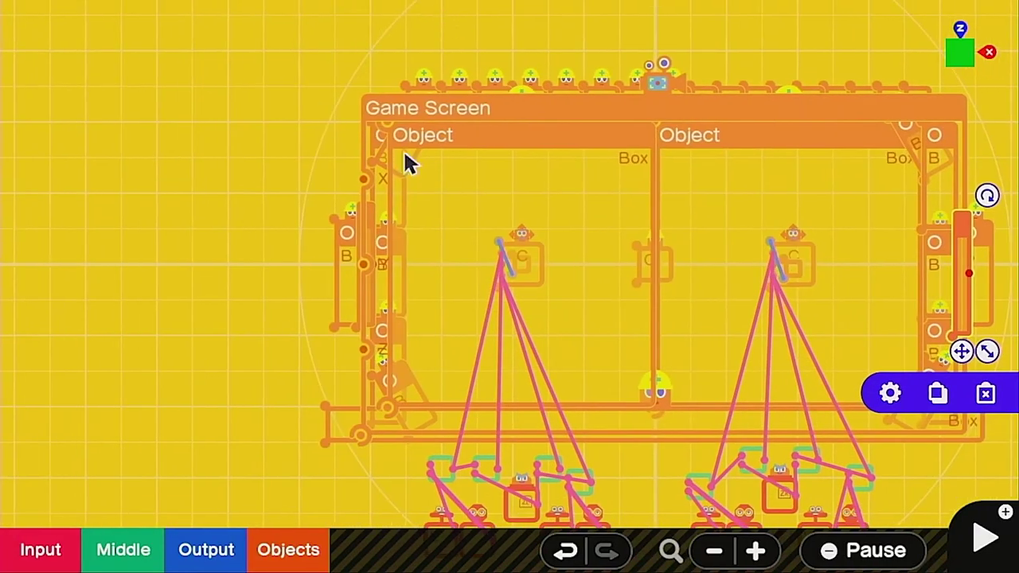
{"action": "scroll", "coordinate": [382, 205], "scroll_direction": "up", "scroll_amount": 2}
{"action": "scroll", "coordinate": [249, 270], "scroll_direction": "up", "scroll_amount": 2}
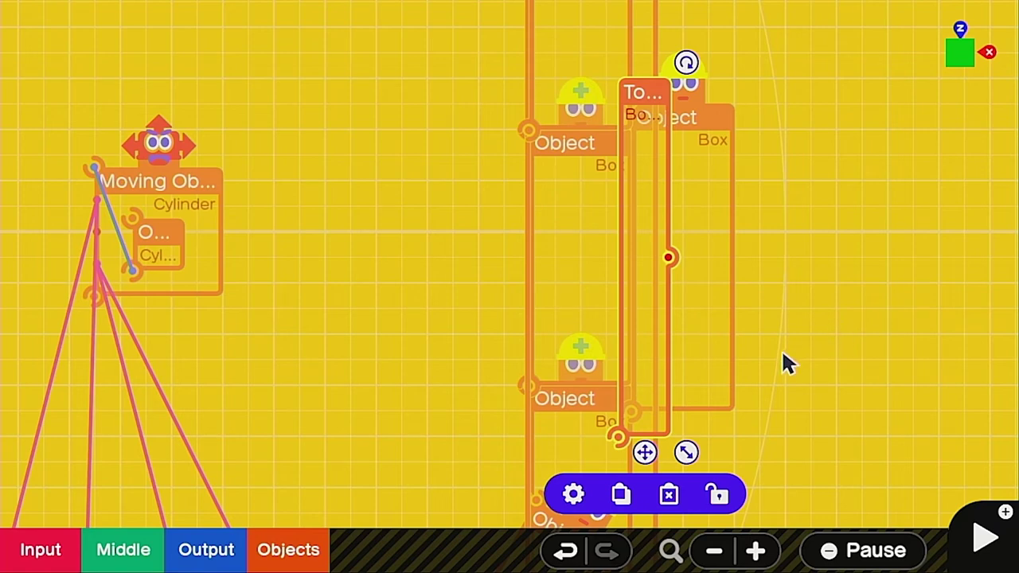
{"action": "left_click_drag", "start_coordinate": [743, 464], "coordinate": [800, 102]}
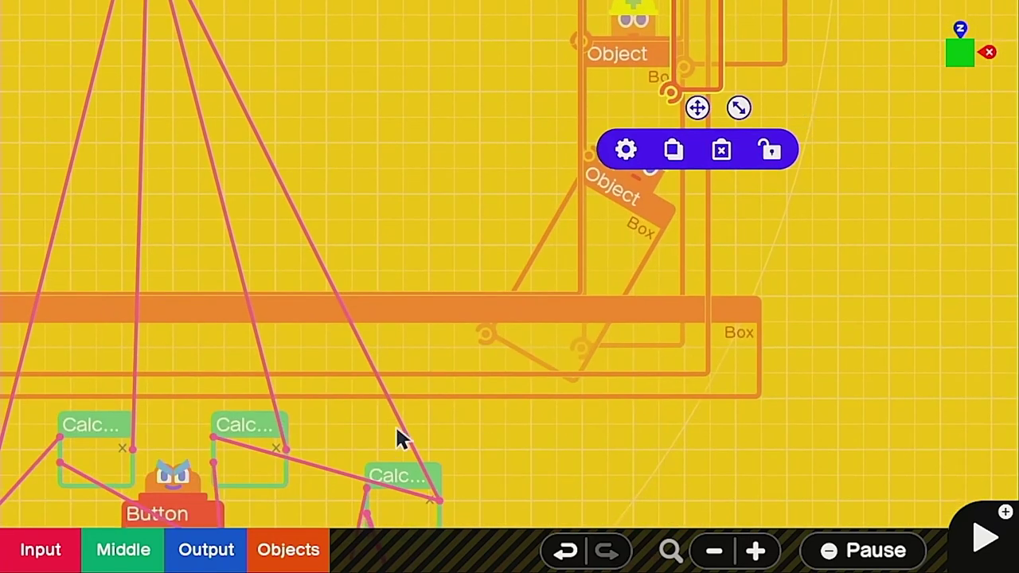
{"action": "left_click", "coordinate": [146, 561]}
{"action": "left_click", "coordinate": [219, 414]}
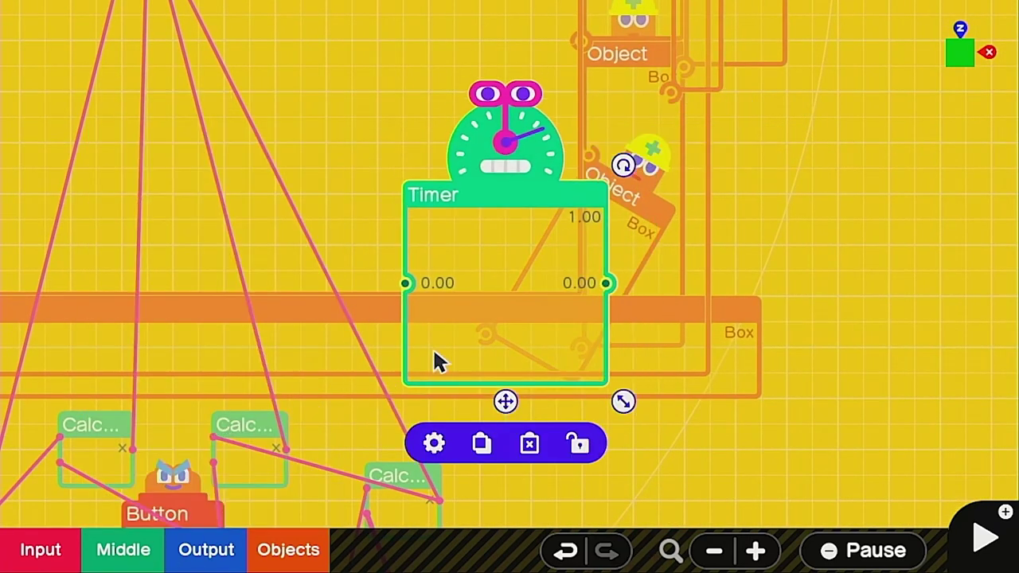
{"action": "left_click_drag", "start_coordinate": [640, 400], "coordinate": [558, 339]}
{"action": "left_click_drag", "start_coordinate": [510, 271], "coordinate": [613, 419]}
{"action": "left_click", "coordinate": [537, 518]}
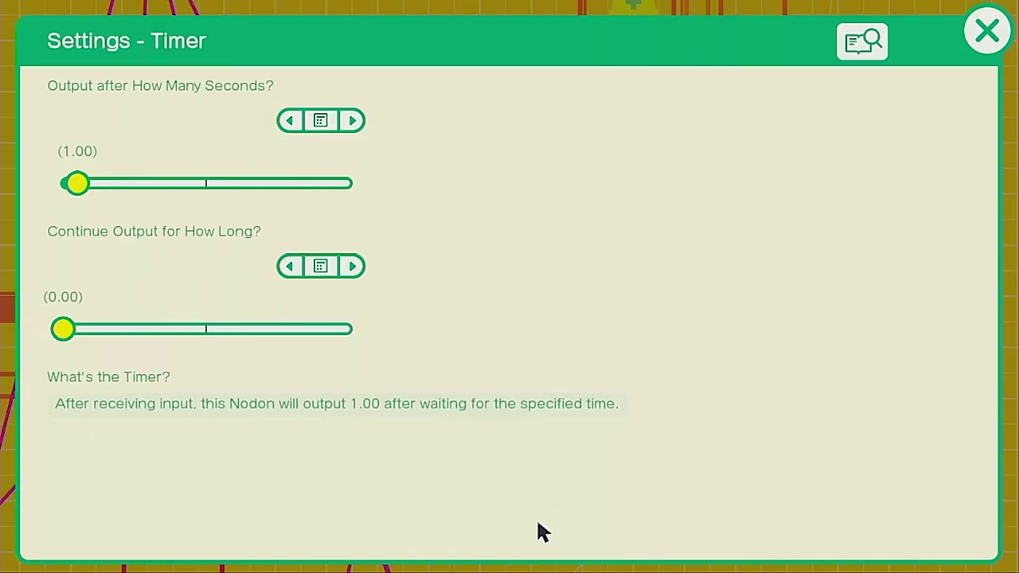
{"action": "left_click", "coordinate": [350, 123]}
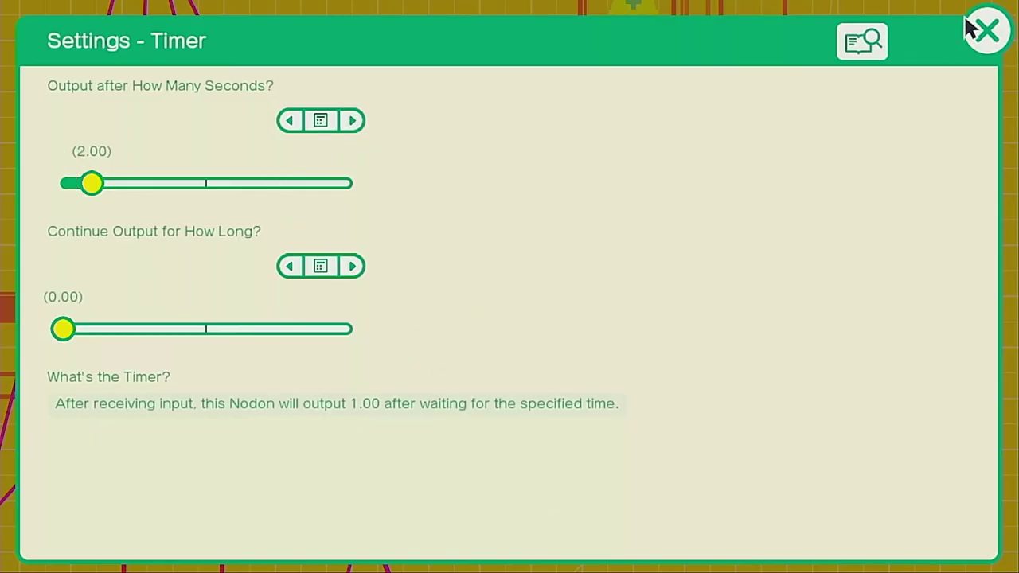
{"action": "left_click", "coordinate": [985, 31]}
Step: Add a Launch Objects Nodon, shrink it, and place it just above the bottom wall in the arena's right half
{"action": "left_click", "coordinate": [288, 549]}
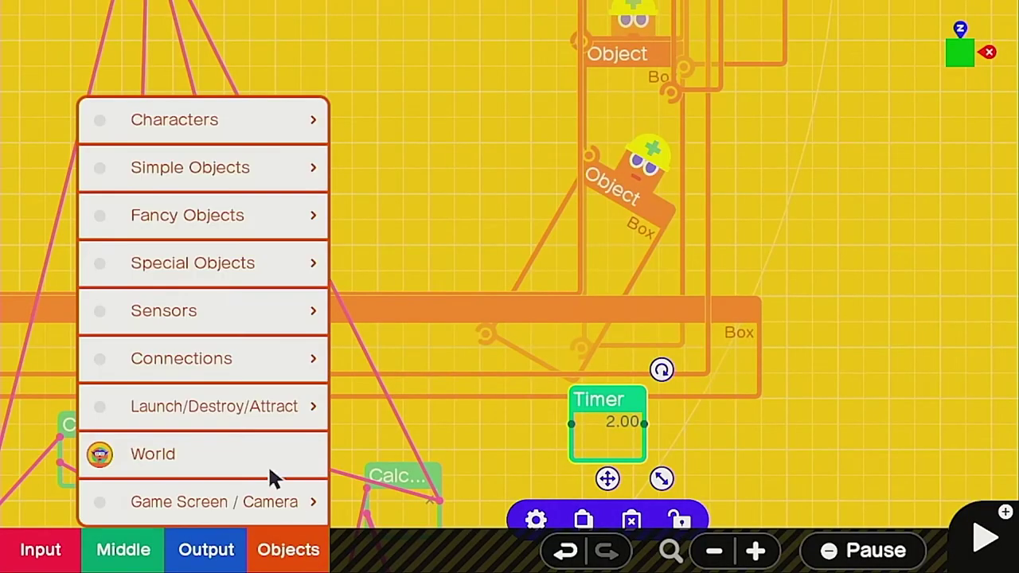
{"action": "left_click", "coordinate": [200, 410]}
{"action": "left_click", "coordinate": [526, 266]}
{"action": "left_click", "coordinate": [704, 311]}
{"action": "left_click_drag", "start_coordinate": [618, 398], "coordinate": [381, 266]}
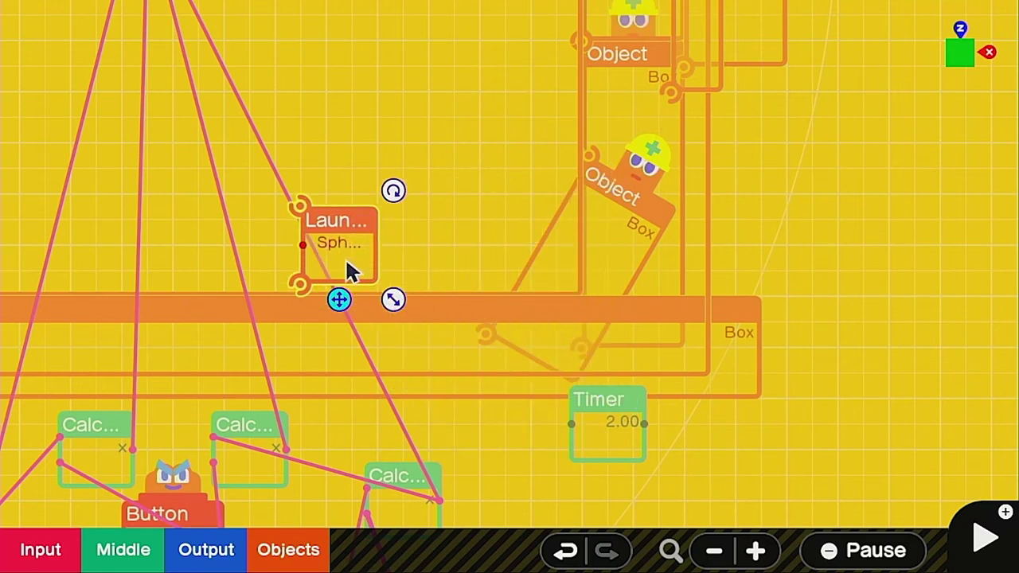
{"action": "left_click_drag", "start_coordinate": [351, 270], "coordinate": [339, 282]}
Step: Wire the right goal's Touch Sensor into the Timer and the Timer's output into the Launch Objects Nodon
{"action": "left_click_drag", "start_coordinate": [573, 425], "coordinate": [292, 258]}
{"action": "left_click_drag", "start_coordinate": [571, 426], "coordinate": [677, 99]}
{"action": "left_click_drag", "start_coordinate": [710, 353], "coordinate": [733, 269]}
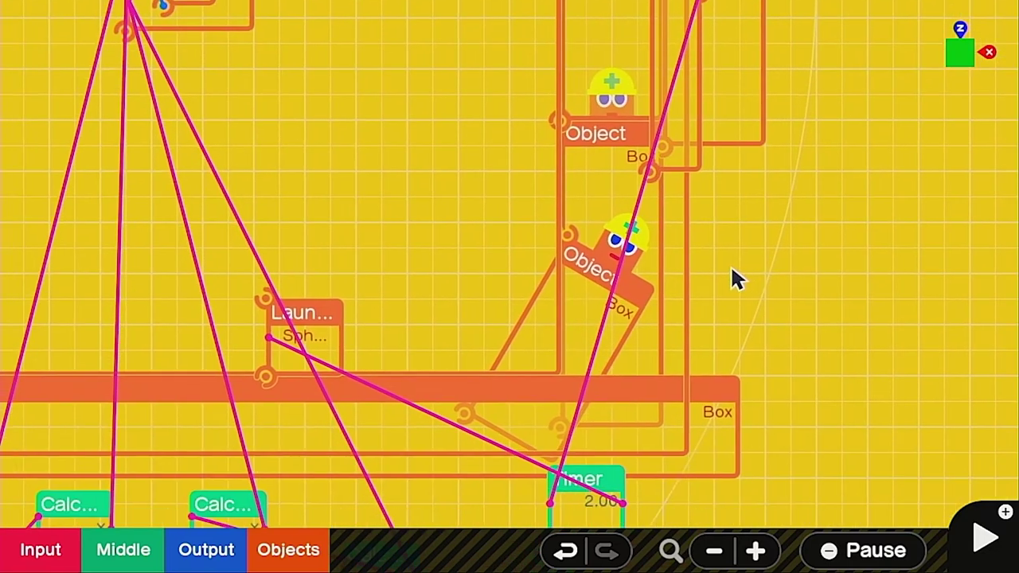
Step: Configure the launcher to fire yellow, non-destructive cylinders sized 0.40 × 0.10 × 0.40 m at launch speed 5.00
{"action": "left_click", "coordinate": [333, 340]}
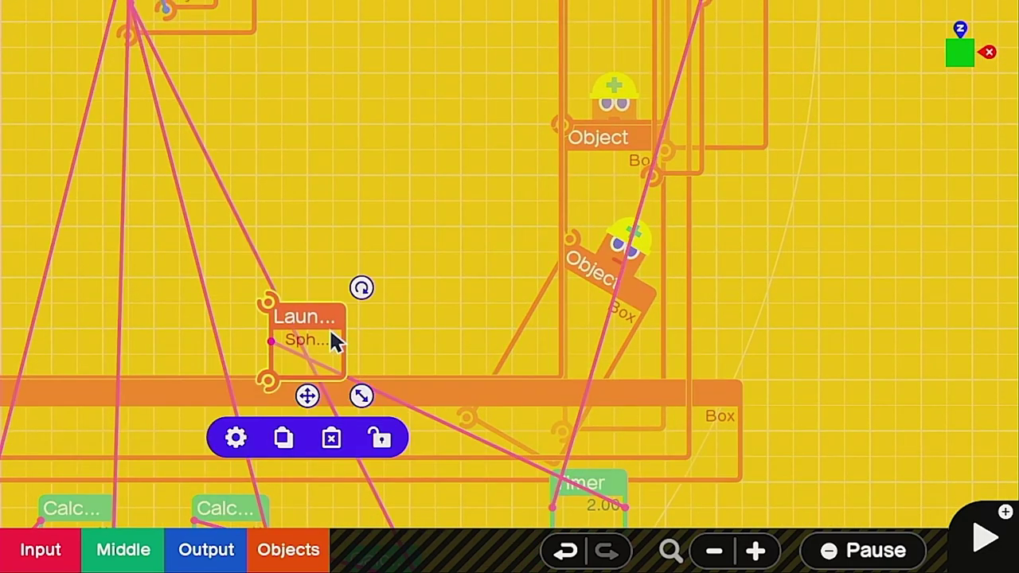
{"action": "left_click", "coordinate": [239, 440]}
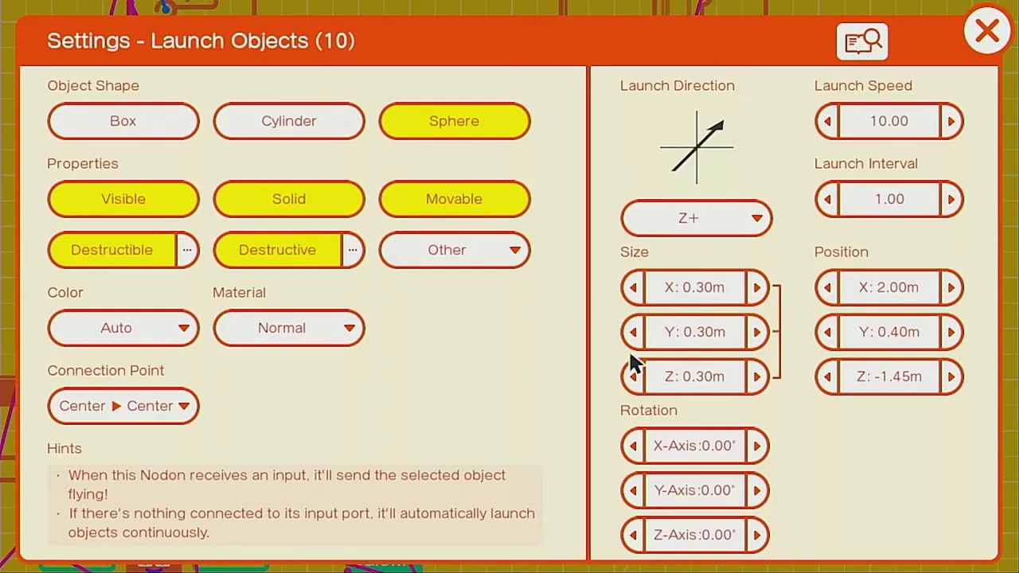
{"action": "left_click", "coordinate": [307, 131]}
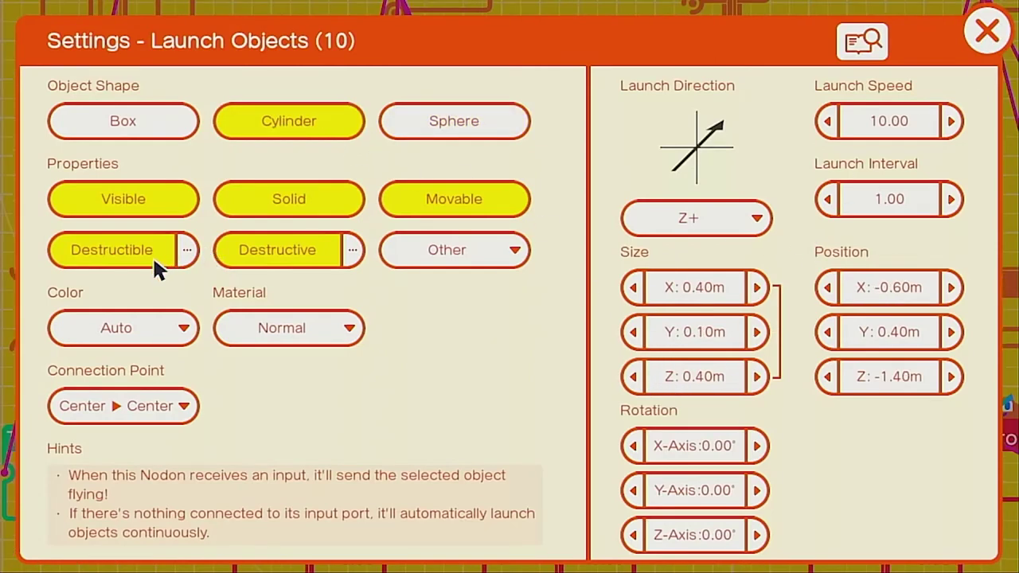
{"action": "left_click", "coordinate": [282, 254]}
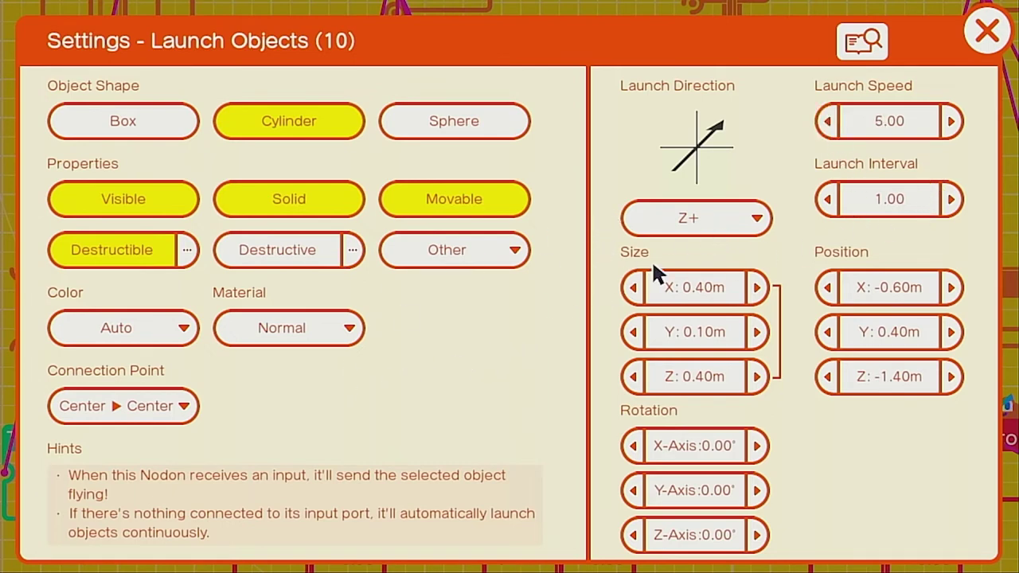
{"action": "left_click", "coordinate": [141, 326]}
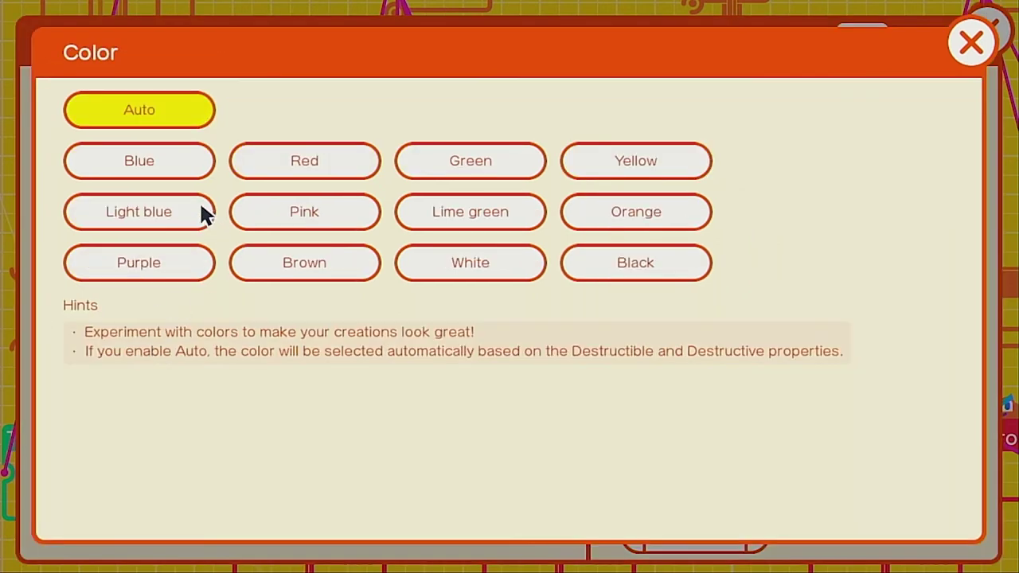
{"action": "left_click", "coordinate": [669, 167]}
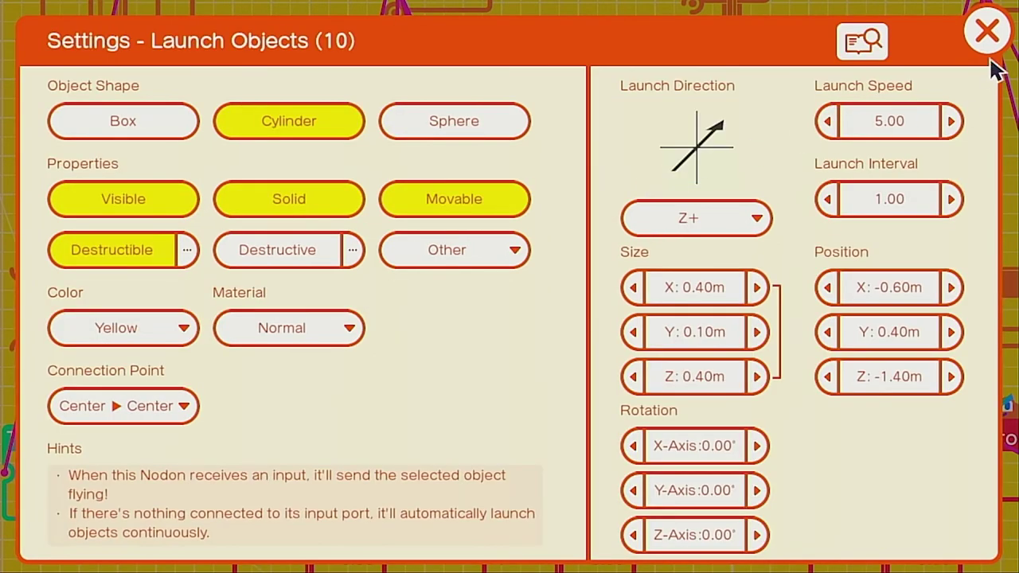
{"action": "left_click", "coordinate": [988, 34]}
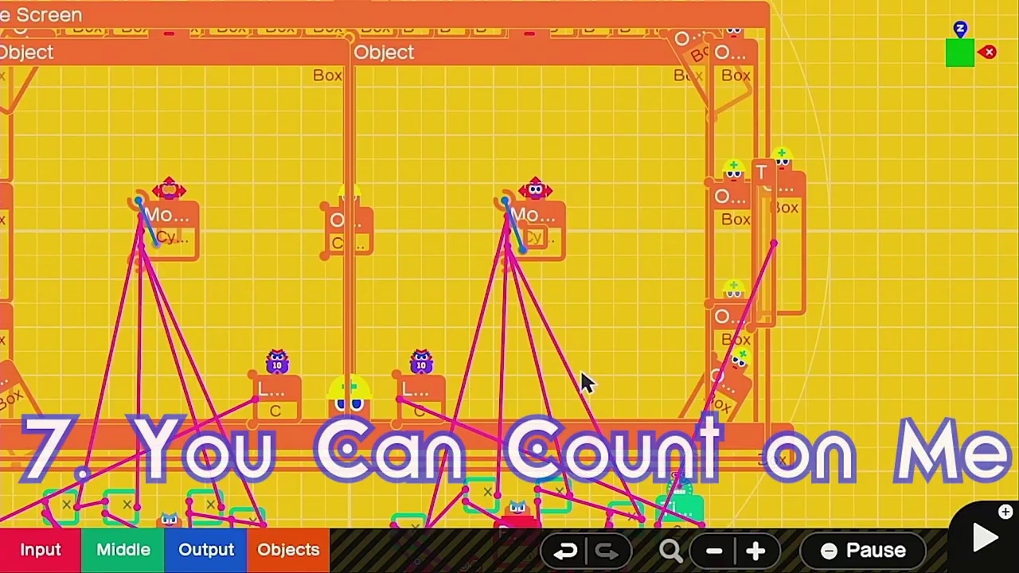
Step: Add a Counter above the arena's upper right corner and wire the right goal's Touch Sensor to its uppermost input
{"action": "left_click", "coordinate": [118, 551]}
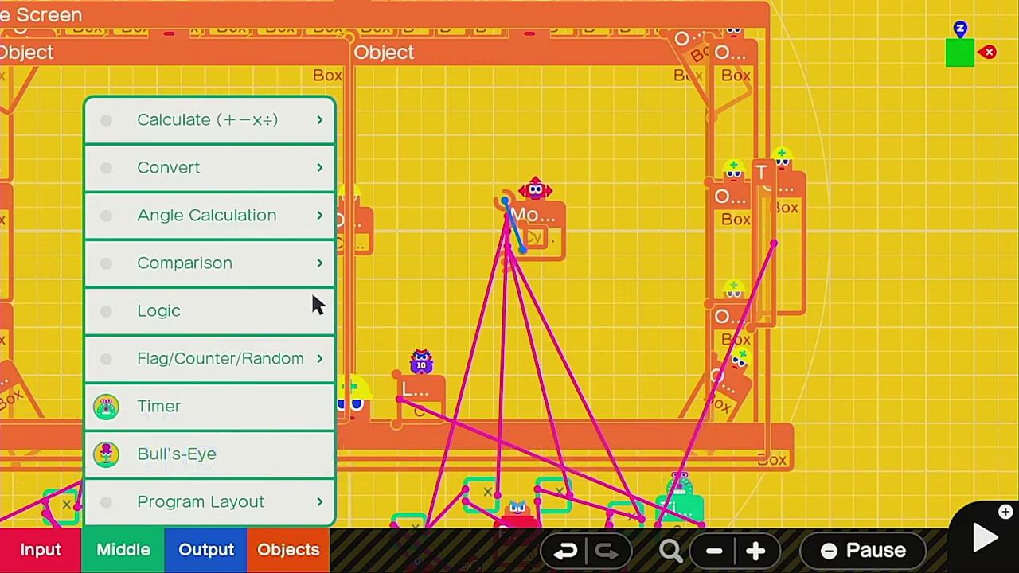
{"action": "left_click", "coordinate": [258, 366]}
{"action": "left_click", "coordinate": [476, 365]}
{"action": "left_click_drag", "start_coordinate": [536, 303], "coordinate": [764, 80]}
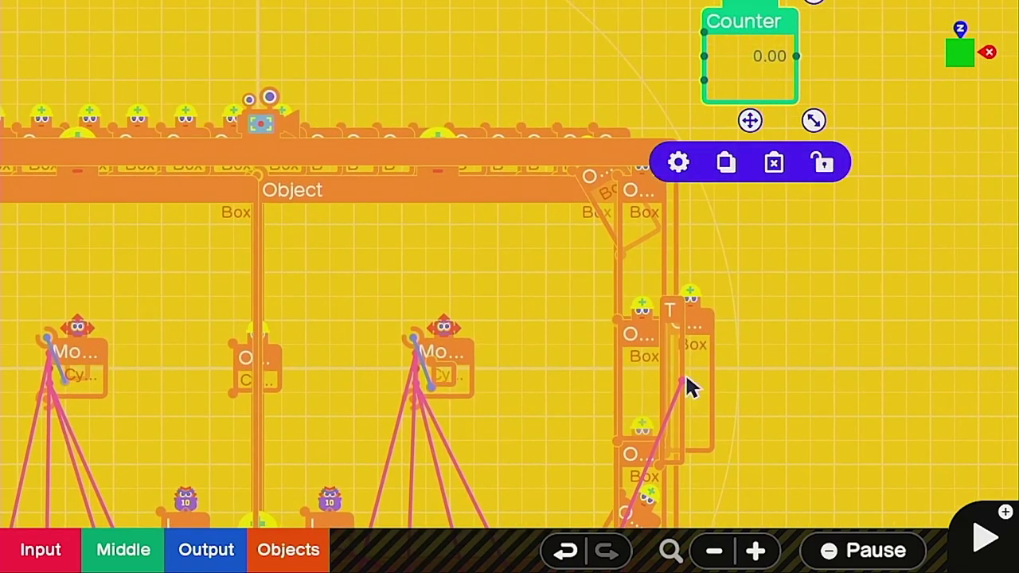
{"action": "left_click_drag", "start_coordinate": [686, 398], "coordinate": [693, 143]}
Step: Duplicate the Counter above the arena's upper left corner and wire the left goal's Touch Sensor to the copy's uppermost input
{"action": "left_click", "coordinate": [746, 158]}
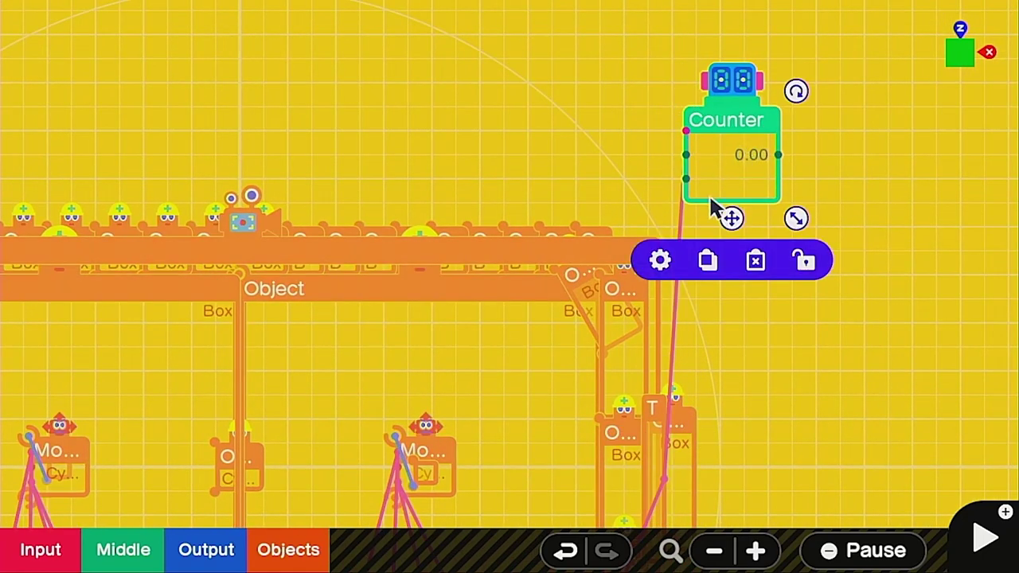
{"action": "left_click", "coordinate": [708, 261]}
{"action": "left_click_drag", "start_coordinate": [749, 162], "coordinate": [188, 156]}
{"action": "left_click_drag", "start_coordinate": [87, 282], "coordinate": [109, 152]}
{"action": "left_click_drag", "start_coordinate": [219, 400], "coordinate": [216, 280]}
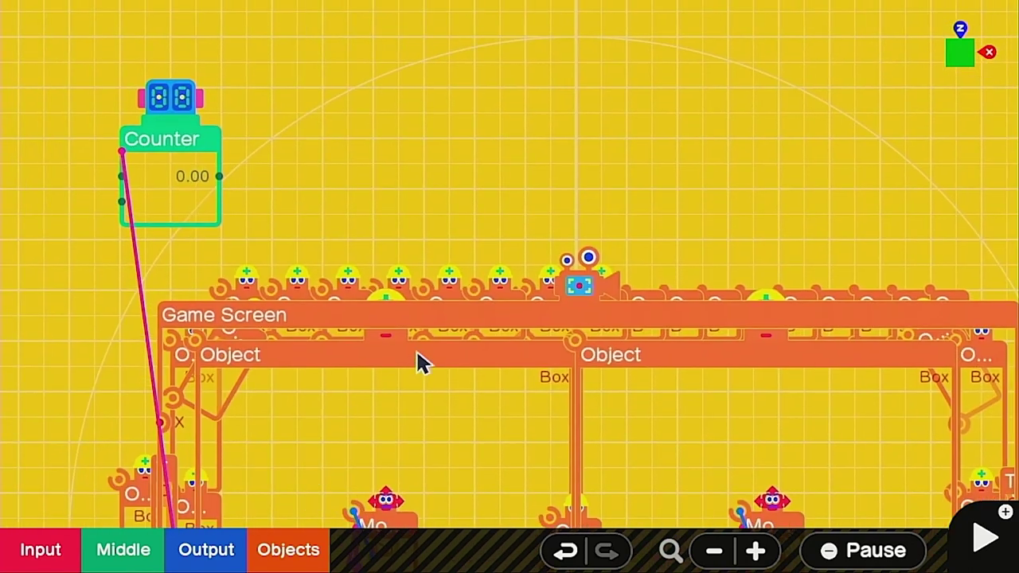
Step: Add a Number Object, shrink its face to 0.40 × 0.40 m and place it at X 0.20, Z 1.20 m
{"action": "left_click", "coordinate": [287, 551]}
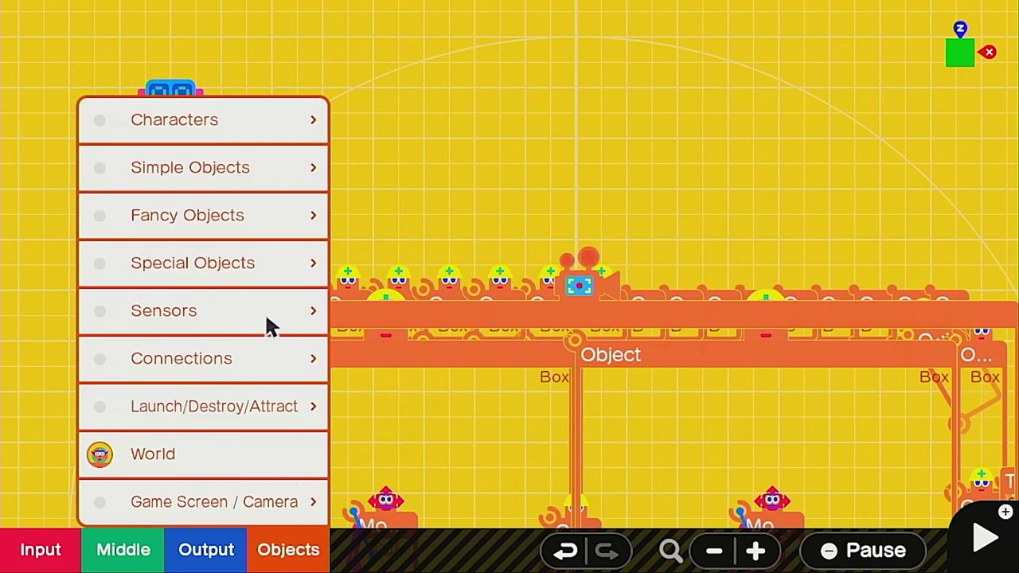
{"action": "left_click", "coordinate": [252, 278]}
{"action": "left_click", "coordinate": [427, 409]}
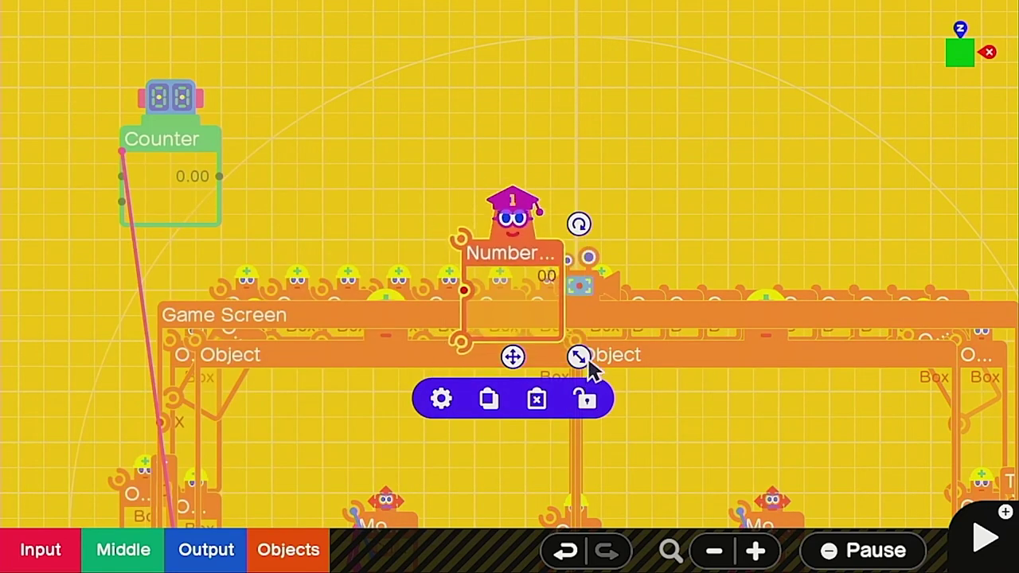
{"action": "left_click_drag", "start_coordinate": [587, 362], "coordinate": [553, 332]}
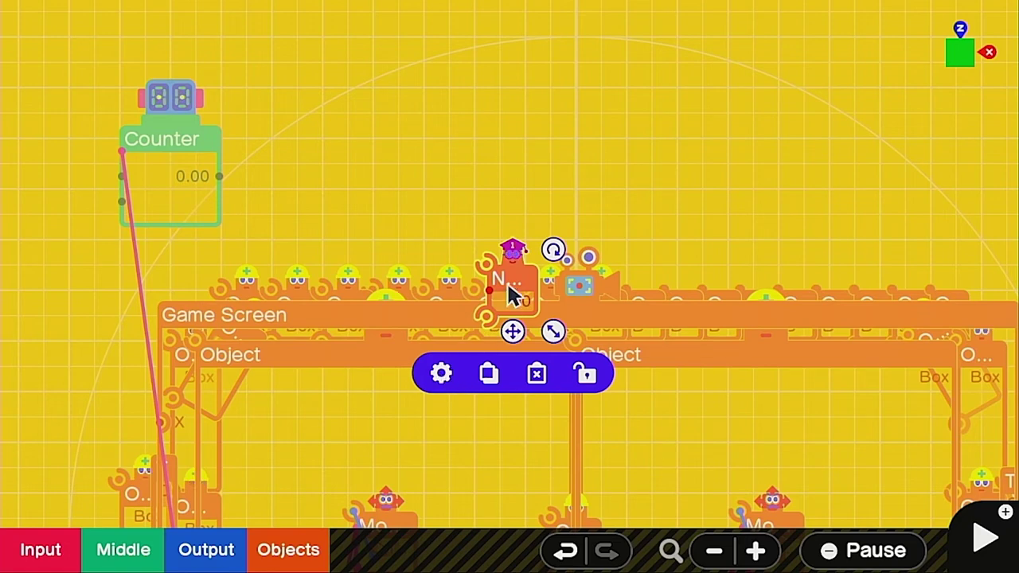
{"action": "left_click_drag", "start_coordinate": [518, 292], "coordinate": [603, 392]}
Step: Make the Number Object non-solid, non-movable, non-destructive and non-destructible, and colour it pink
{"action": "left_click", "coordinate": [535, 482]}
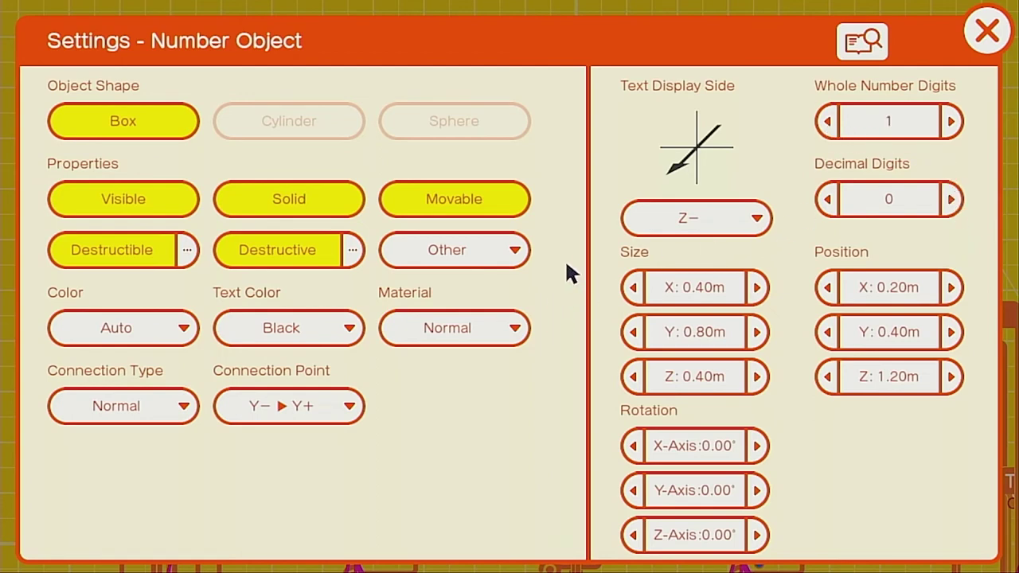
{"action": "left_click", "coordinate": [314, 201]}
{"action": "left_click", "coordinate": [421, 209]}
{"action": "left_click", "coordinate": [255, 252]}
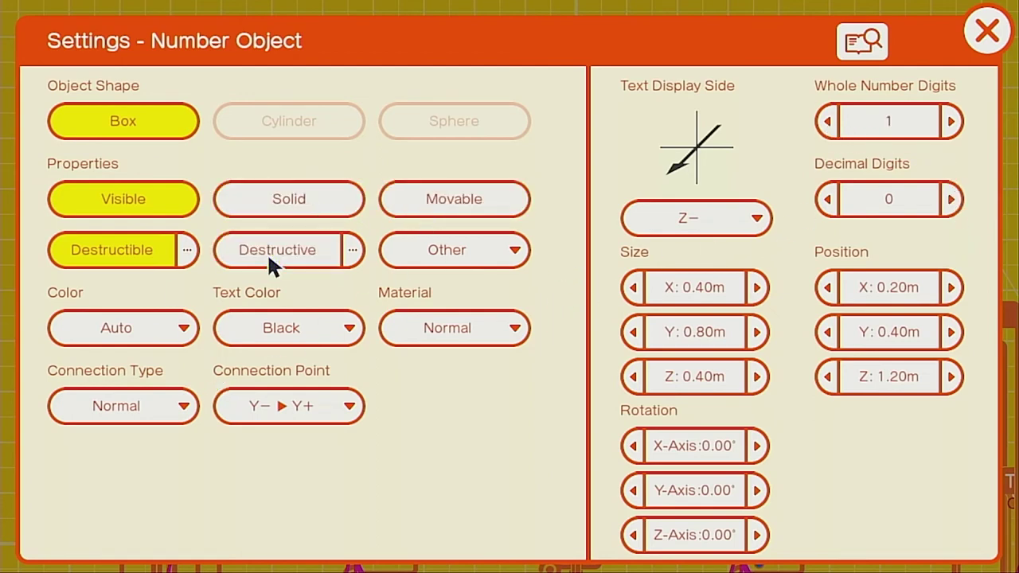
{"action": "left_click", "coordinate": [118, 249]}
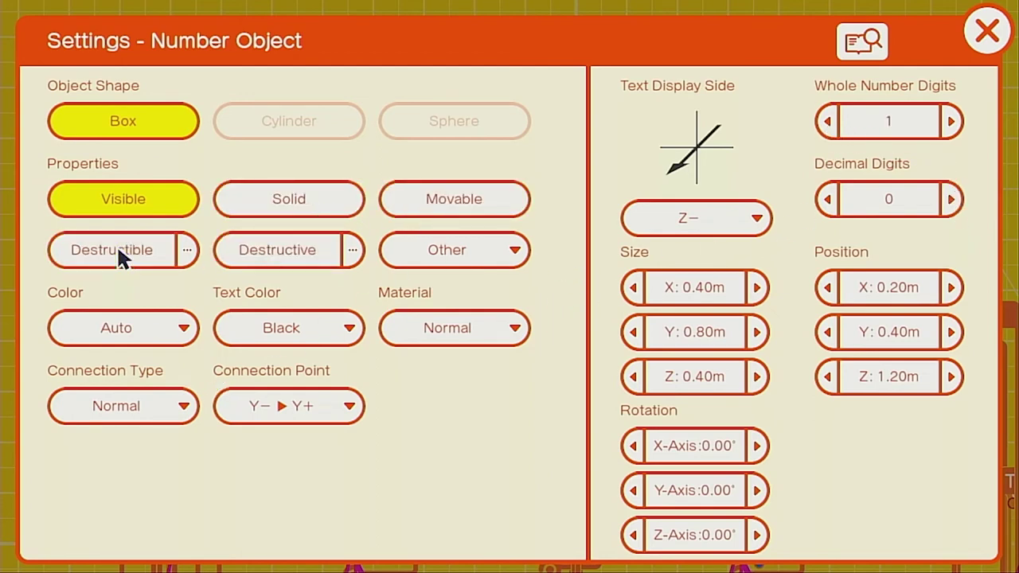
{"action": "left_click", "coordinate": [185, 335]}
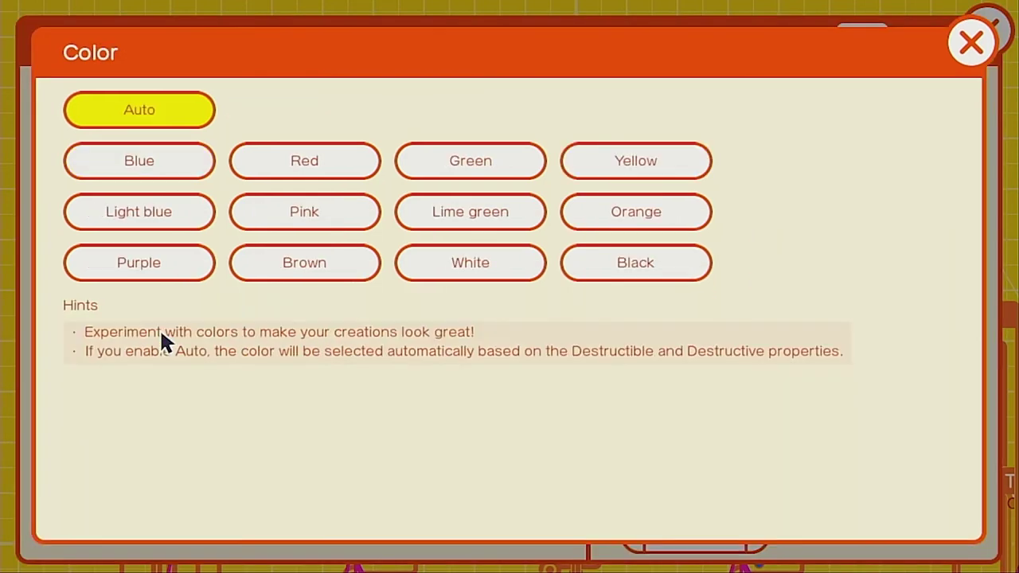
{"action": "left_click", "coordinate": [302, 214]}
{"action": "left_click", "coordinate": [986, 31]}
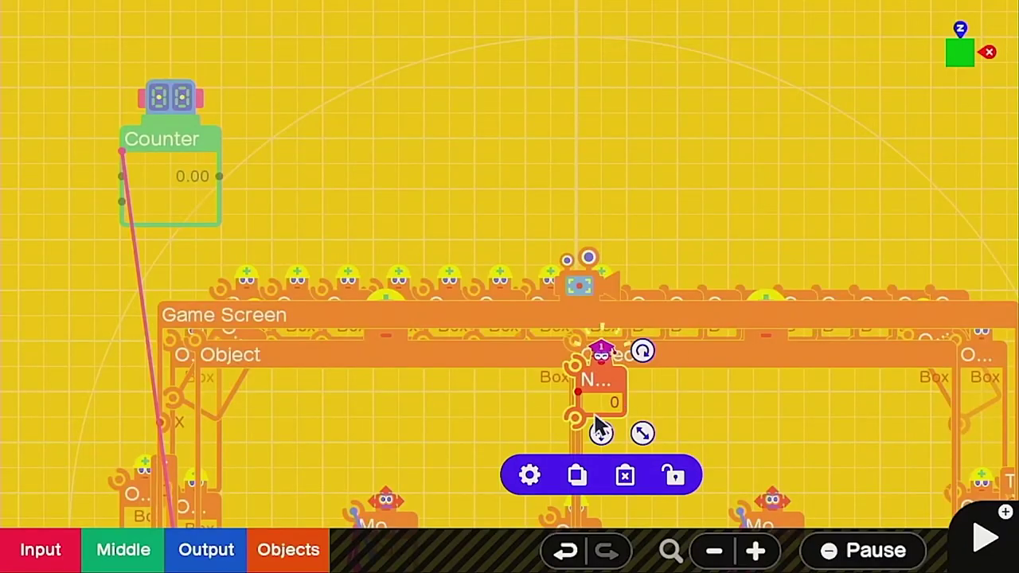
Step: Duplicate the pink Number Object directly to its left and colour the copy light blue
{"action": "left_click", "coordinate": [576, 476]}
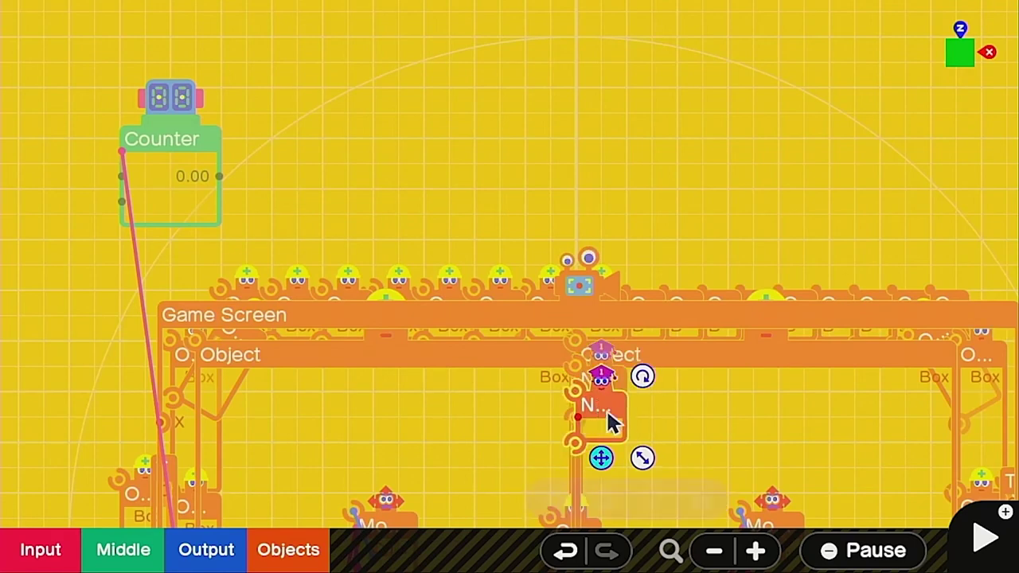
{"action": "left_click", "coordinate": [546, 383]}
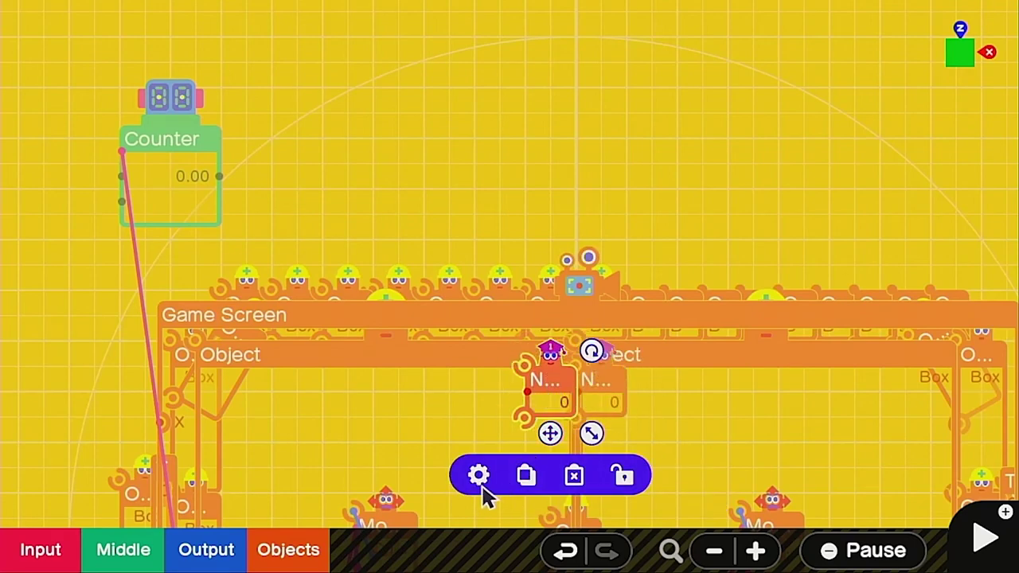
{"action": "left_click", "coordinate": [480, 476]}
{"action": "left_click", "coordinate": [151, 344]}
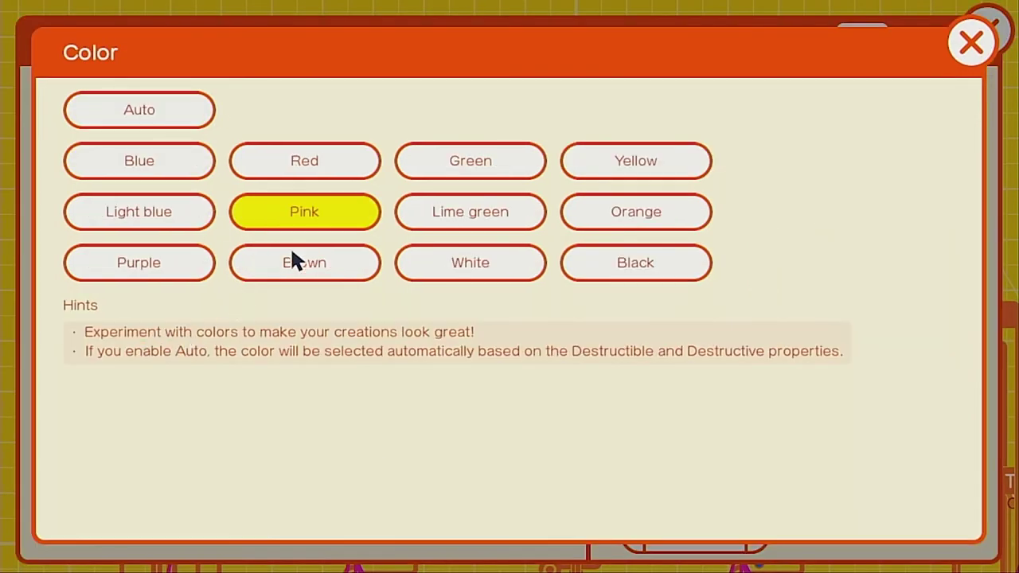
{"action": "left_click", "coordinate": [213, 213]}
{"action": "left_click", "coordinate": [985, 32]}
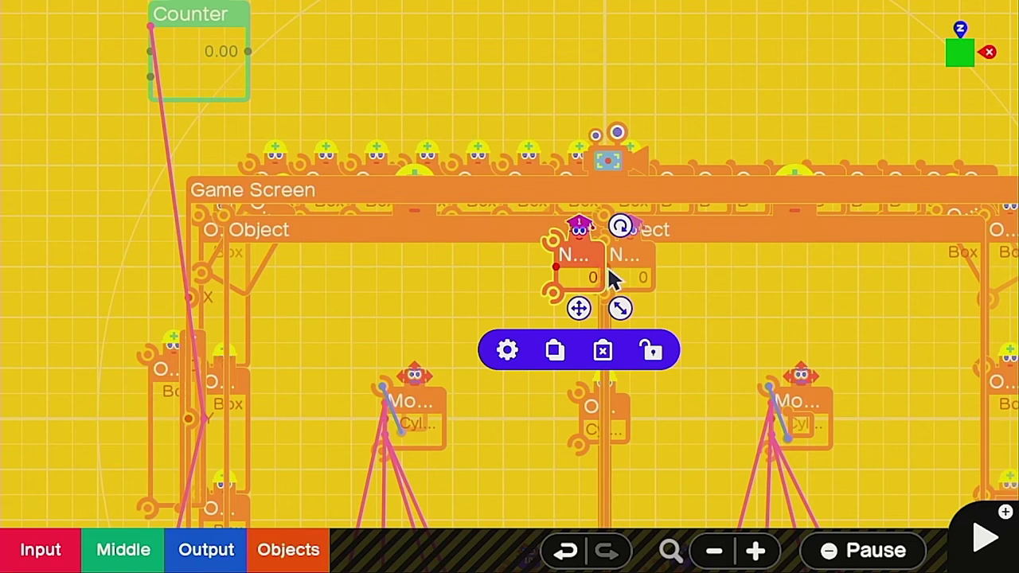
Step: Wire the left Counter's output to the pink number and the right Counter's to the light blue number, and increase the pink number's Y position
{"action": "left_click_drag", "start_coordinate": [248, 53], "coordinate": [955, 242]}
{"action": "left_click", "coordinate": [425, 443]}
{"action": "left_click", "coordinate": [343, 503]}
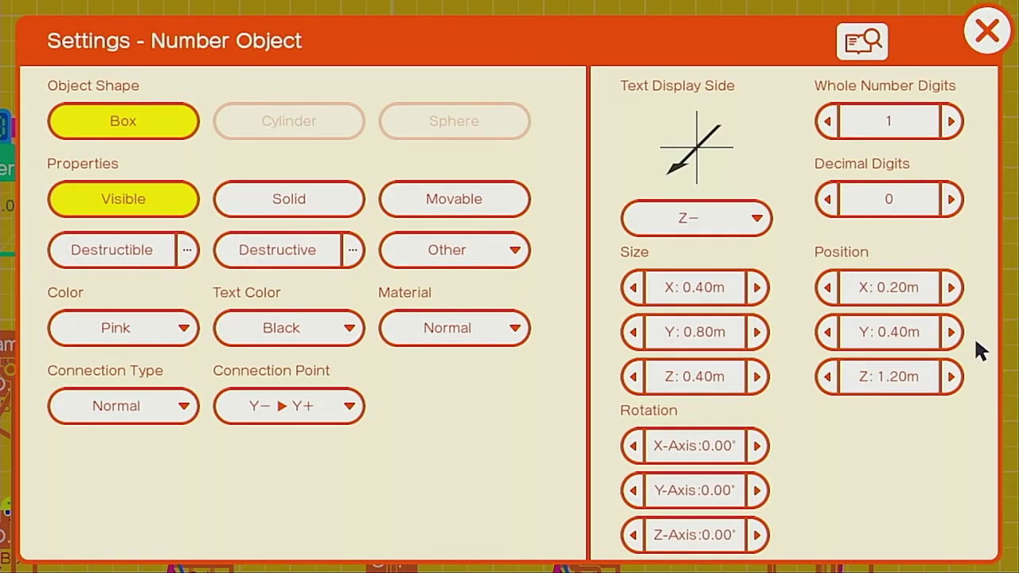
{"action": "left_click", "coordinate": [951, 332]}
{"action": "left_click", "coordinate": [981, 47]}
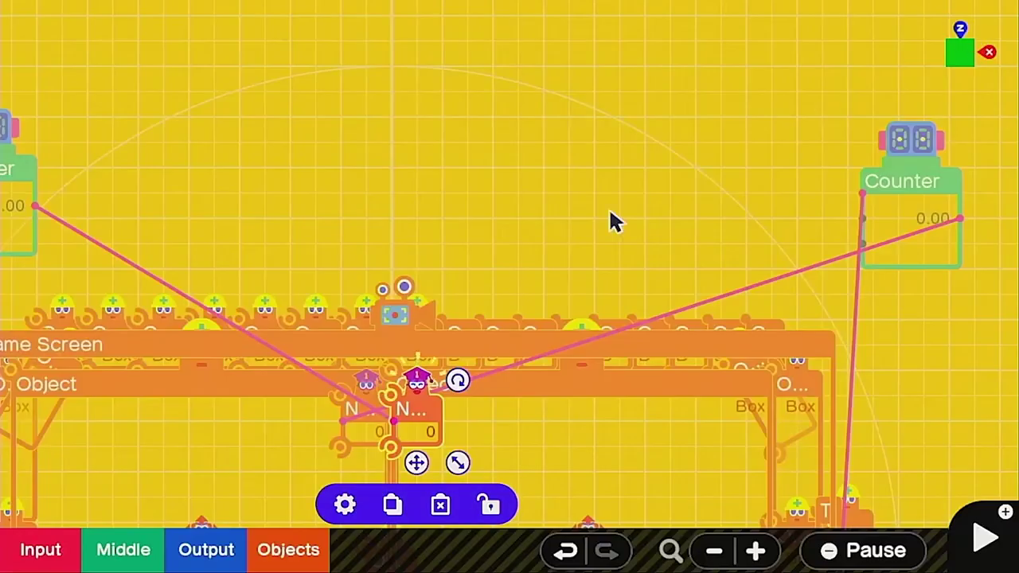
Step: Increase the light blue Number Object's Y position as well, and playtest the game to check the score displays
{"action": "left_click", "coordinate": [294, 509]}
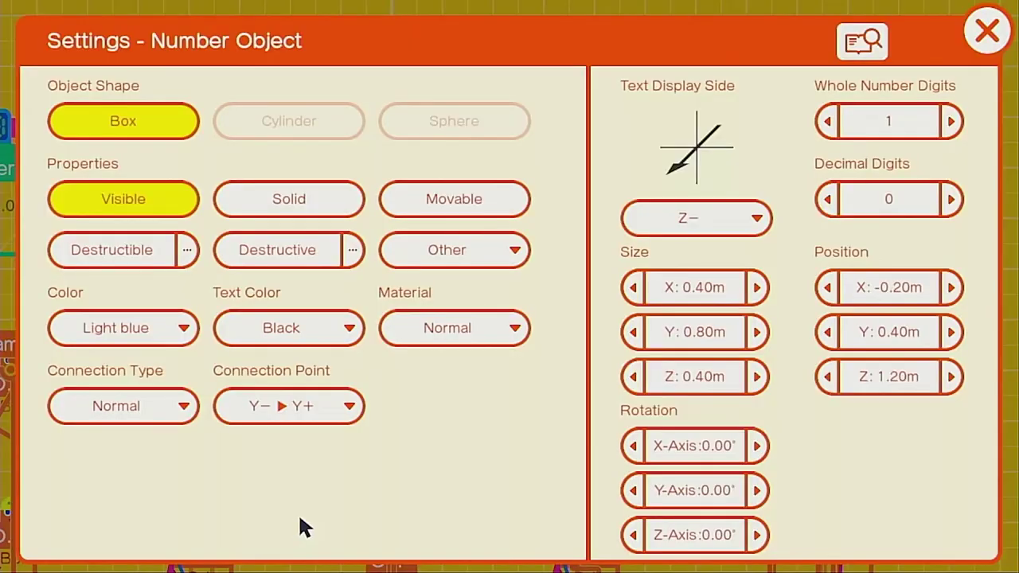
{"action": "left_click", "coordinate": [951, 333]}
{"action": "left_click", "coordinate": [987, 31]}
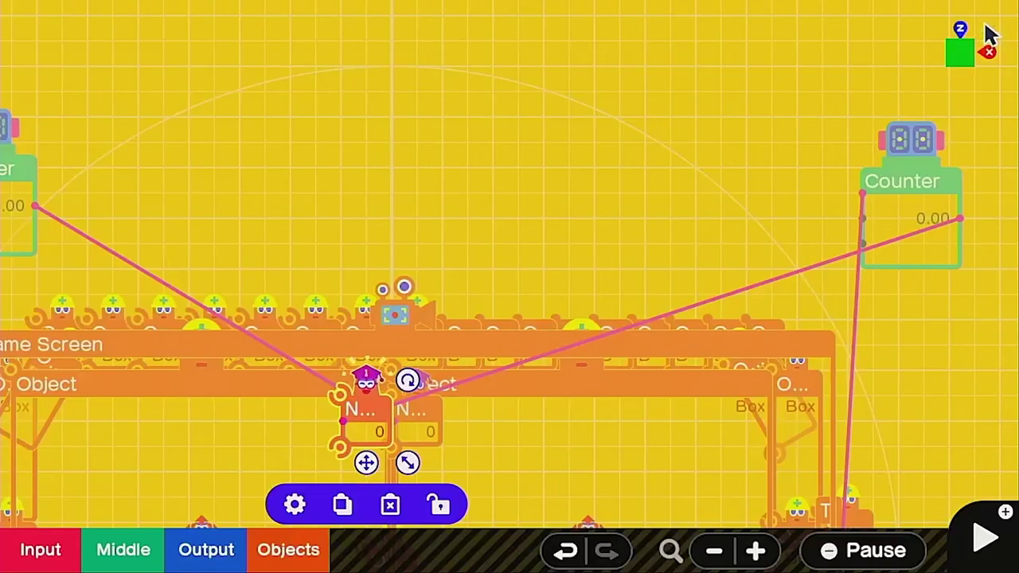
{"action": "key", "text": "plus"}
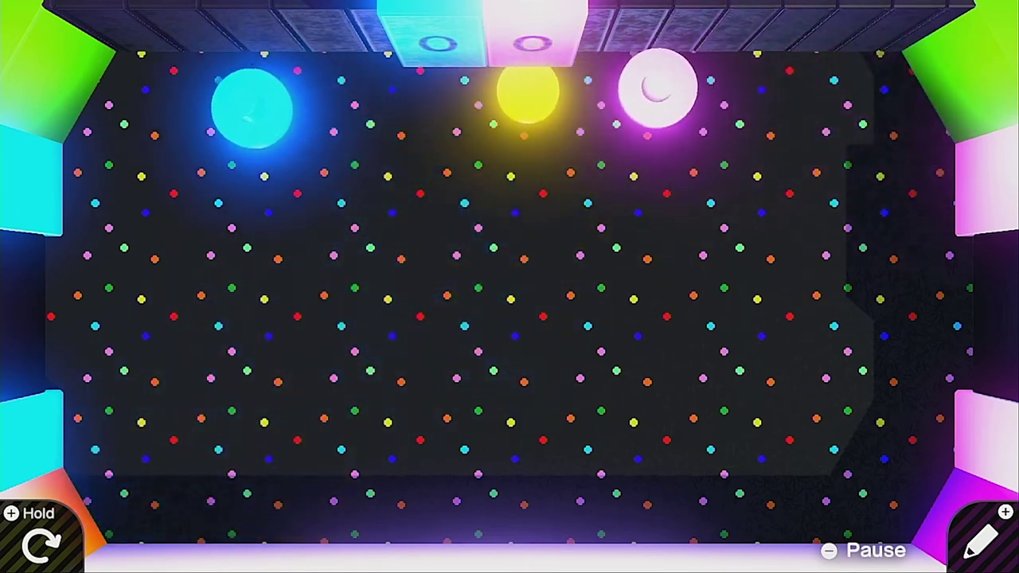
{"action": "key", "text": "plus"}
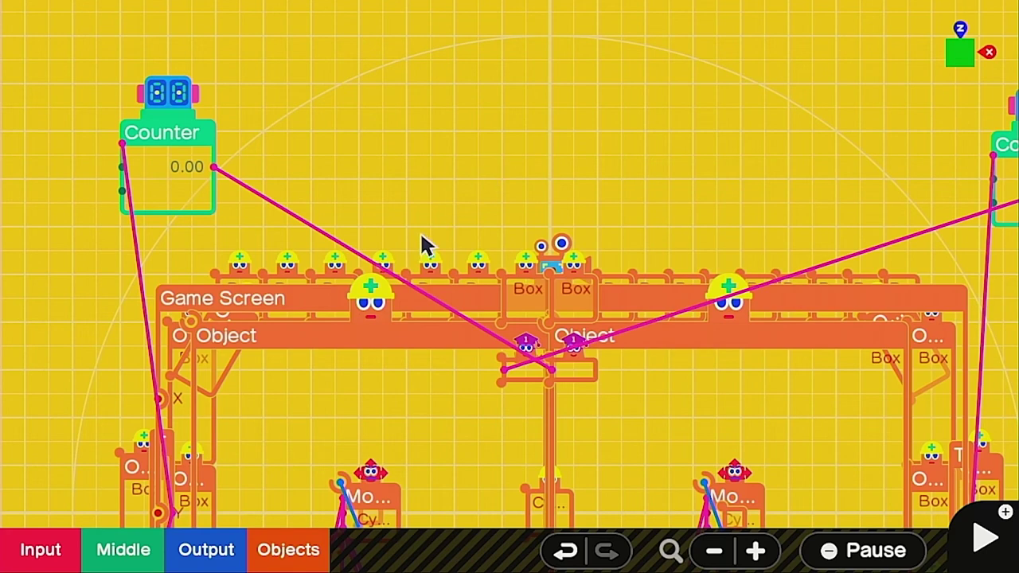
Step: Add an equals Comparison Nodon above the left Counter and wire the Counter's output to its lower input
{"action": "left_click", "coordinate": [128, 557]}
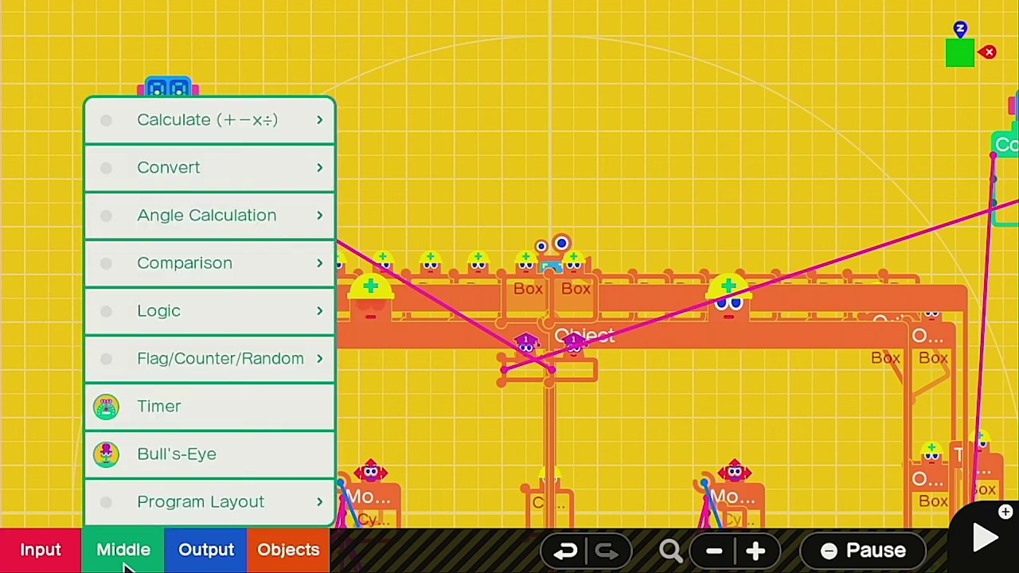
{"action": "left_click", "coordinate": [222, 262]}
{"action": "left_click", "coordinate": [391, 267]}
{"action": "left_click_drag", "start_coordinate": [525, 284], "coordinate": [434, 113]}
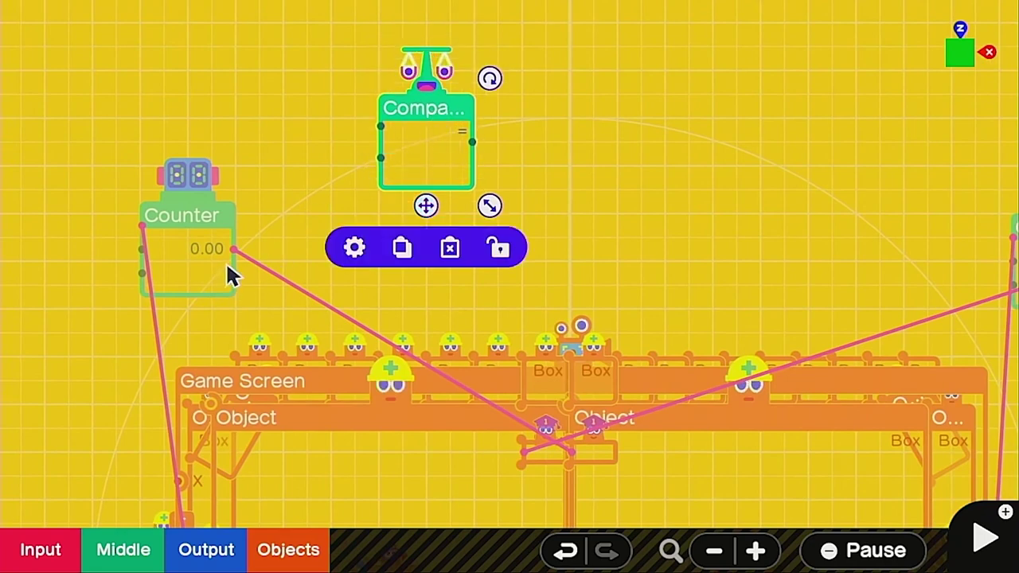
{"action": "left_click_drag", "start_coordinate": [235, 253], "coordinate": [377, 182]}
Step: Add a Constant Nodon above the left Counter and set its output value to 7.00
{"action": "left_click", "coordinate": [46, 557]}
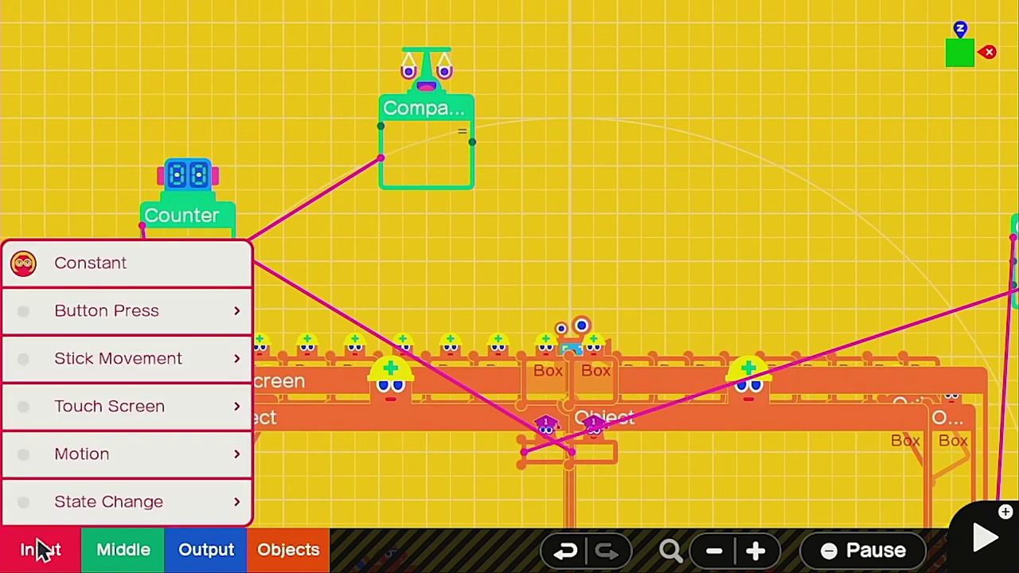
{"action": "left_click", "coordinate": [145, 282]}
{"action": "left_click_drag", "start_coordinate": [534, 295], "coordinate": [230, 112]}
{"action": "left_click", "coordinate": [228, 99]}
{"action": "left_click", "coordinate": [130, 199]}
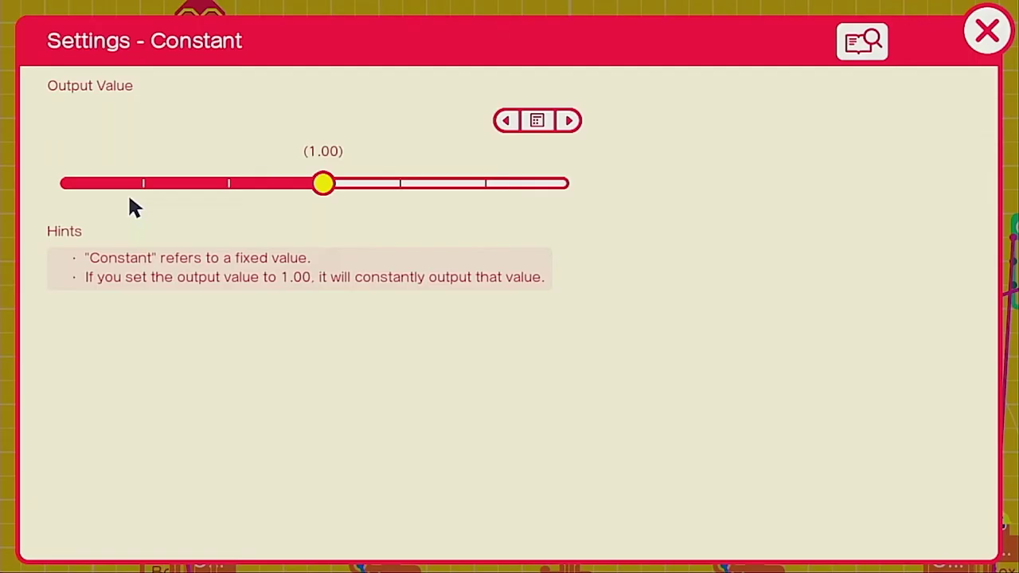
{"action": "left_click", "coordinate": [539, 123]}
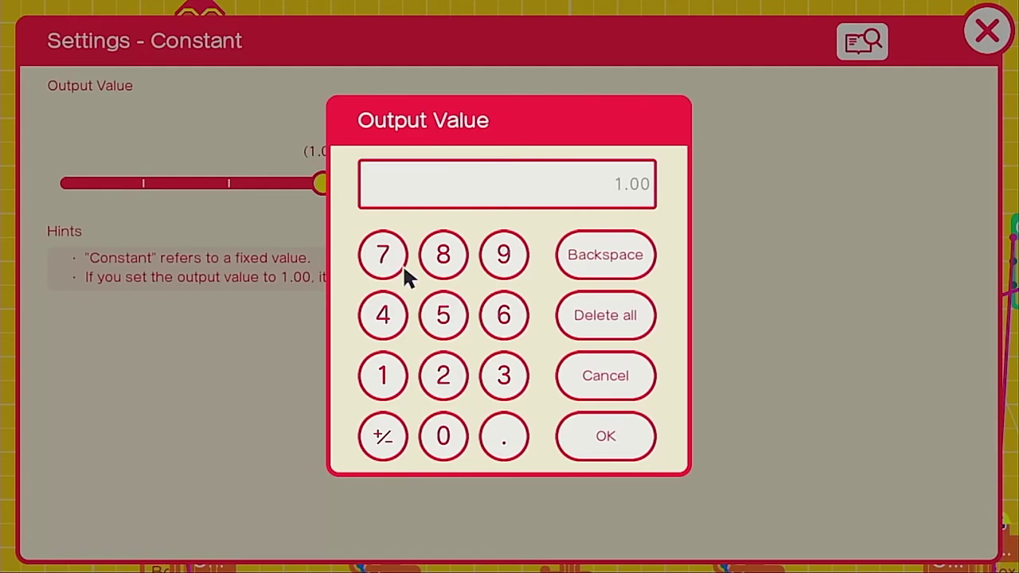
{"action": "left_click", "coordinate": [628, 437]}
{"action": "left_click", "coordinate": [988, 32]}
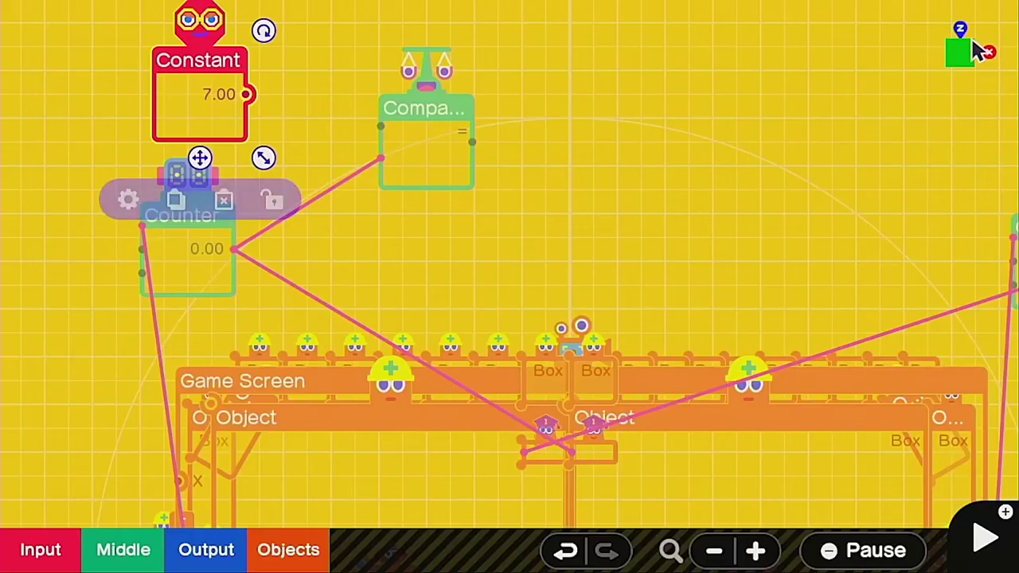
Step: Wire the Constant to the Comparison's upper input and move the Comparison closer to the Constant
{"action": "left_click_drag", "start_coordinate": [253, 97], "coordinate": [398, 155]}
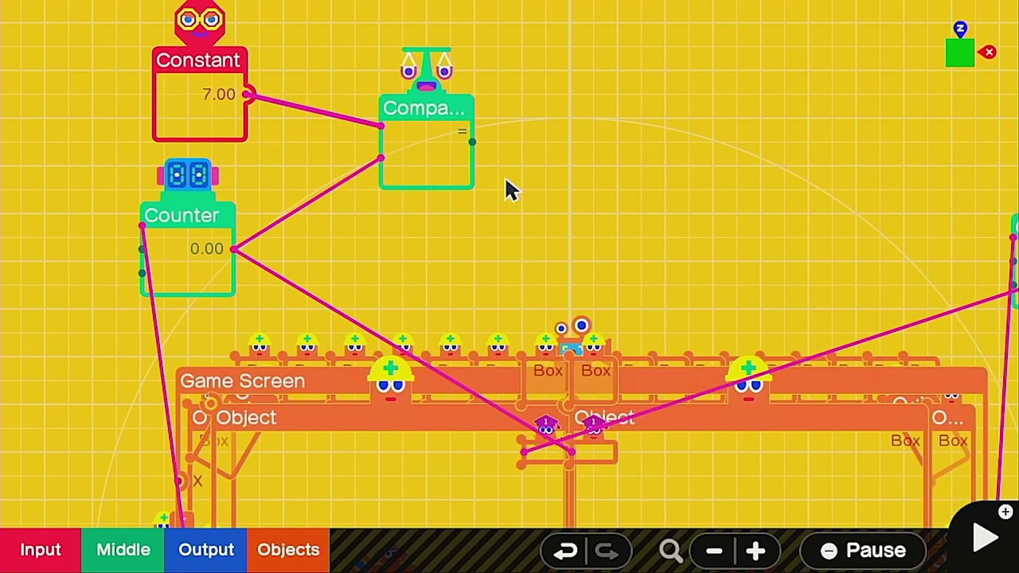
{"action": "left_click_drag", "start_coordinate": [424, 110], "coordinate": [364, 108]}
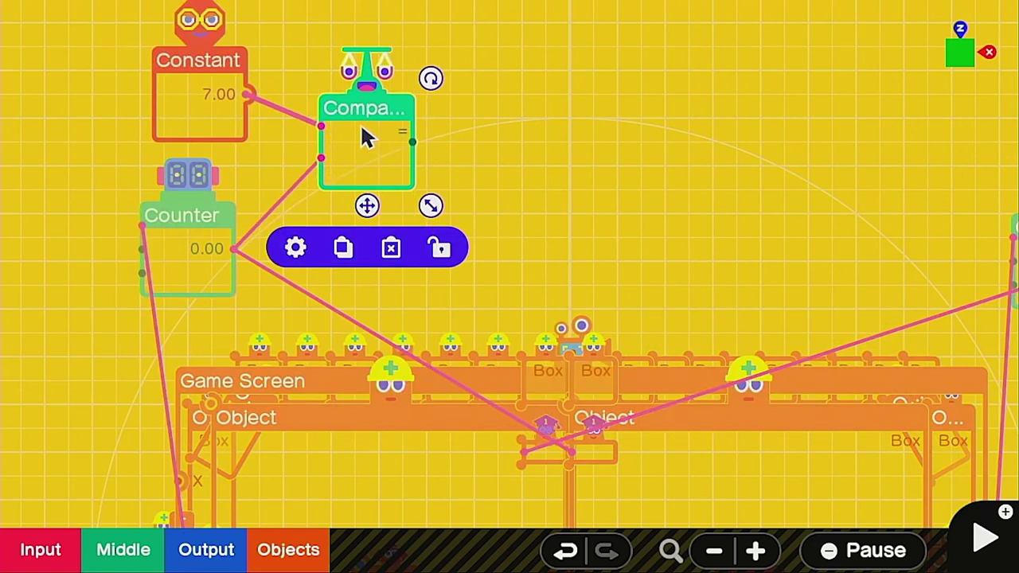
{"action": "left_click_drag", "start_coordinate": [412, 143], "coordinate": [503, 192]}
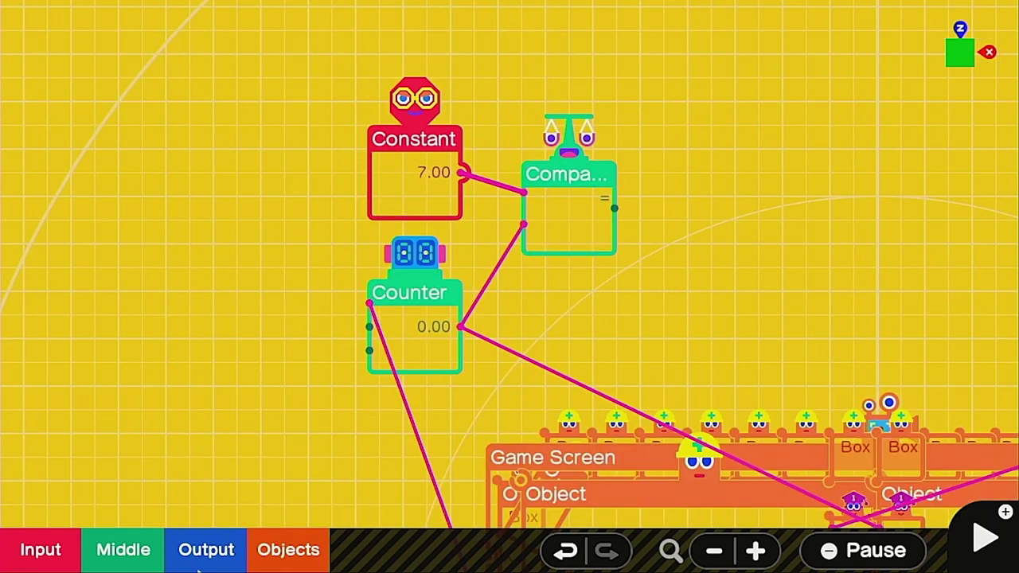
Step: Add a Timer to the right of the Comparison and a Retry Game Nodon to the right of the Timer
{"action": "left_click", "coordinate": [127, 550]}
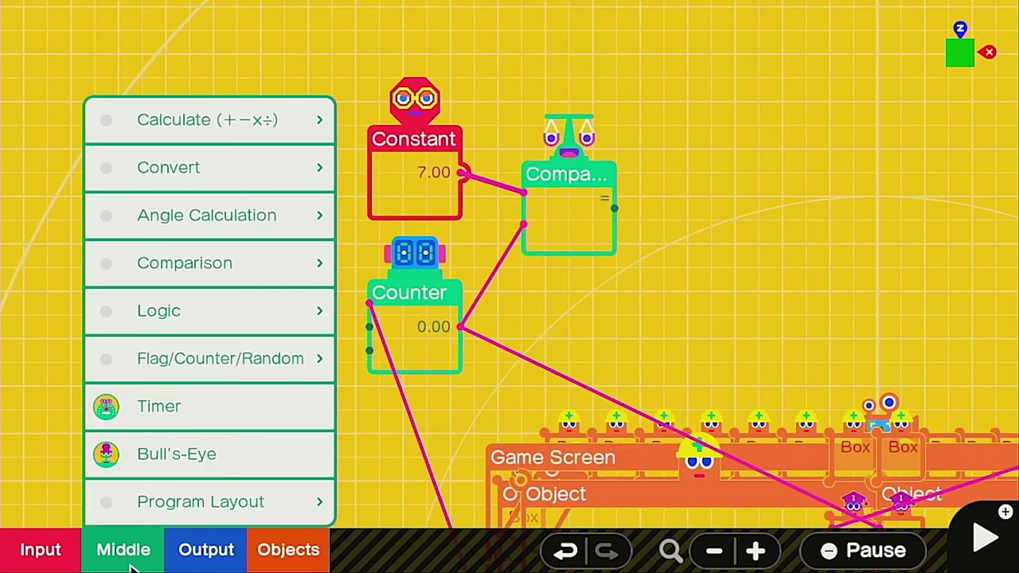
{"action": "left_click", "coordinate": [165, 406]}
{"action": "left_click_drag", "start_coordinate": [484, 340], "coordinate": [692, 211]}
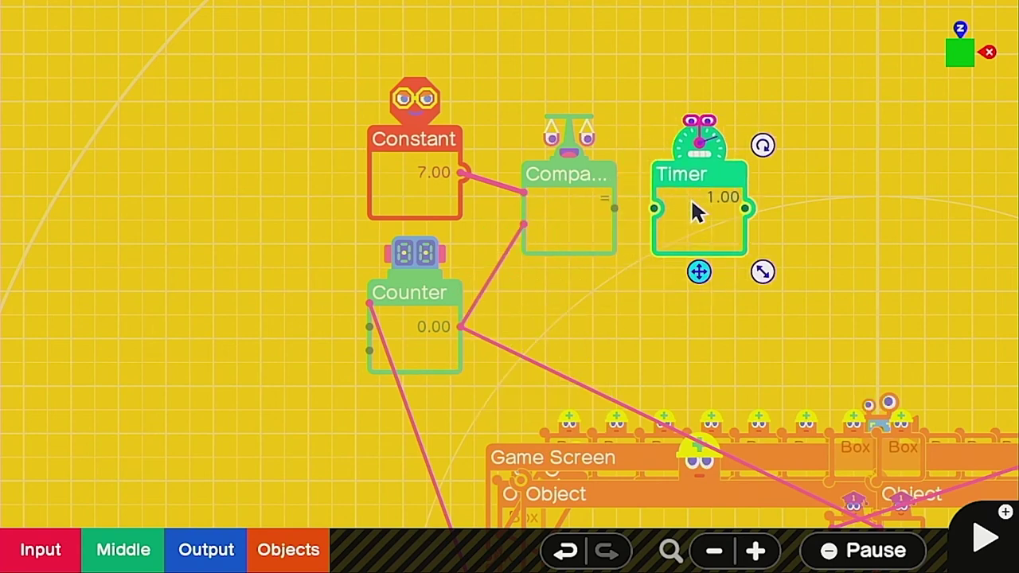
{"action": "left_click", "coordinate": [697, 214]}
{"action": "left_click", "coordinate": [206, 549]}
{"action": "left_click", "coordinate": [294, 456]}
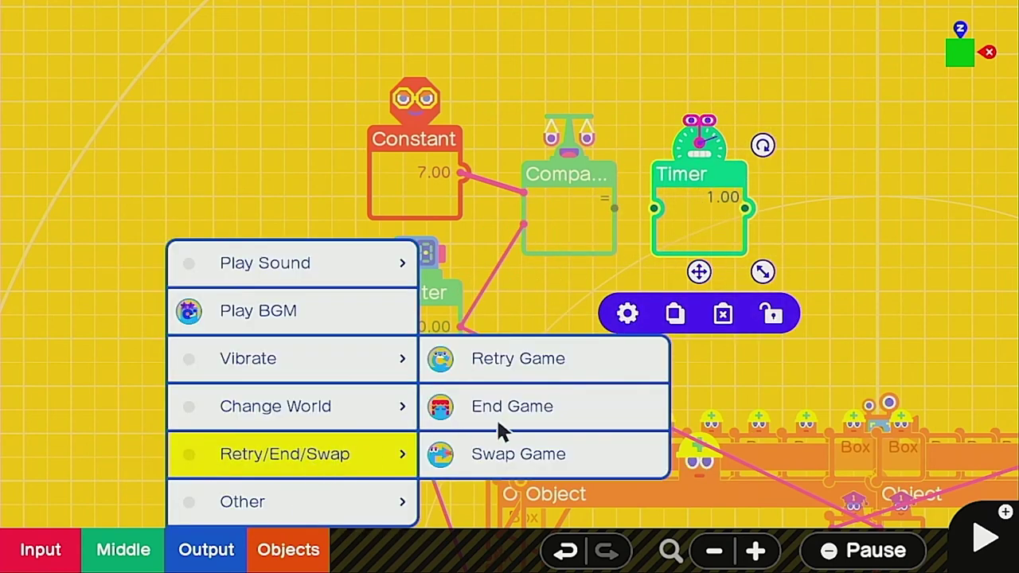
{"action": "left_click", "coordinate": [562, 362]}
{"action": "left_click_drag", "start_coordinate": [499, 255], "coordinate": [820, 171]}
Step: Set the new Timer's delay to 5.00 seconds and wire the Comparison through the Timer to the Retry Nodon
{"action": "left_click", "coordinate": [694, 213]}
{"action": "left_click", "coordinate": [620, 314]}
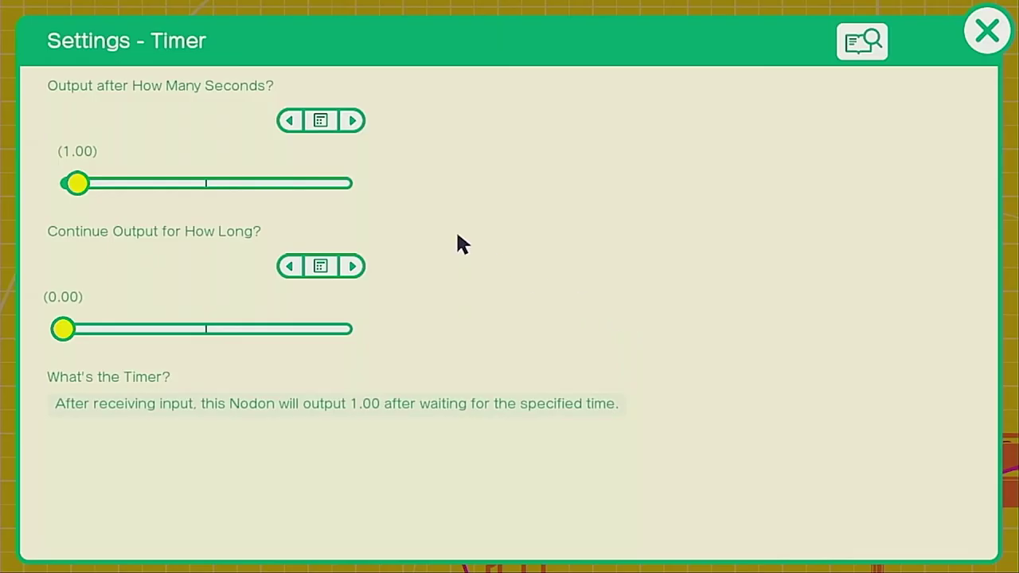
{"action": "left_click", "coordinate": [353, 120]}
{"action": "left_click", "coordinate": [353, 120]}
{"action": "left_click", "coordinate": [353, 121]}
{"action": "left_click", "coordinate": [352, 121]}
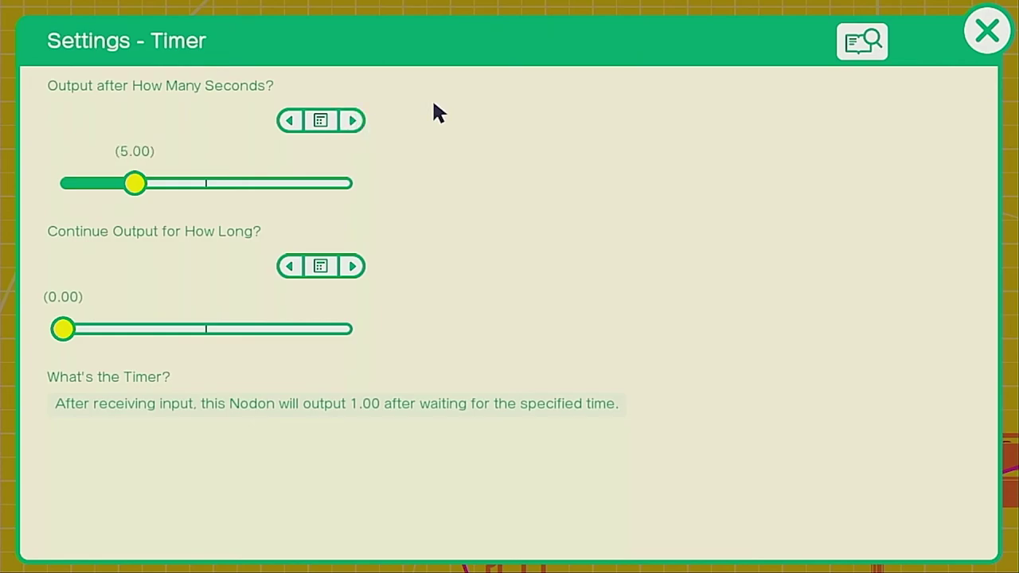
{"action": "left_click", "coordinate": [985, 32]}
{"action": "left_click_drag", "start_coordinate": [630, 209], "coordinate": [784, 208]}
Step: Duplicate the Constant, Comparison, Timer and Retry Nodons near the right Counter and wire them to it as on the left
{"action": "left_click_drag", "start_coordinate": [897, 97], "coordinate": [466, 90]}
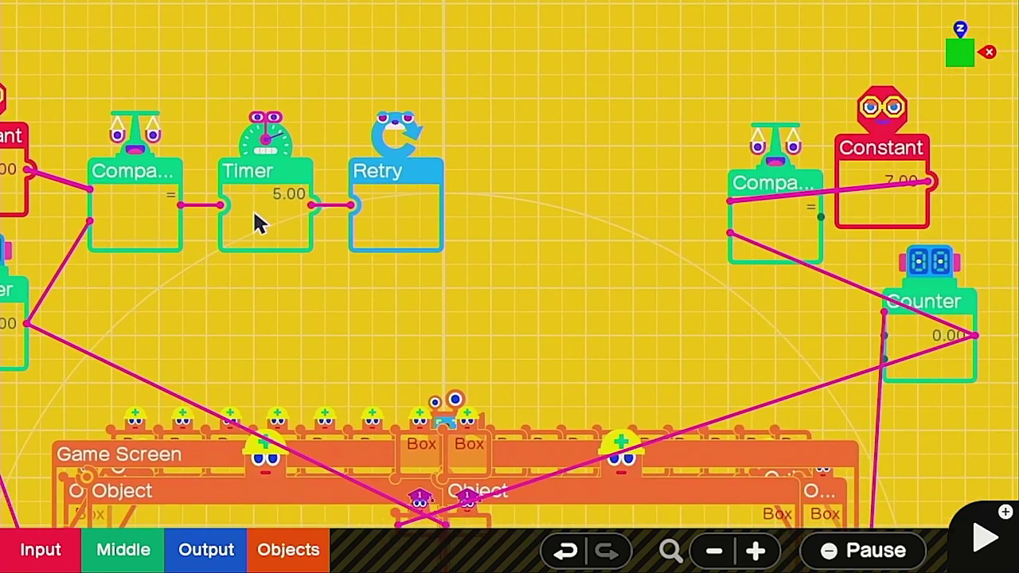
{"action": "left_click", "coordinate": [398, 179]}
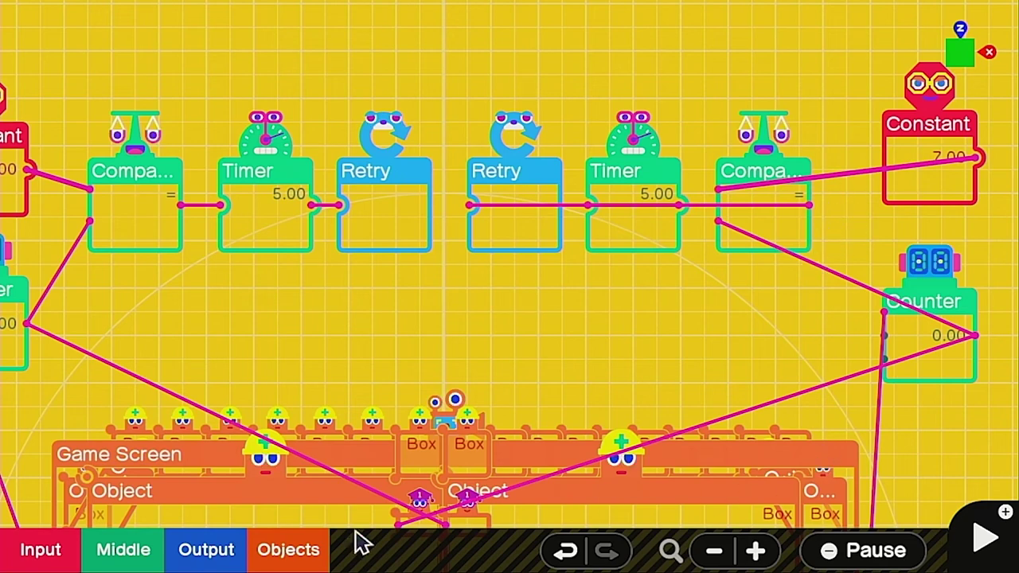
Step: Add a Party Popper Effect above the right Comparison and wire the Comparison's result to it
{"action": "left_click", "coordinate": [279, 557]}
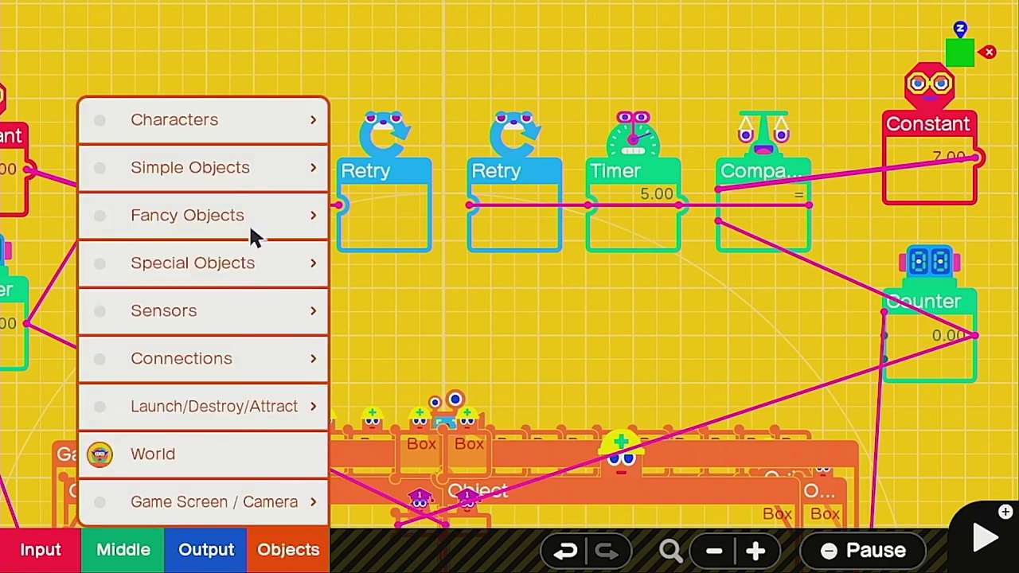
{"action": "left_click", "coordinate": [235, 284]}
{"action": "left_click", "coordinate": [478, 307]}
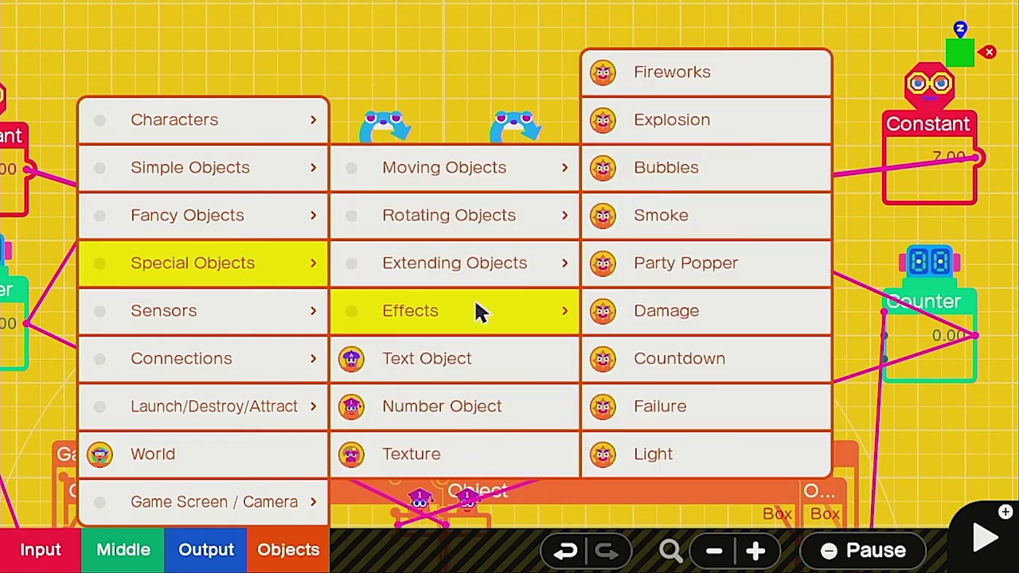
{"action": "left_click", "coordinate": [699, 281]}
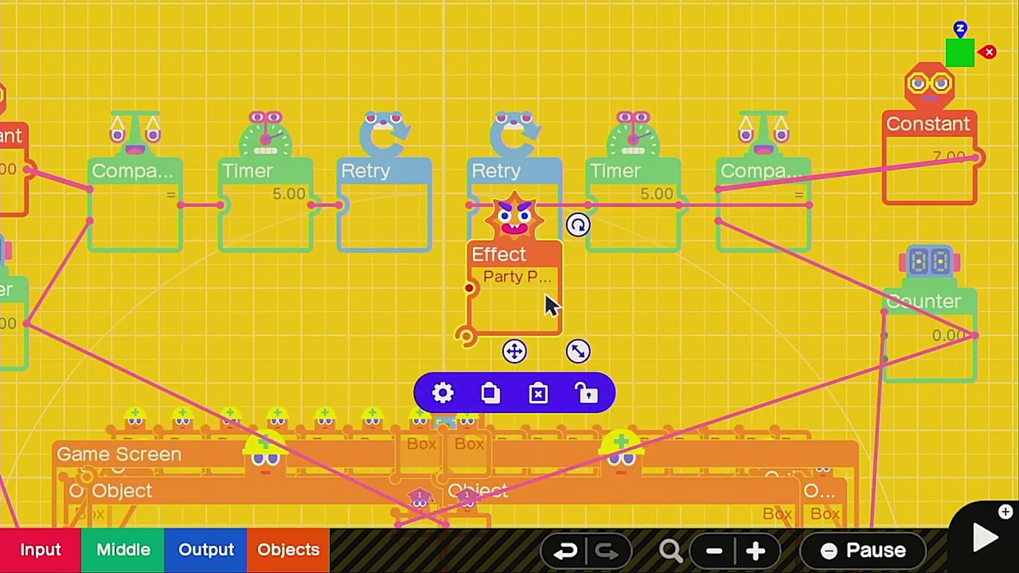
{"action": "left_click_drag", "start_coordinate": [527, 259], "coordinate": [766, 107]}
{"action": "left_click_drag", "start_coordinate": [729, 314], "coordinate": [710, 137]}
Step: Wire a second Party Popper Effect to the left Comparison and place the two Effects above the left and right Timers
{"action": "left_click_drag", "start_coordinate": [731, 243], "coordinate": [322, 79]}
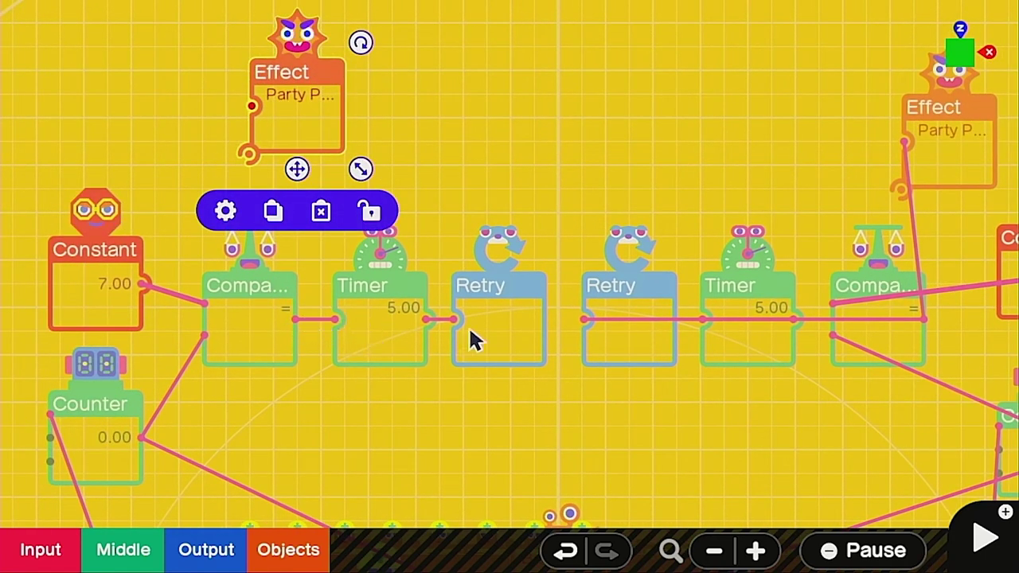
{"action": "left_click_drag", "start_coordinate": [300, 314], "coordinate": [295, 210]}
{"action": "left_click_drag", "start_coordinate": [248, 102], "coordinate": [251, 105]}
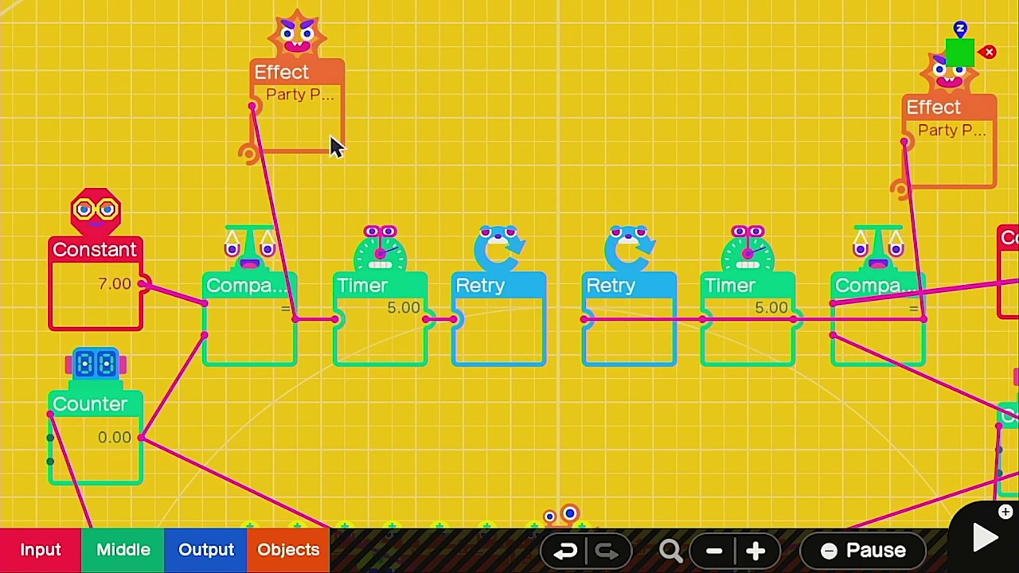
{"action": "left_click_drag", "start_coordinate": [319, 80], "coordinate": [406, 148]}
{"action": "left_click_drag", "start_coordinate": [947, 118], "coordinate": [746, 160]}
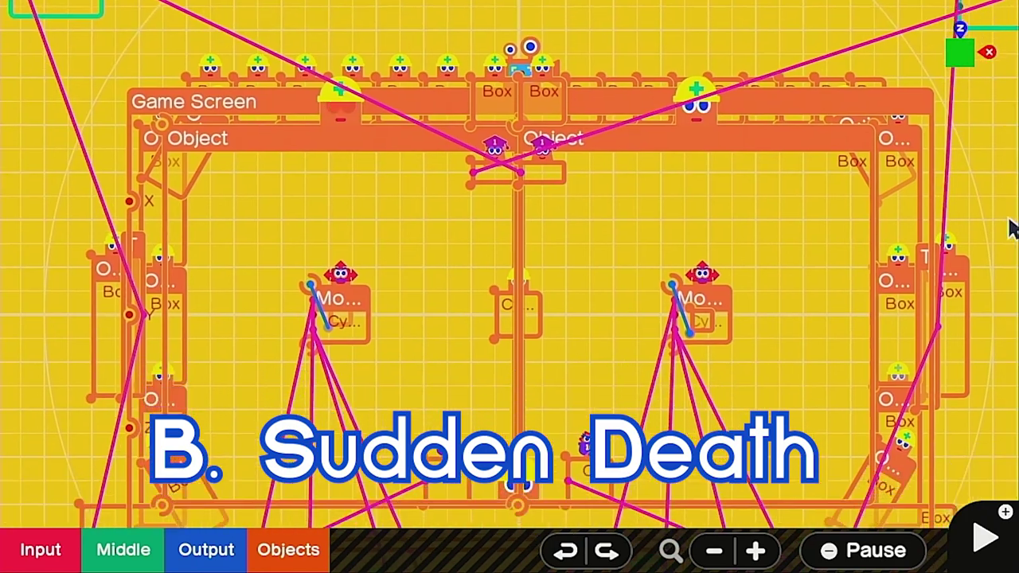
Step: Add a Destroy Object below the left Timer and shrink it to about 0.60 × 0.80 × 0.60 m
{"action": "left_click_drag", "start_coordinate": [1008, 218], "coordinate": [996, 182]}
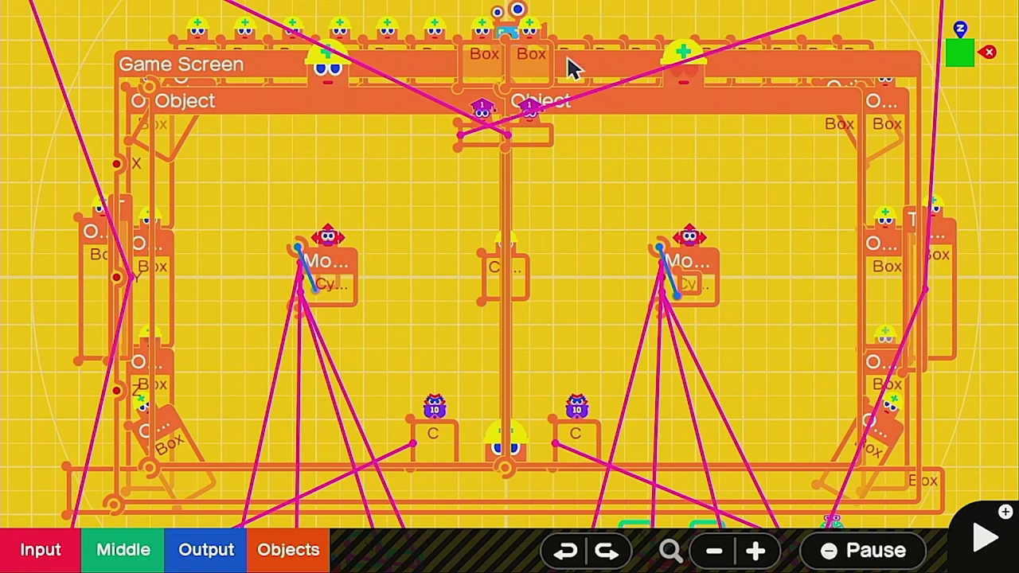
{"action": "left_click", "coordinate": [311, 548]}
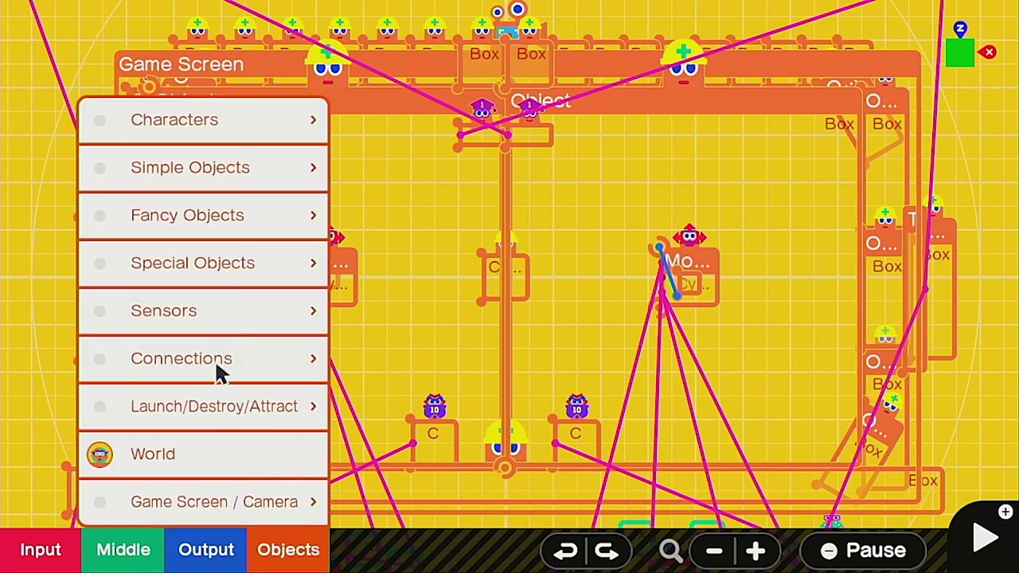
{"action": "left_click", "coordinate": [243, 410]}
{"action": "left_click", "coordinate": [489, 328]}
{"action": "left_click_drag", "start_coordinate": [536, 311], "coordinate": [432, 116]}
{"action": "left_click_drag", "start_coordinate": [478, 193], "coordinate": [469, 185]}
{"action": "left_click_drag", "start_coordinate": [422, 122], "coordinate": [422, 156]}
{"action": "left_click_drag", "start_coordinate": [338, 114], "coordinate": [387, 184]}
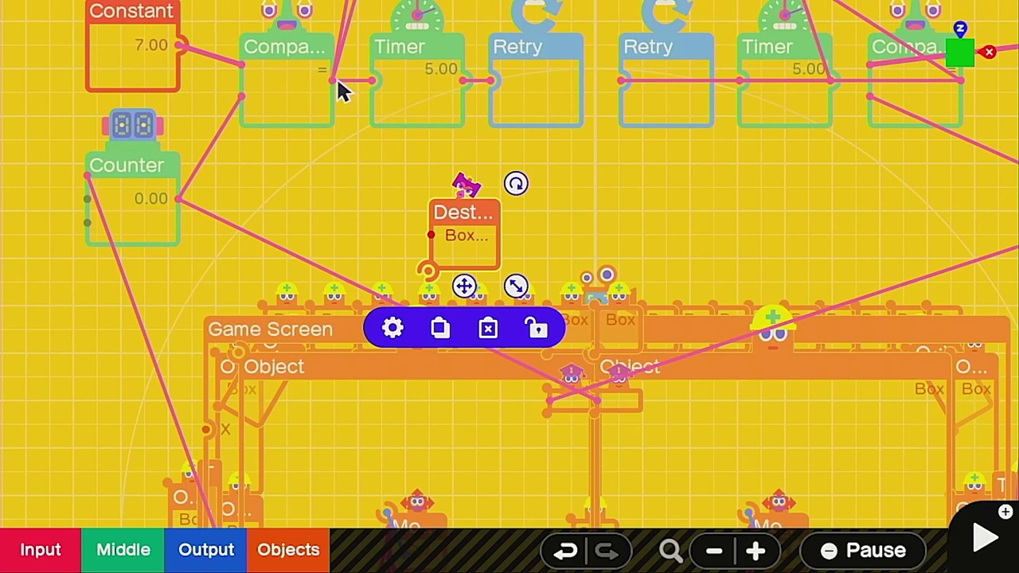
Step: Wire the left Comparison's result to the Destroy Object and set it to destroy only Cylinder objects
{"action": "left_click_drag", "start_coordinate": [338, 81], "coordinate": [340, 91]}
{"action": "left_click_drag", "start_coordinate": [379, 161], "coordinate": [359, 268]}
{"action": "left_click_drag", "start_coordinate": [315, 190], "coordinate": [384, 304]}
{"action": "left_click_drag", "start_coordinate": [426, 348], "coordinate": [443, 282]}
{"action": "left_click", "coordinate": [364, 395]}
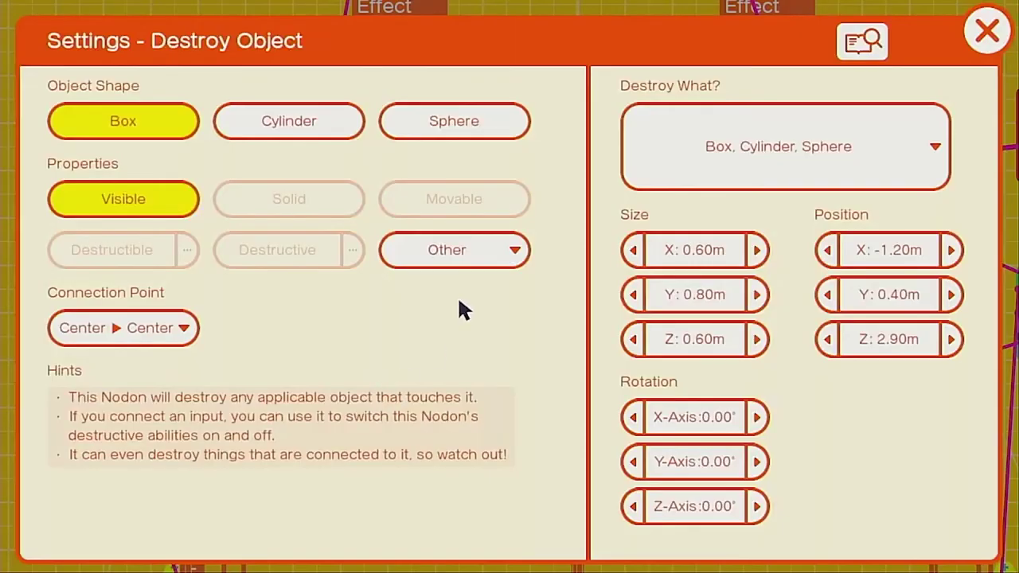
{"action": "left_click", "coordinate": [659, 149]}
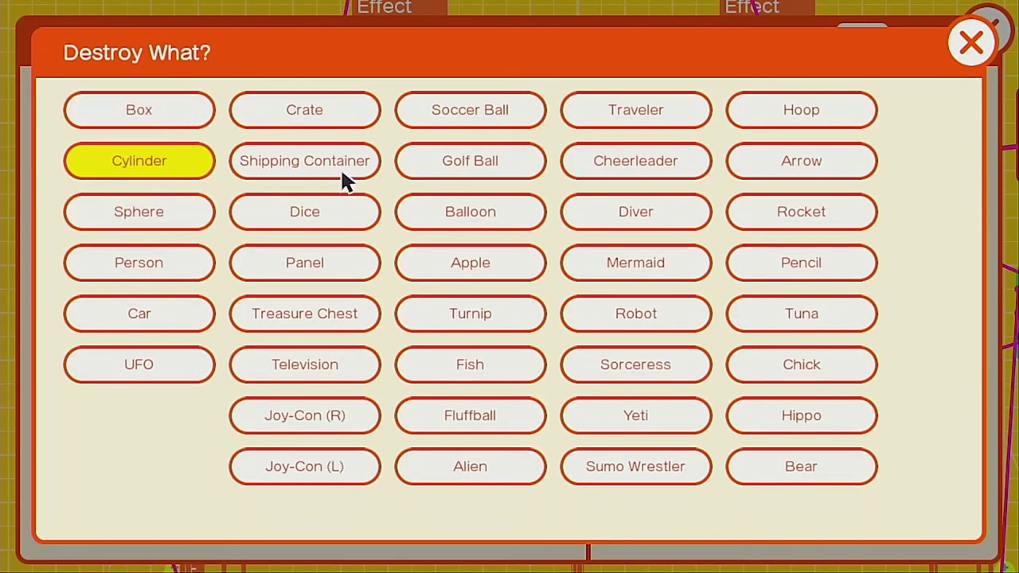
{"action": "left_click", "coordinate": [946, 40]}
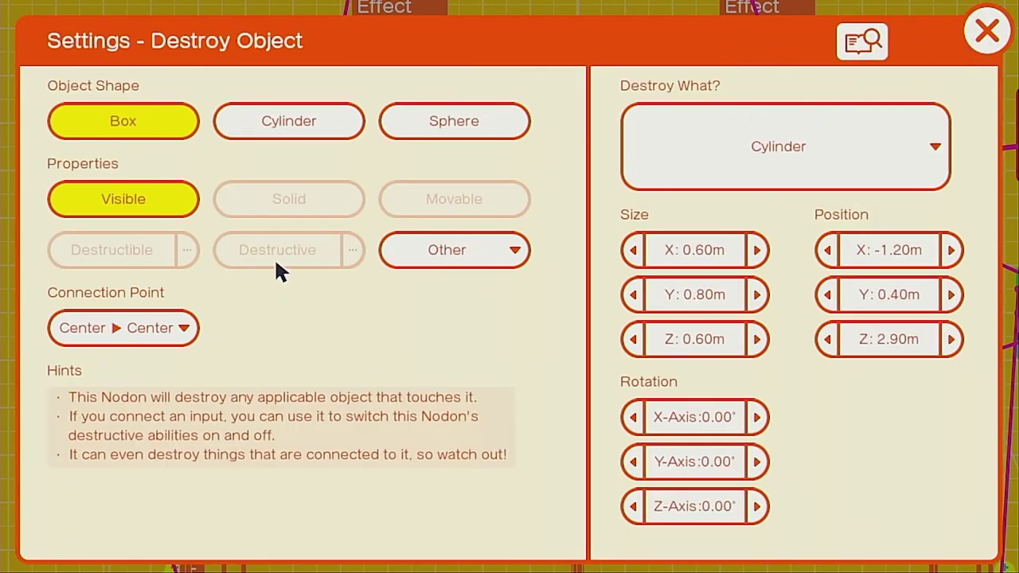
{"action": "left_click", "coordinate": [985, 33]}
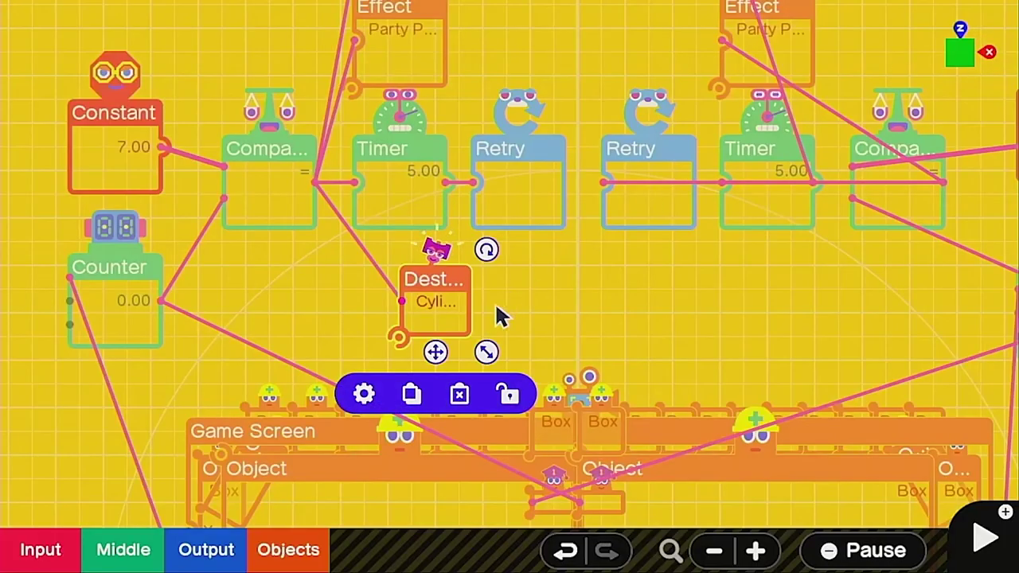
Step: Duplicate the Destroy Object at a smaller size, wire it to the left Comparison and connect it to the left paddle's small cylinder
{"action": "left_click", "coordinate": [412, 395]}
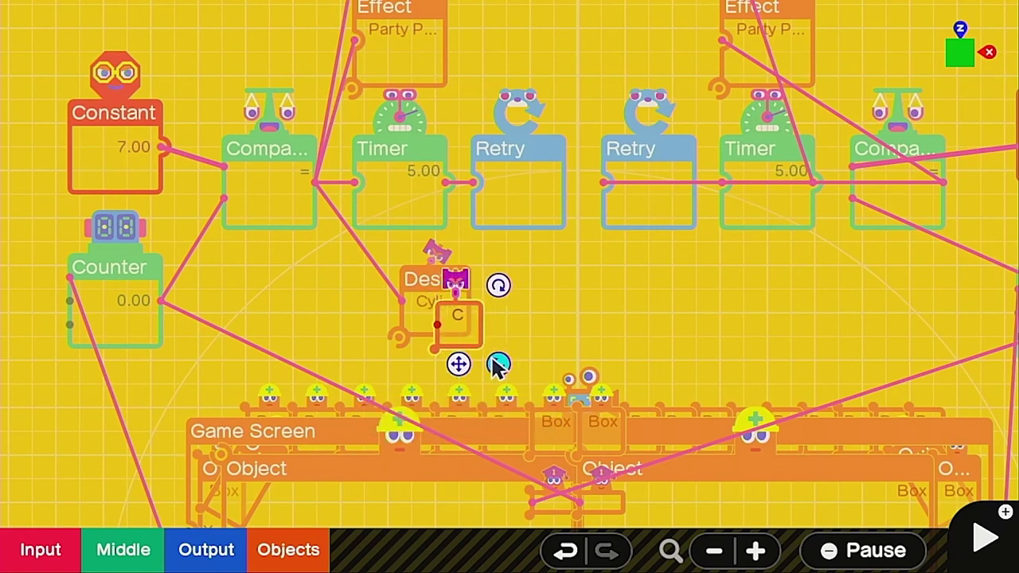
{"action": "left_click_drag", "start_coordinate": [478, 346], "coordinate": [428, 285]}
{"action": "left_click_drag", "start_coordinate": [315, 199], "coordinate": [312, 178]}
{"action": "scroll", "coordinate": [564, 323], "scroll_direction": "down", "scroll_amount": 5}
{"action": "left_click_drag", "start_coordinate": [470, 231], "coordinate": [523, 164]}
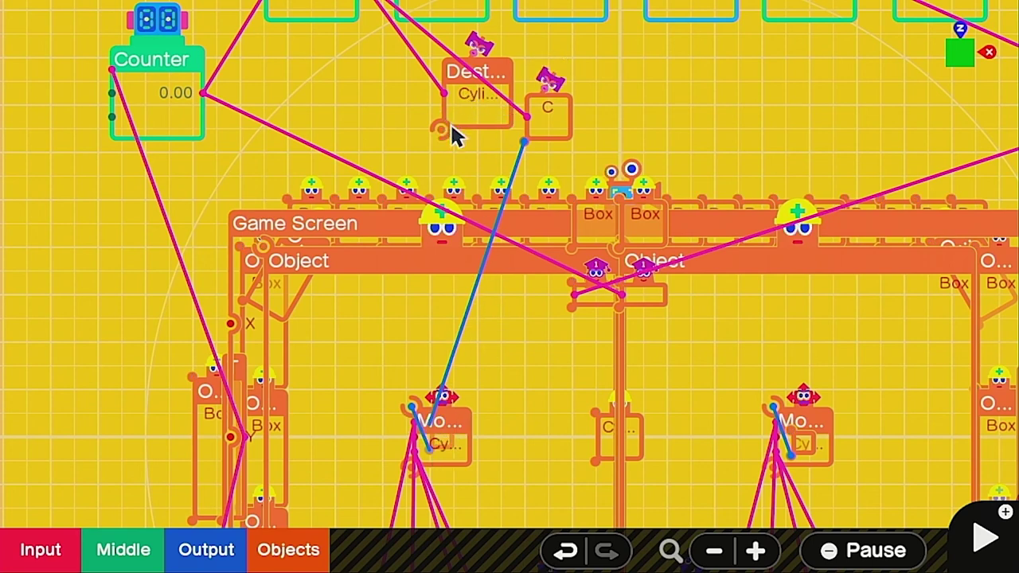
Step: Duplicate both Destroy Objects below the right Timer, wire them to the right Comparison and connect them to the right paddle
{"action": "left_click", "coordinate": [548, 111]}
{"action": "left_click", "coordinate": [535, 201]}
{"action": "left_click_drag", "start_coordinate": [564, 149], "coordinate": [780, 109]}
{"action": "left_click", "coordinate": [465, 100]}
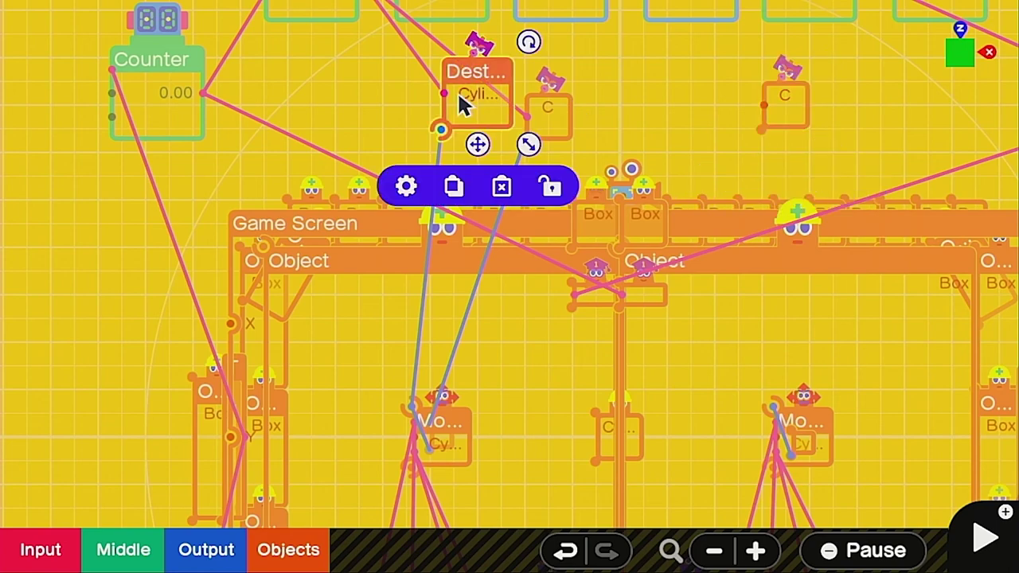
{"action": "left_click", "coordinate": [448, 192]}
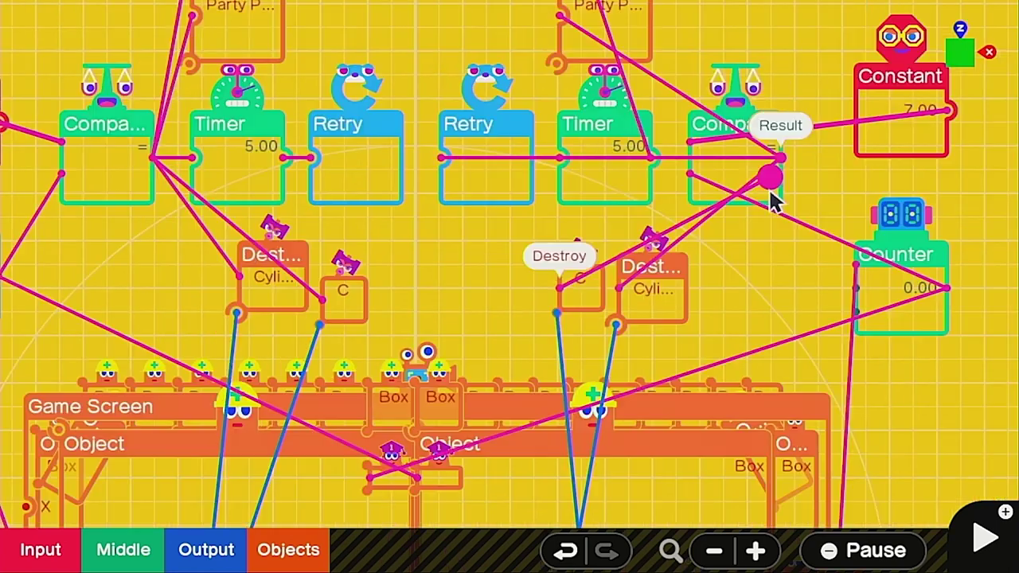
{"action": "left_click_drag", "start_coordinate": [772, 194], "coordinate": [780, 158]}
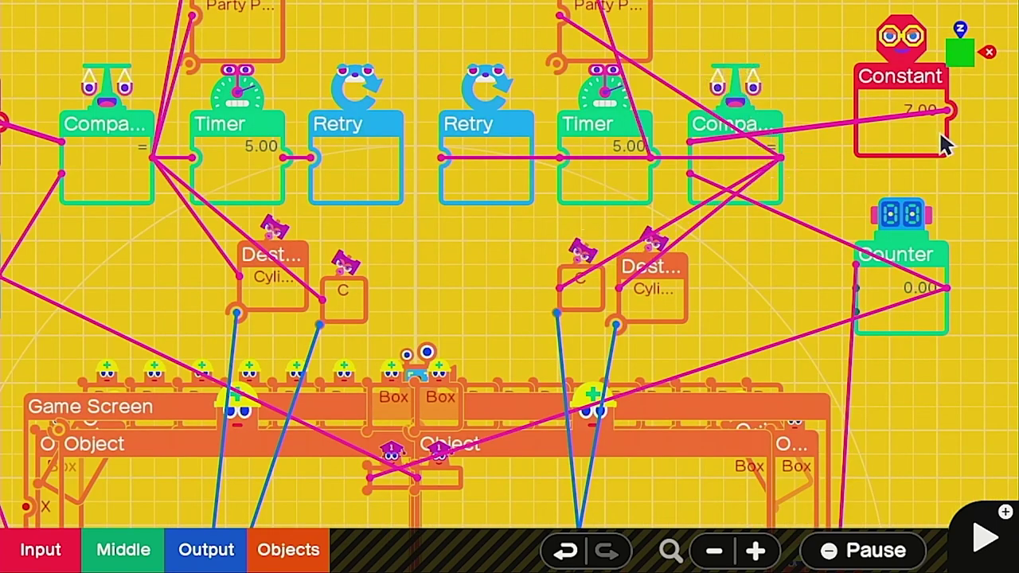
Step: Set the right Constant's output value to 1.00
{"action": "left_click", "coordinate": [944, 146]}
{"action": "left_click", "coordinate": [834, 216]}
{"action": "left_click", "coordinate": [537, 121]}
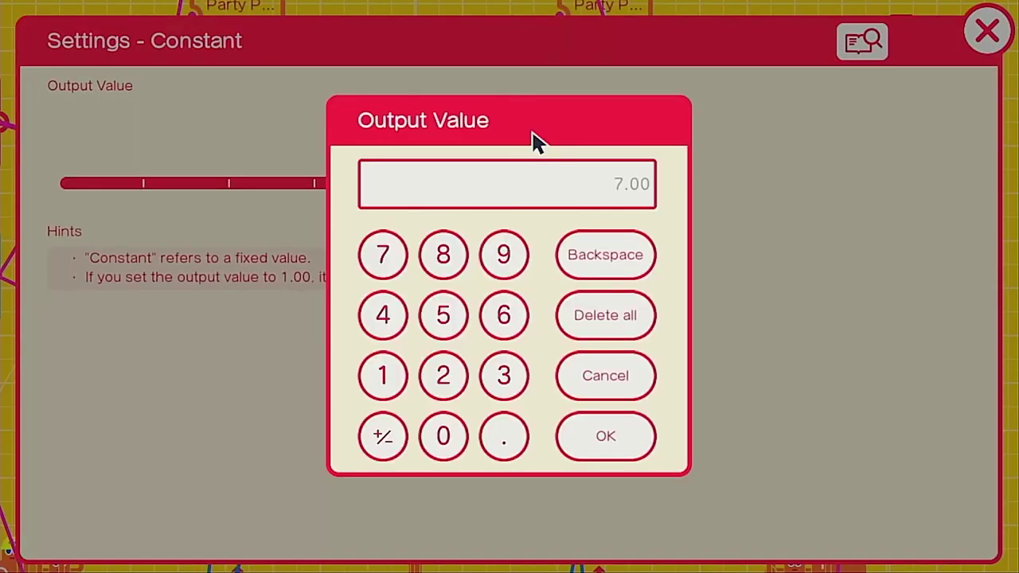
{"action": "left_click", "coordinate": [384, 374]}
{"action": "left_click", "coordinate": [607, 436]}
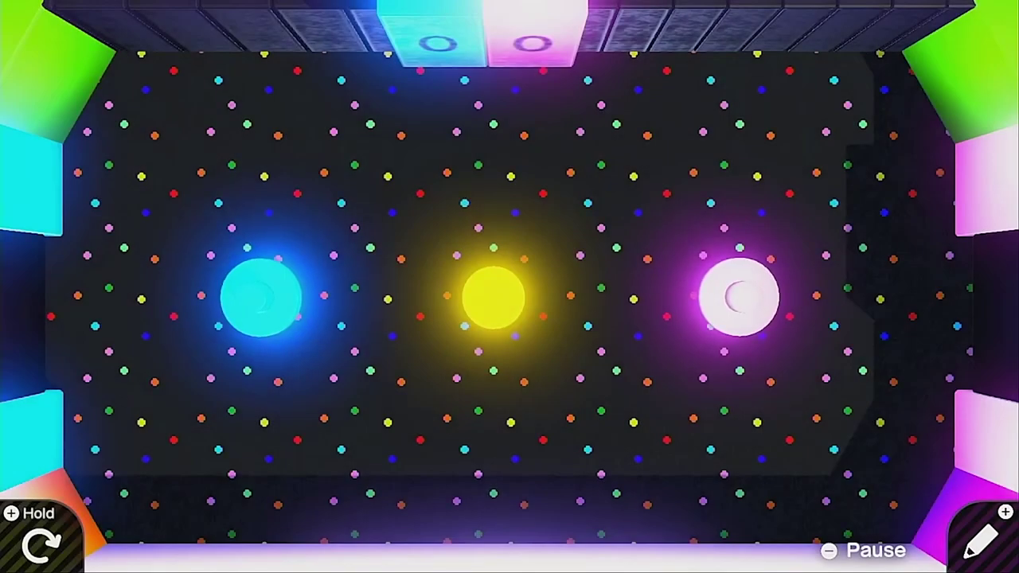
Step: Move the five SPACE letter Textures beside the left Counter and connect them to the upper wall's boxes, starting with S
{"action": "key", "text": "plus"}
{"action": "left_click_drag", "start_coordinate": [79, 191], "coordinate": [231, 256]}
{"action": "left_click", "coordinate": [263, 169]}
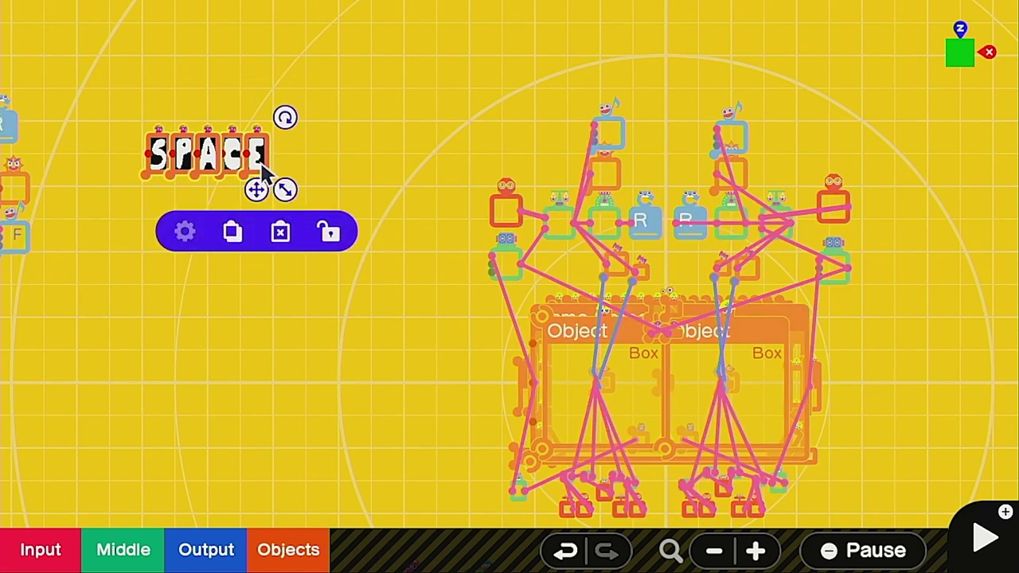
{"action": "left_click_drag", "start_coordinate": [263, 168], "coordinate": [463, 282]}
{"action": "scroll", "coordinate": [466, 350], "scroll_direction": "up", "scroll_amount": 4}
{"action": "left_click", "coordinate": [436, 410]}
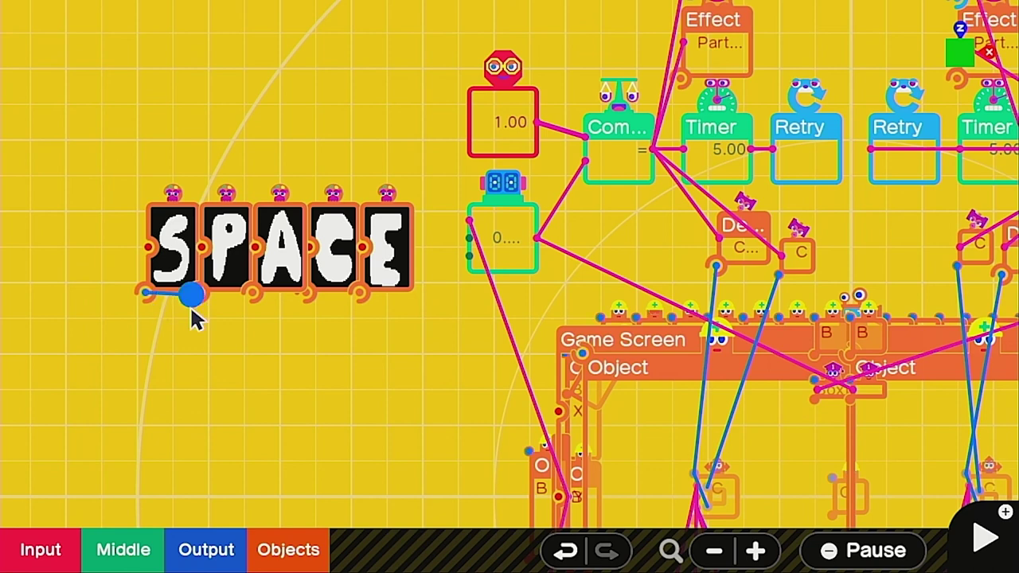
{"action": "left_click_drag", "start_coordinate": [280, 316], "coordinate": [598, 332]}
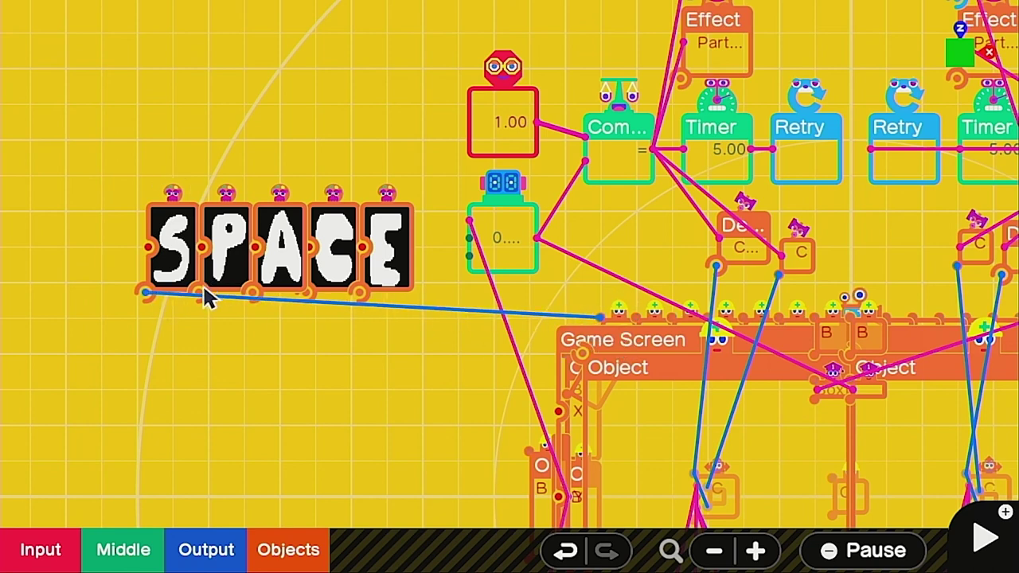
{"action": "left_click_drag", "start_coordinate": [668, 318], "coordinate": [641, 334]}
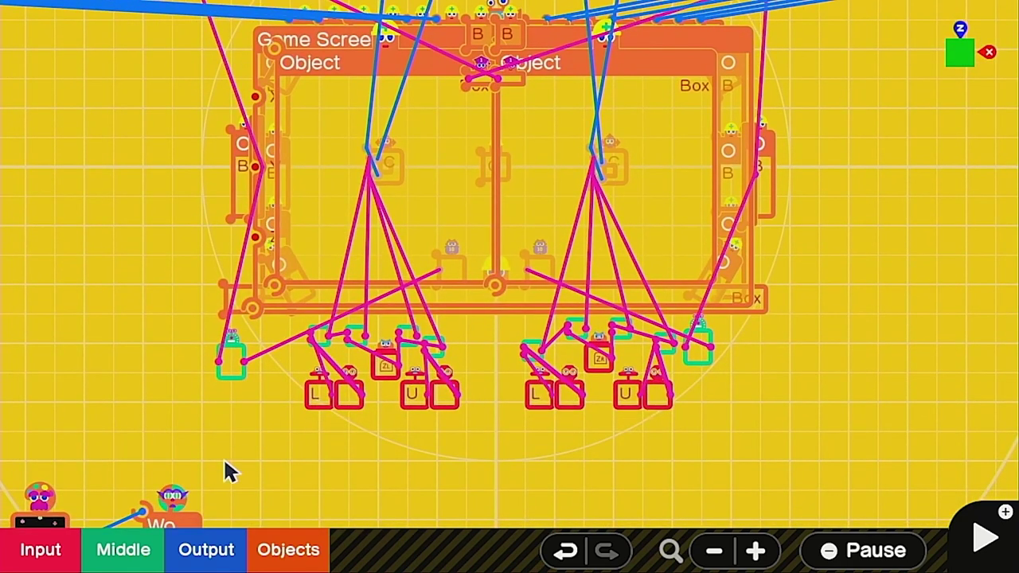
Step: Move the background music Nodon to the right of the World Nodon and bring the nearby Constant closer
{"action": "left_click_drag", "start_coordinate": [227, 472], "coordinate": [505, 80]}
{"action": "left_click_drag", "start_coordinate": [252, 382], "coordinate": [579, 211]}
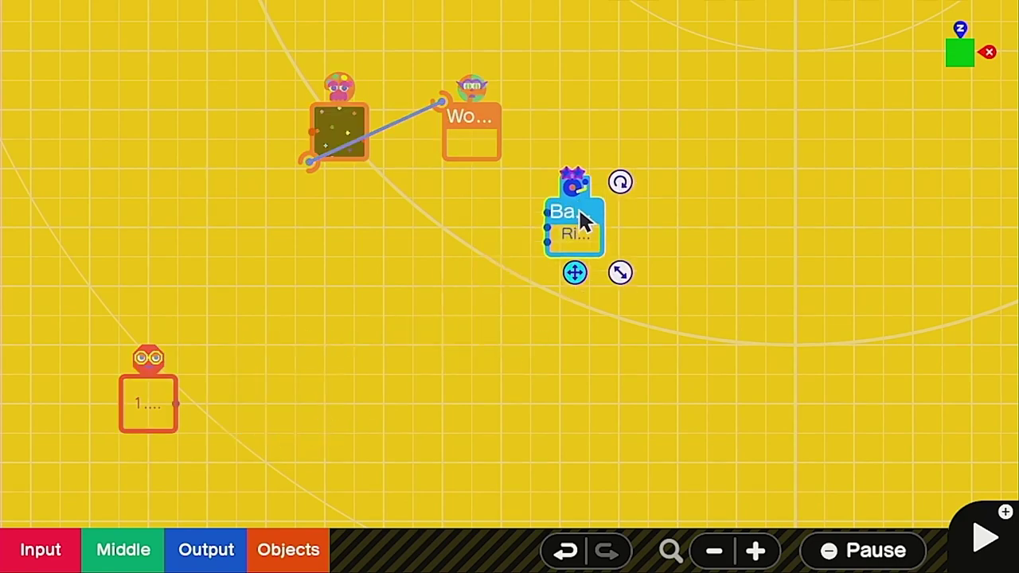
{"action": "left_click_drag", "start_coordinate": [160, 403], "coordinate": [246, 358]}
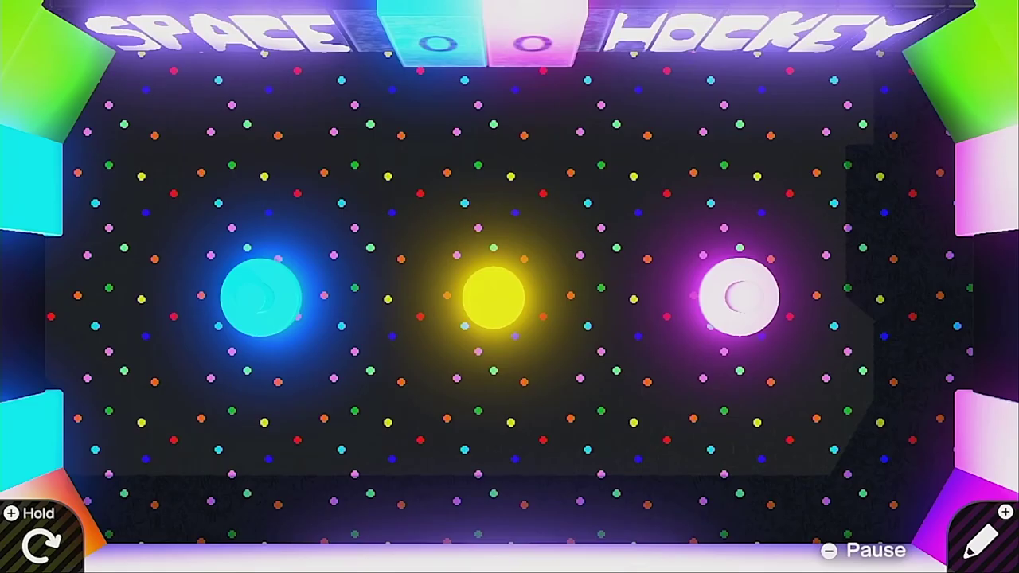